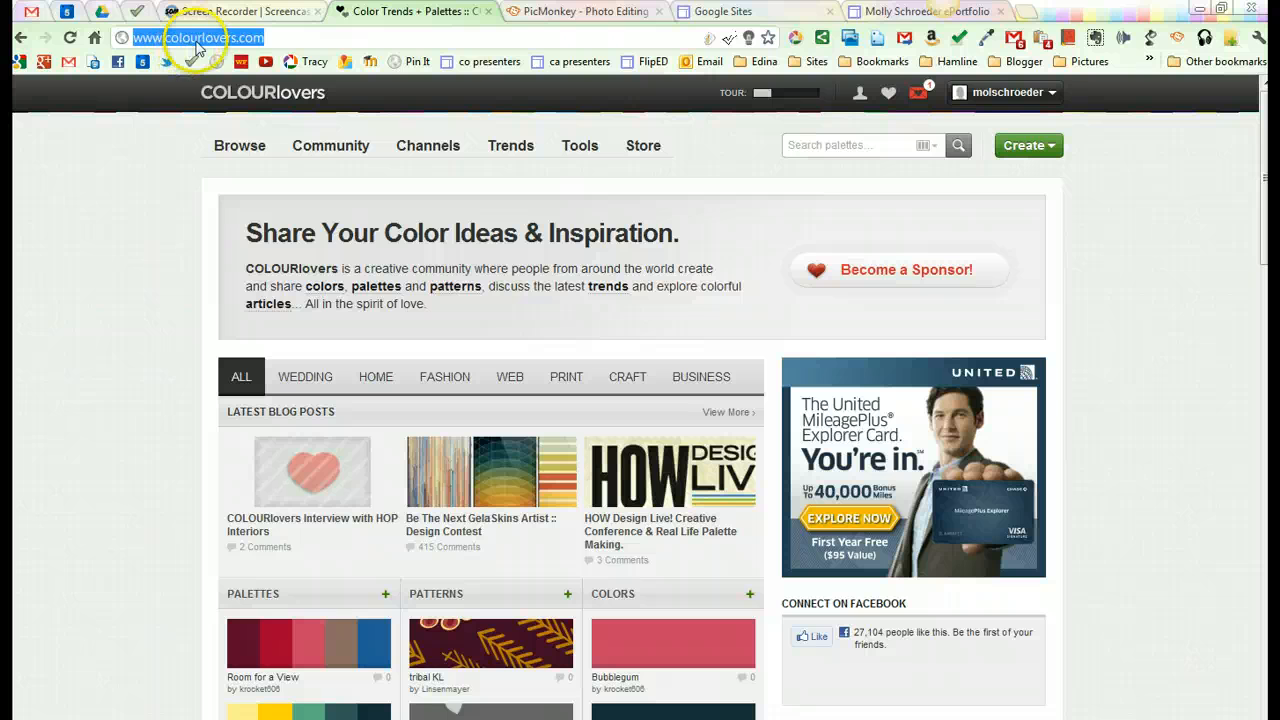
Step: Browse the user-created color palettes and open the Paleta Auditiva palette
{"action": "left_click", "coordinate": [114, 208]}
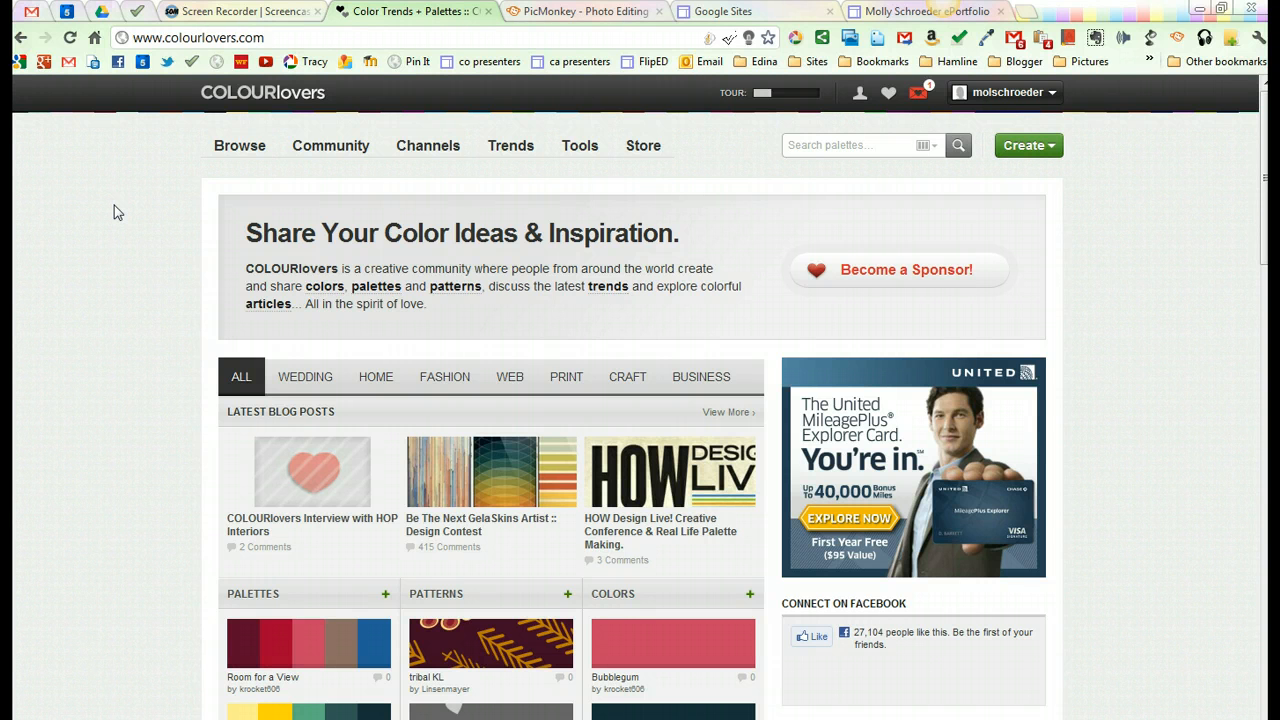
{"action": "mouse_move", "coordinate": [236, 150]}
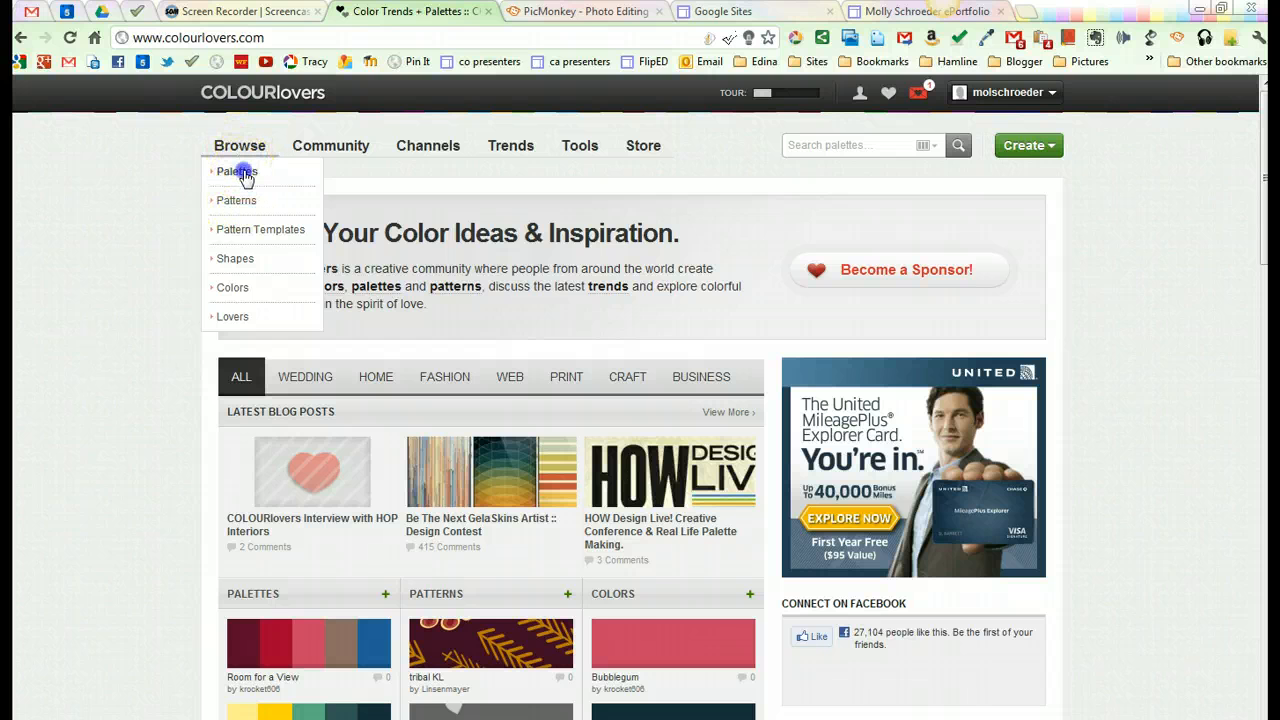
{"action": "left_click", "coordinate": [240, 172]}
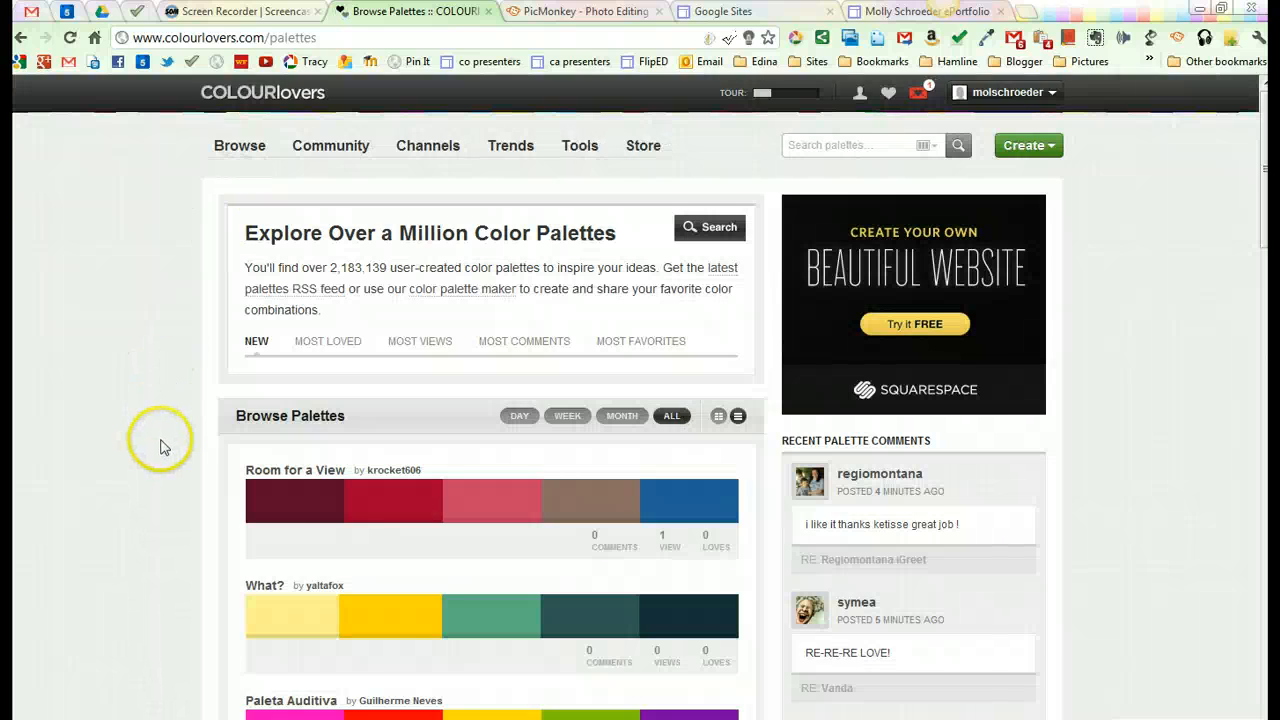
{"action": "scroll", "coordinate": [160, 443], "scroll_direction": "down", "scroll_amount": 3}
{"action": "scroll", "coordinate": [164, 447], "scroll_direction": "down", "scroll_amount": 1}
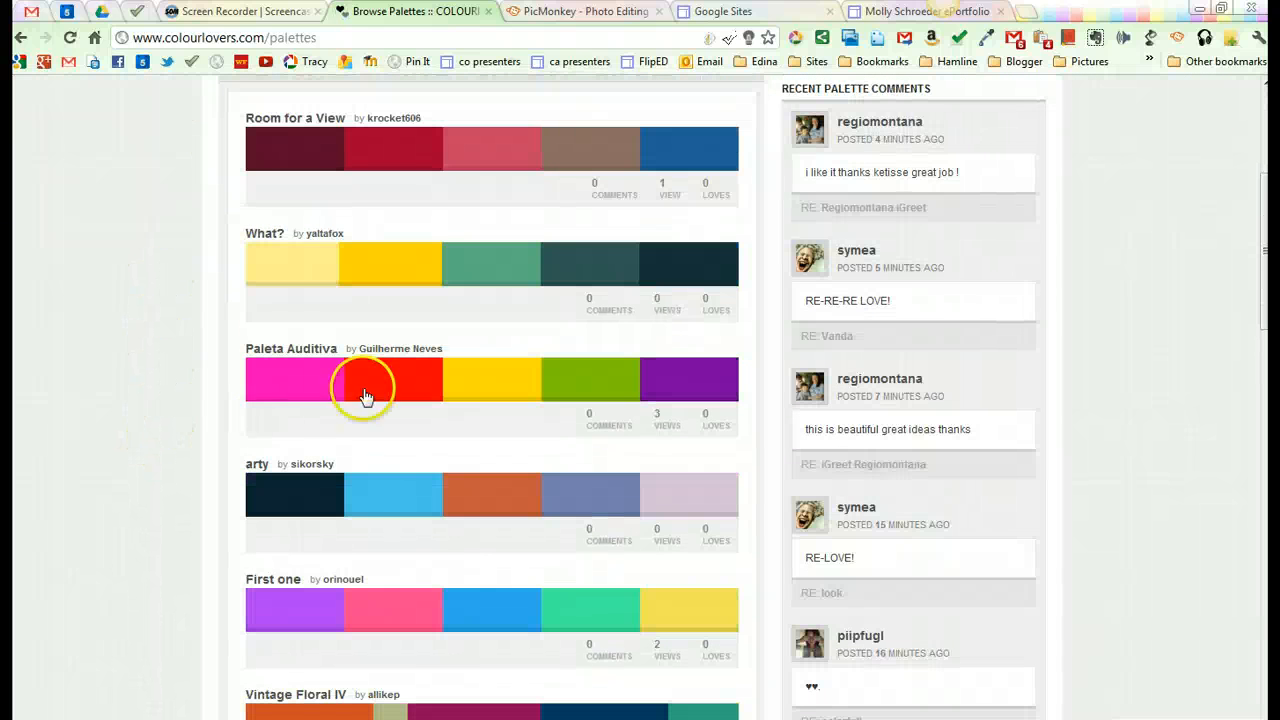
{"action": "left_click", "coordinate": [463, 398]}
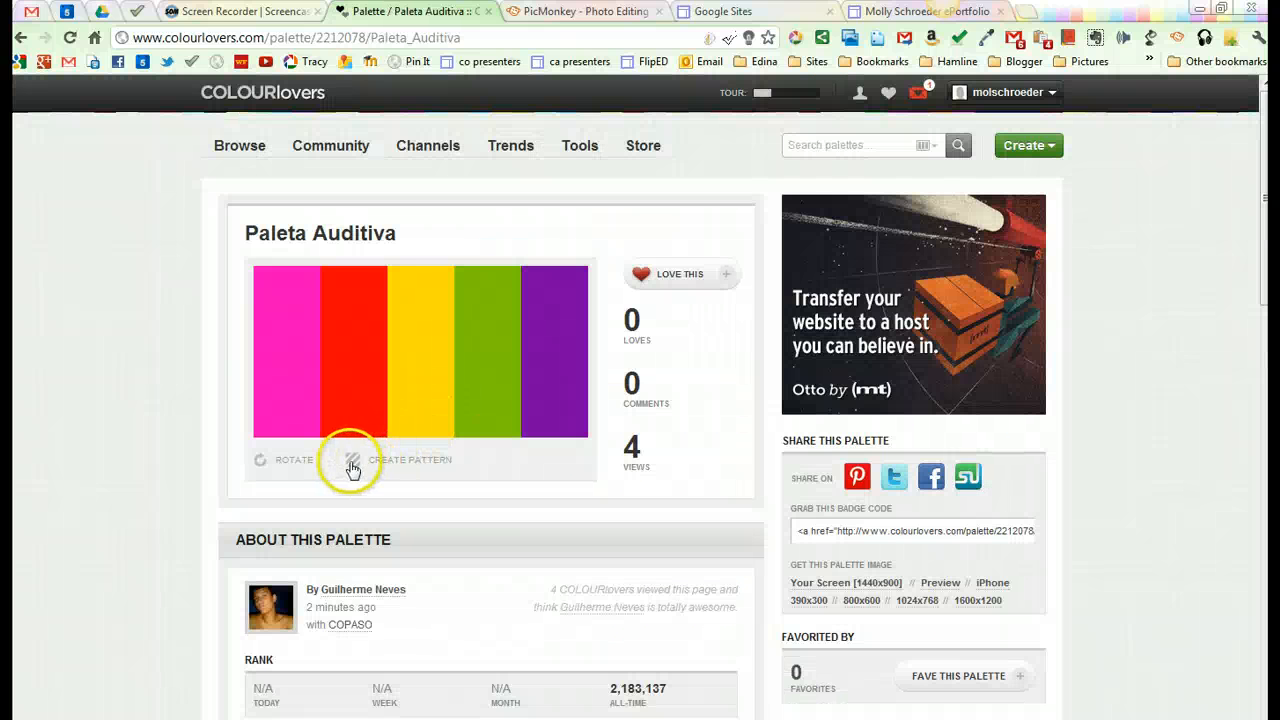
Step: Start a new pattern from this palette and preview the scattered-circles and overlapping-bubbles pattern styles
{"action": "left_click", "coordinate": [414, 466]}
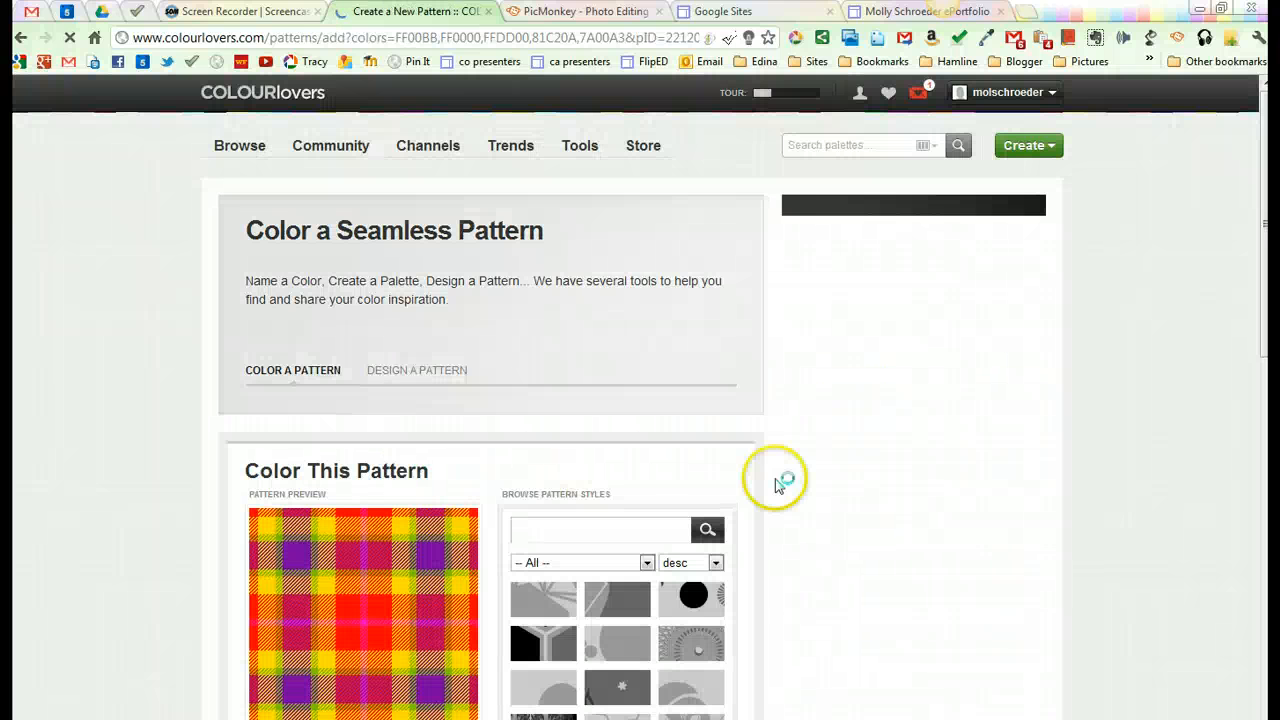
{"action": "scroll", "coordinate": [851, 491], "scroll_direction": "down", "scroll_amount": 3}
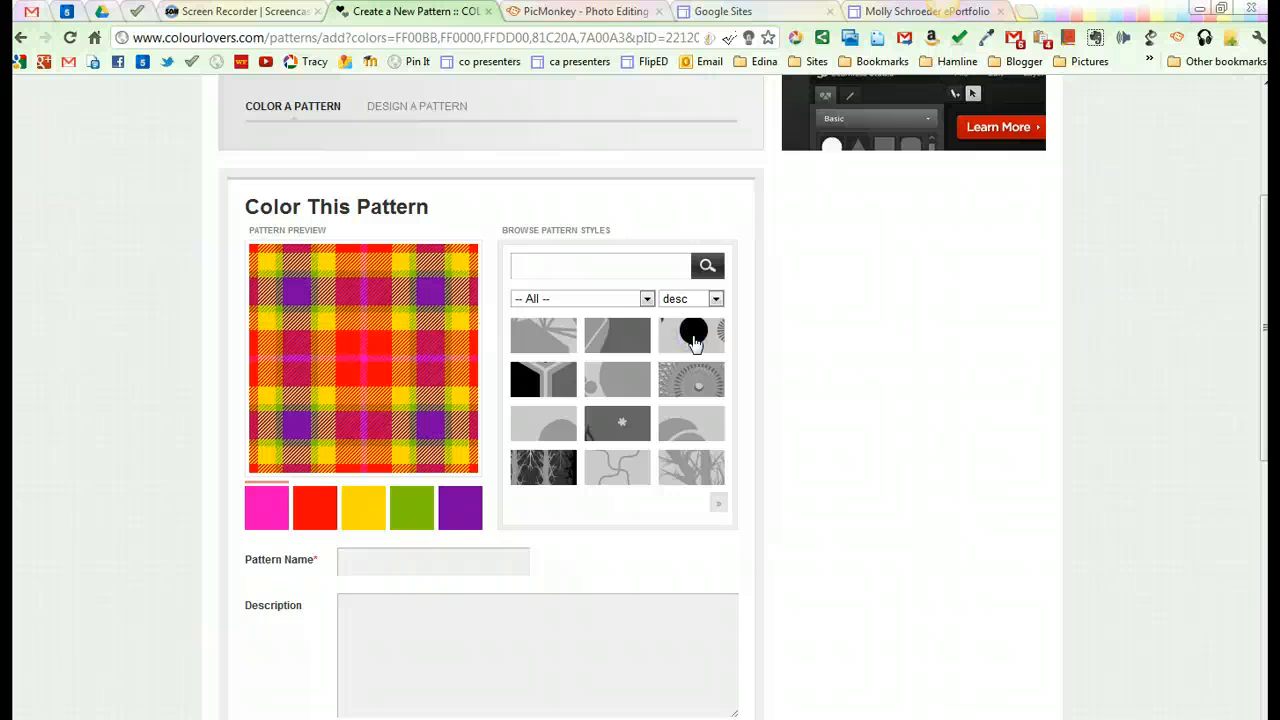
{"action": "left_click", "coordinate": [694, 340]}
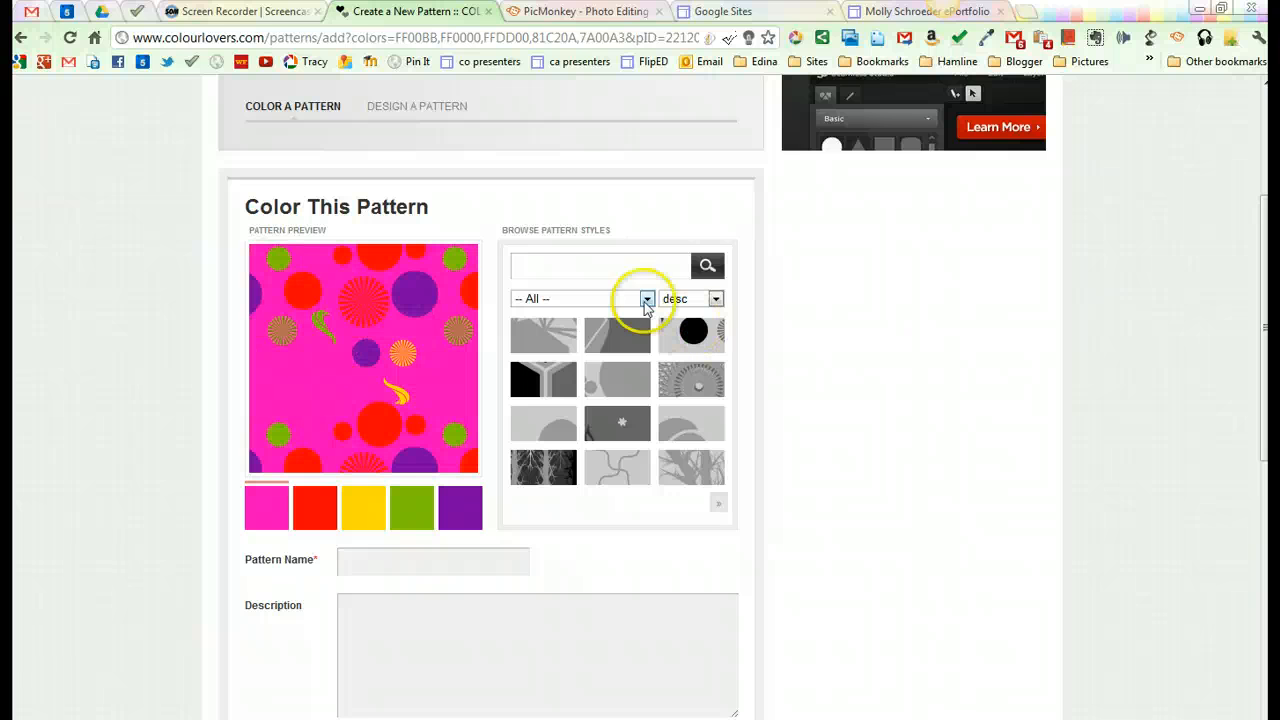
{"action": "left_click", "coordinate": [625, 387]}
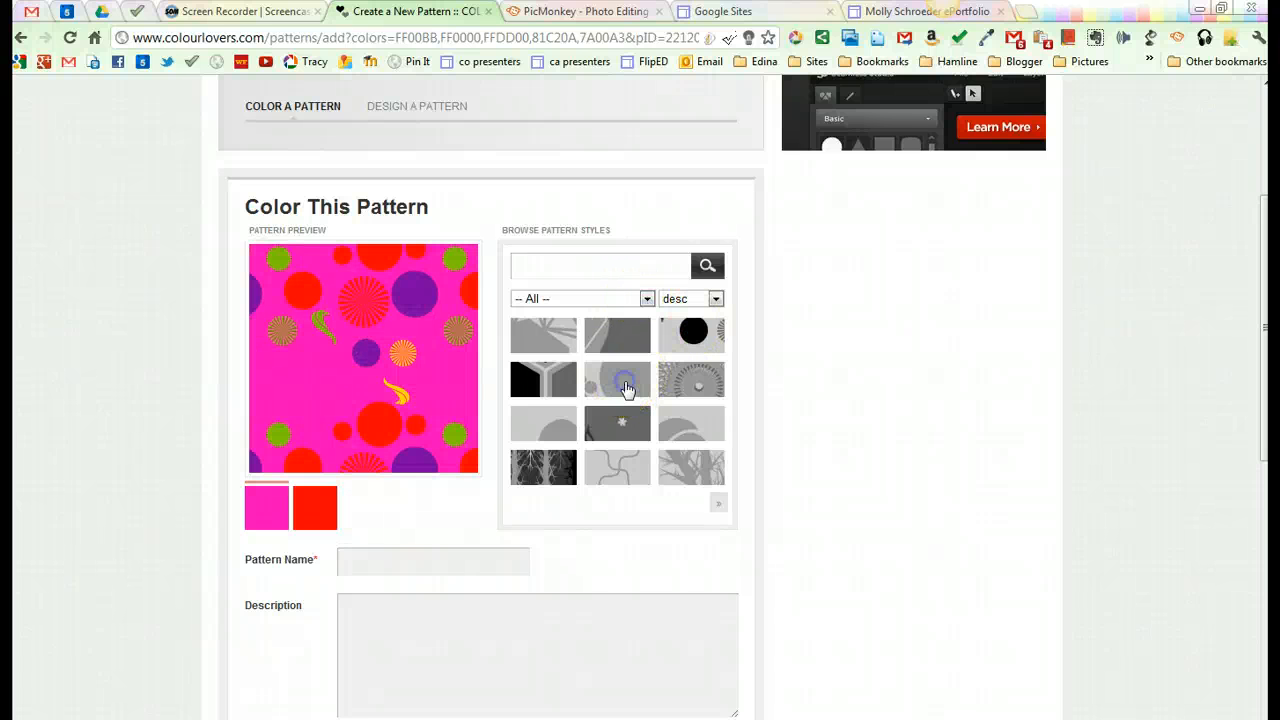
Step: Filter the pattern styles by Retro and choose the first style, with rows of small spiral dots
{"action": "left_click", "coordinate": [646, 299]}
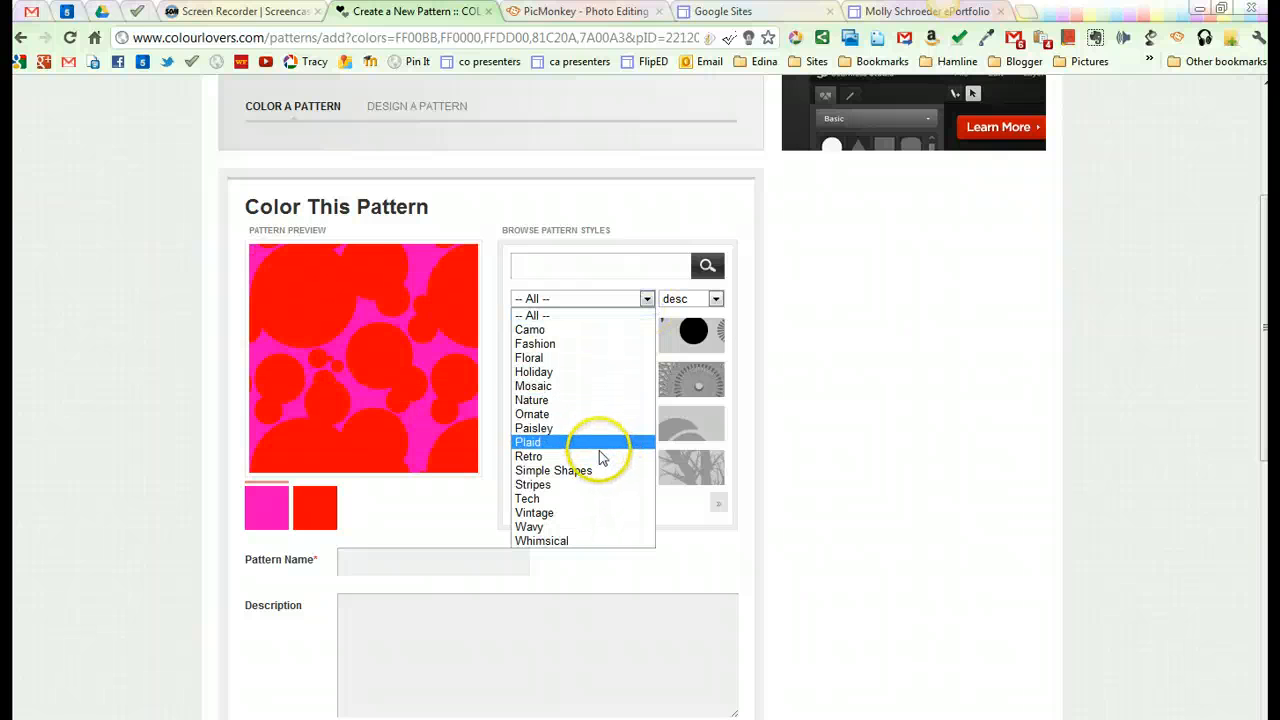
{"action": "left_click", "coordinate": [599, 458]}
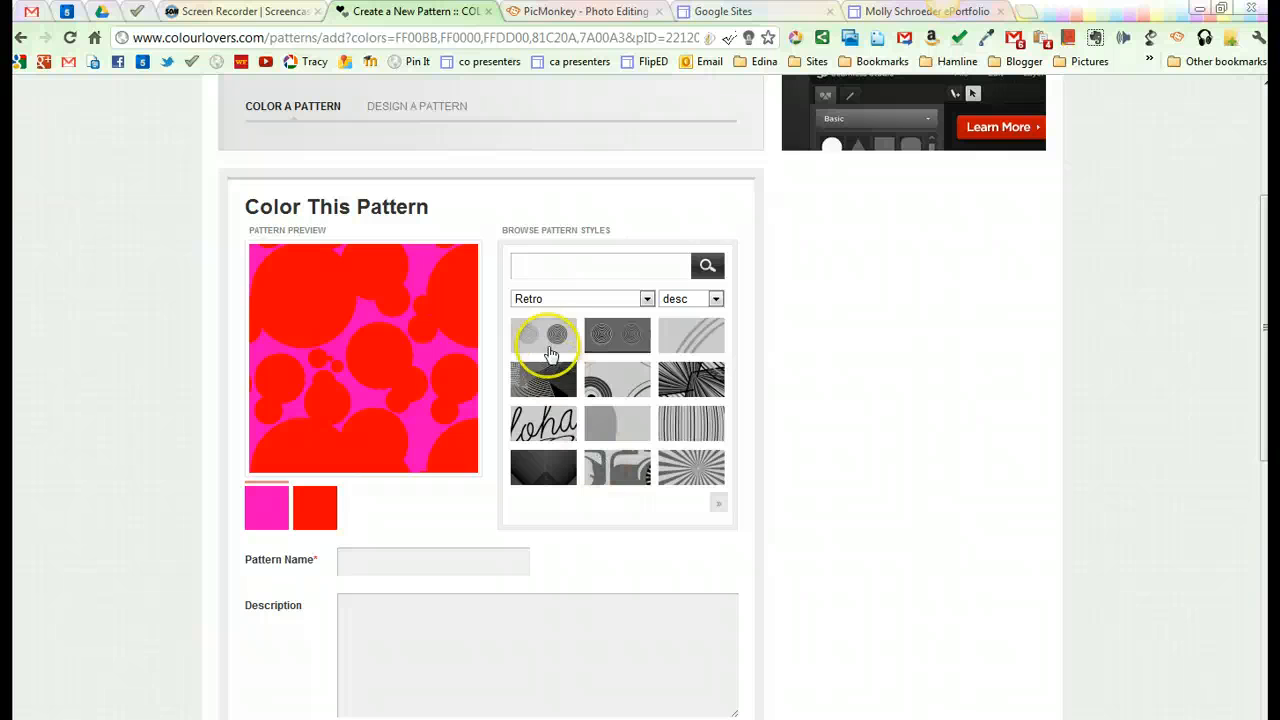
{"action": "left_click", "coordinate": [549, 349]}
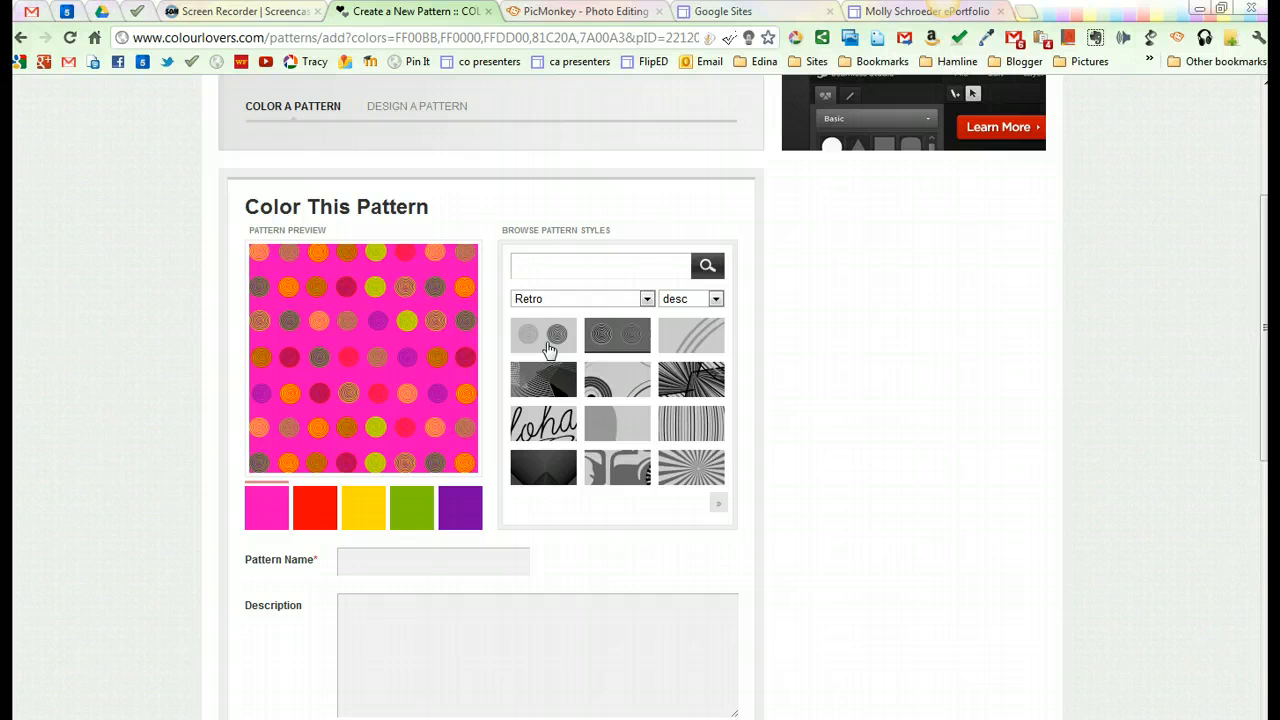
{"action": "left_click", "coordinate": [363, 378]}
{"action": "scroll", "coordinate": [1047, 482], "scroll_direction": "up", "scroll_amount": 3}
{"action": "left_click", "coordinate": [1020, 92]}
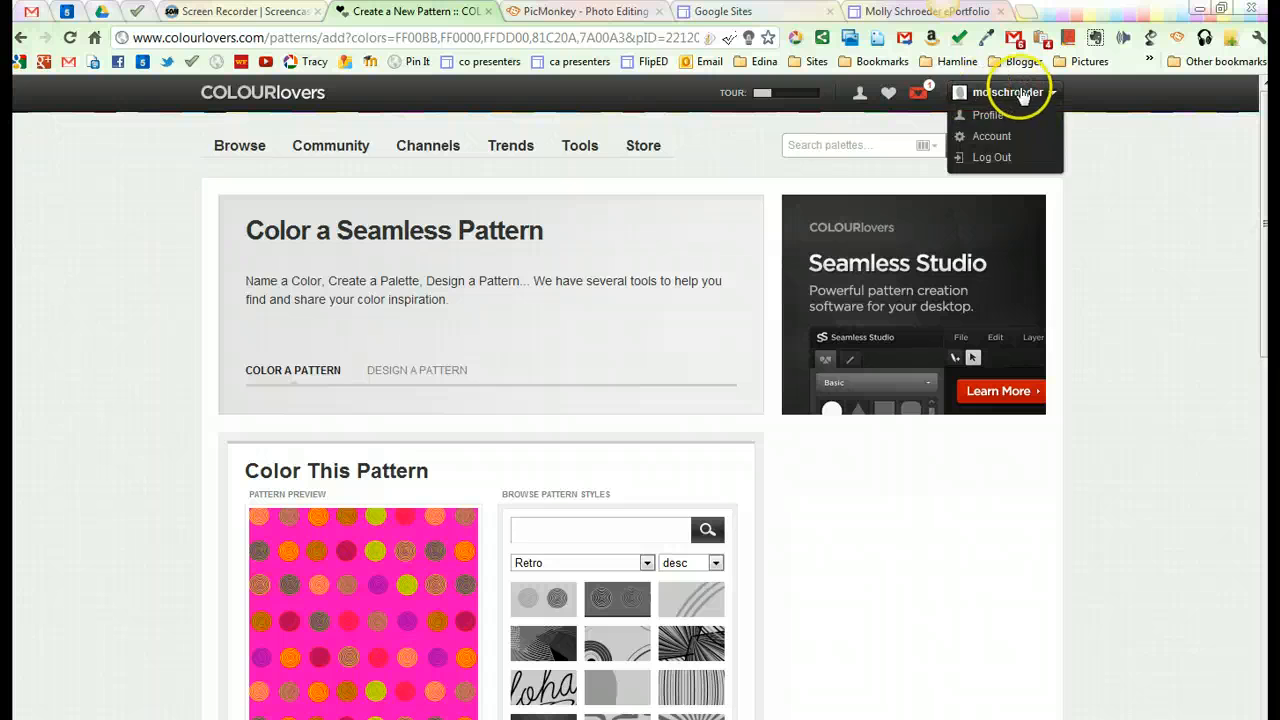
Step: Name the pattern June 2012 and save it
{"action": "scroll", "coordinate": [814, 577], "scroll_direction": "down", "scroll_amount": 3}
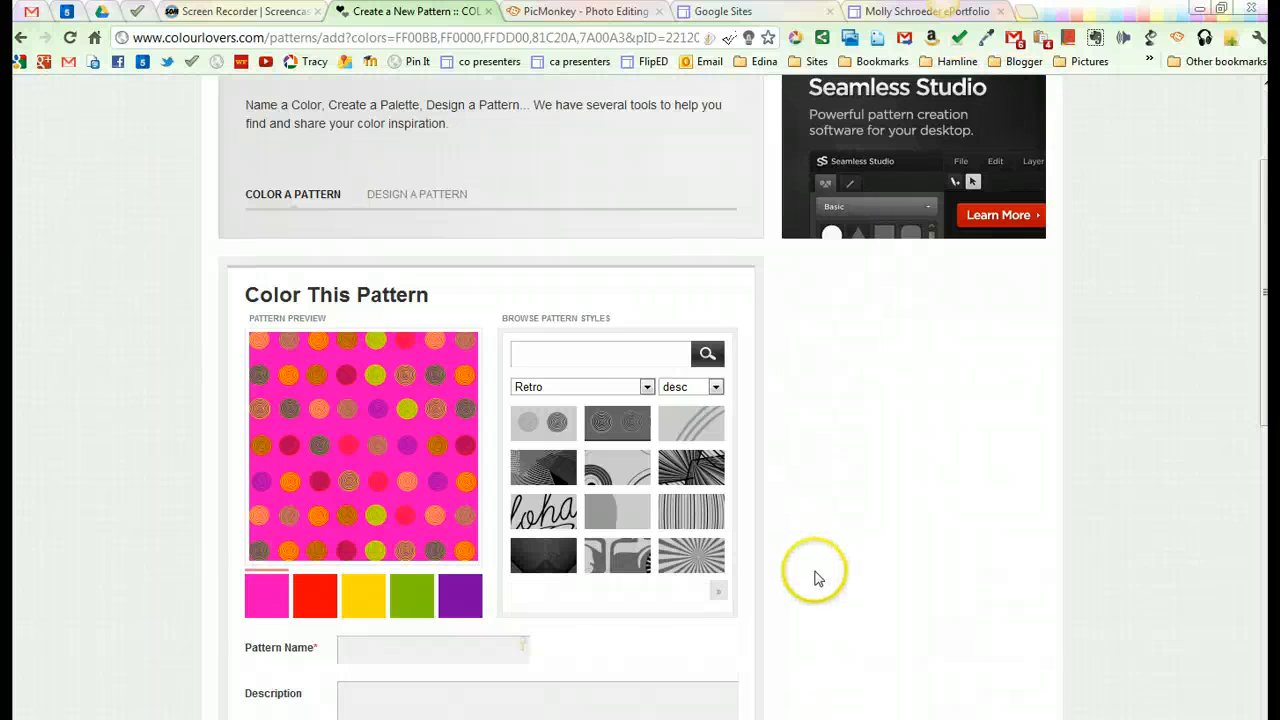
{"action": "left_click", "coordinate": [389, 575]}
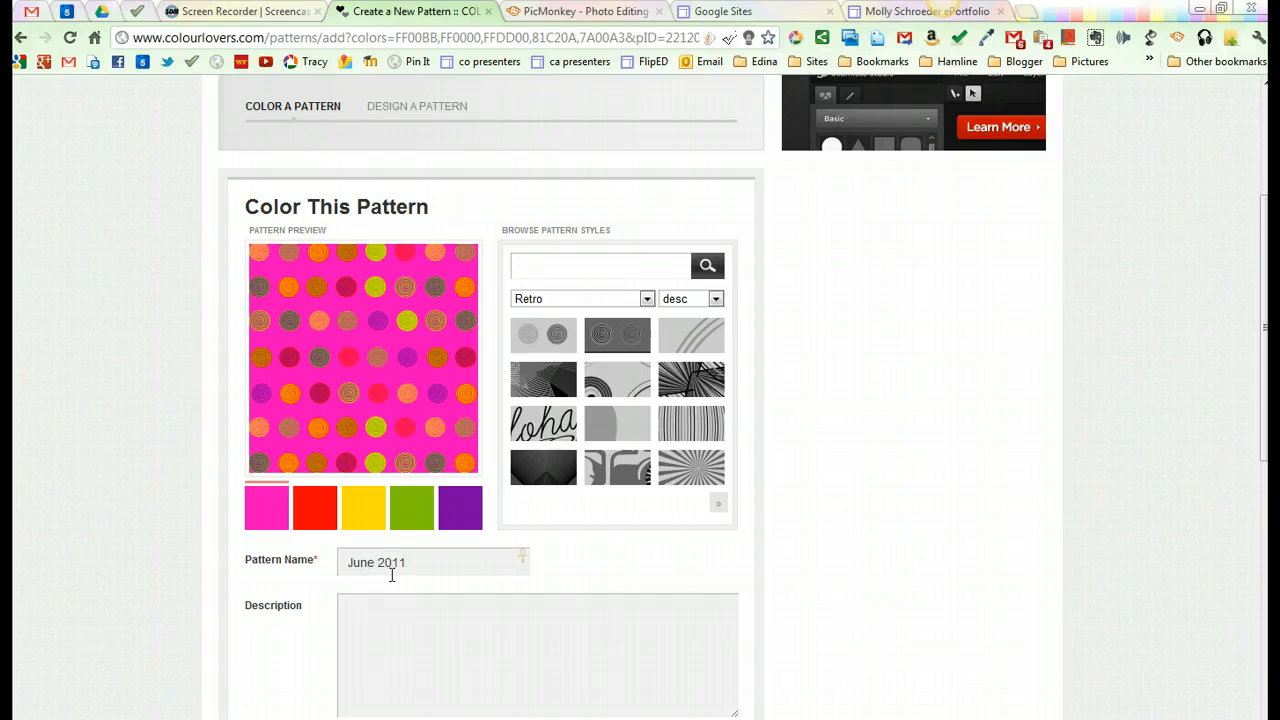
{"action": "scroll", "coordinate": [560, 600], "scroll_direction": "down", "scroll_amount": 3}
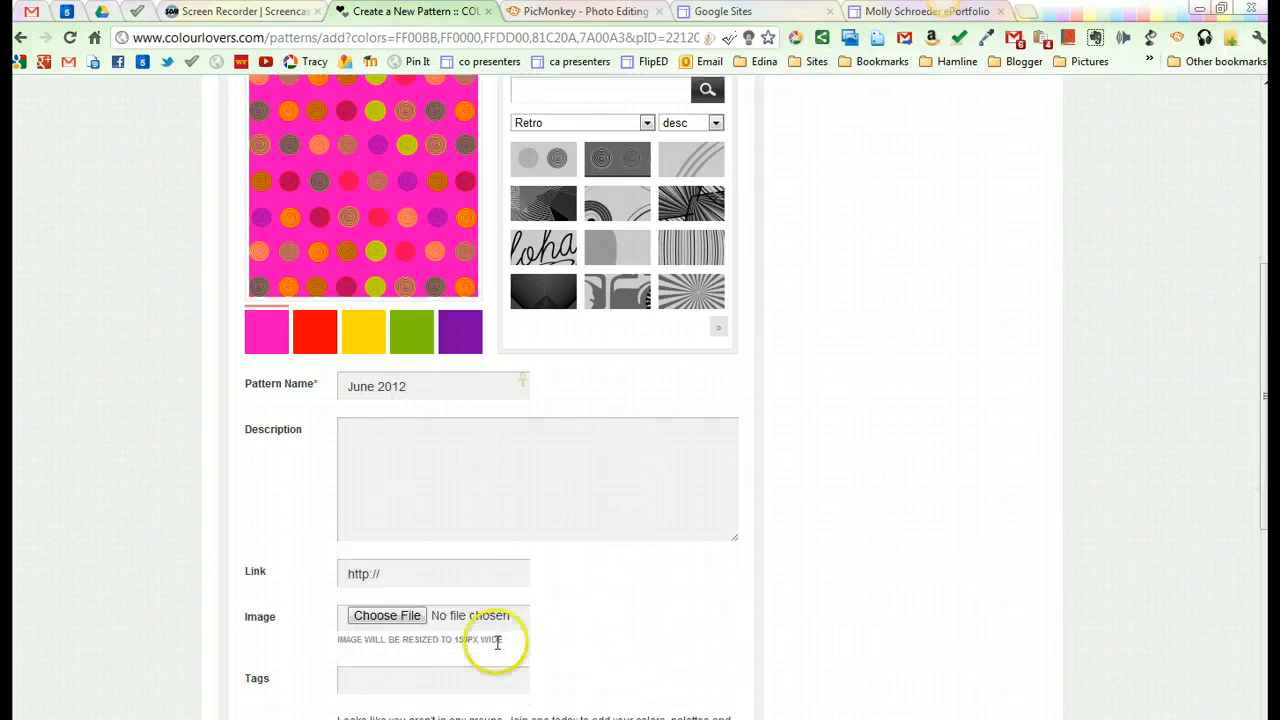
{"action": "scroll", "coordinate": [490, 638], "scroll_direction": "down", "scroll_amount": 3}
{"action": "left_click", "coordinate": [409, 606]}
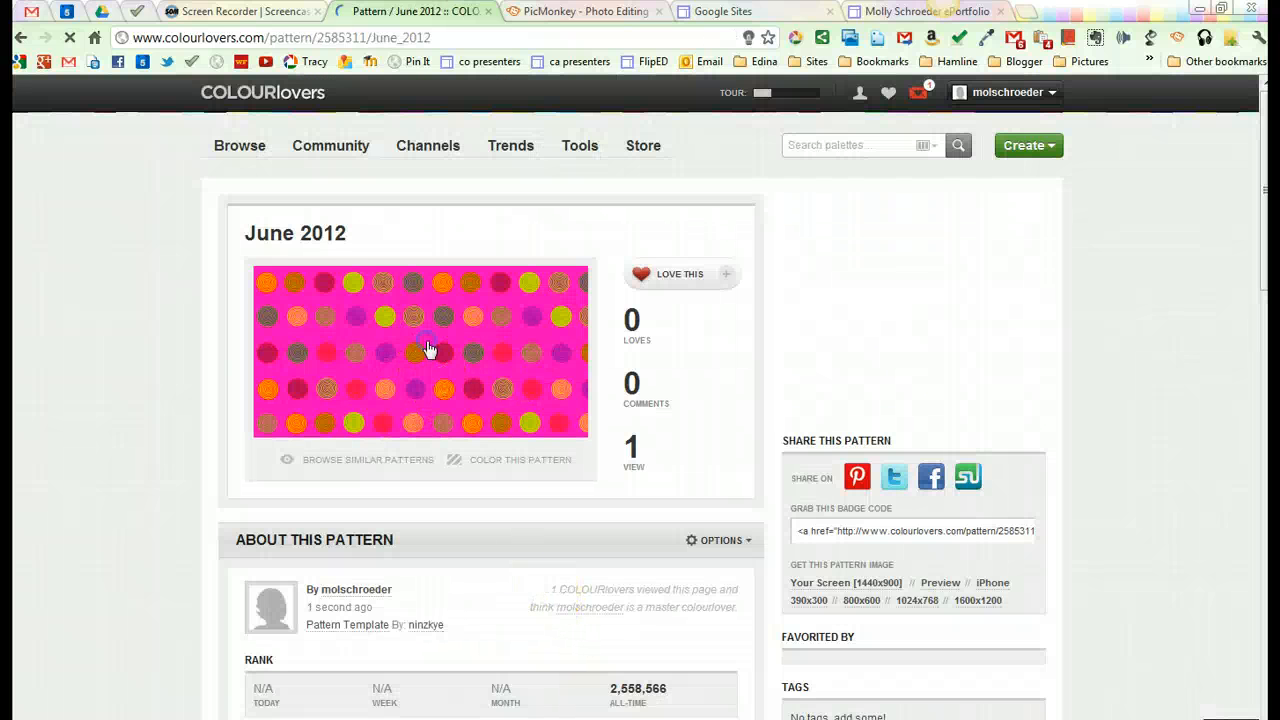
Step: Enlarge the June 2012 pattern and use Snagit to capture the dotted area as an image
{"action": "left_click", "coordinate": [428, 346]}
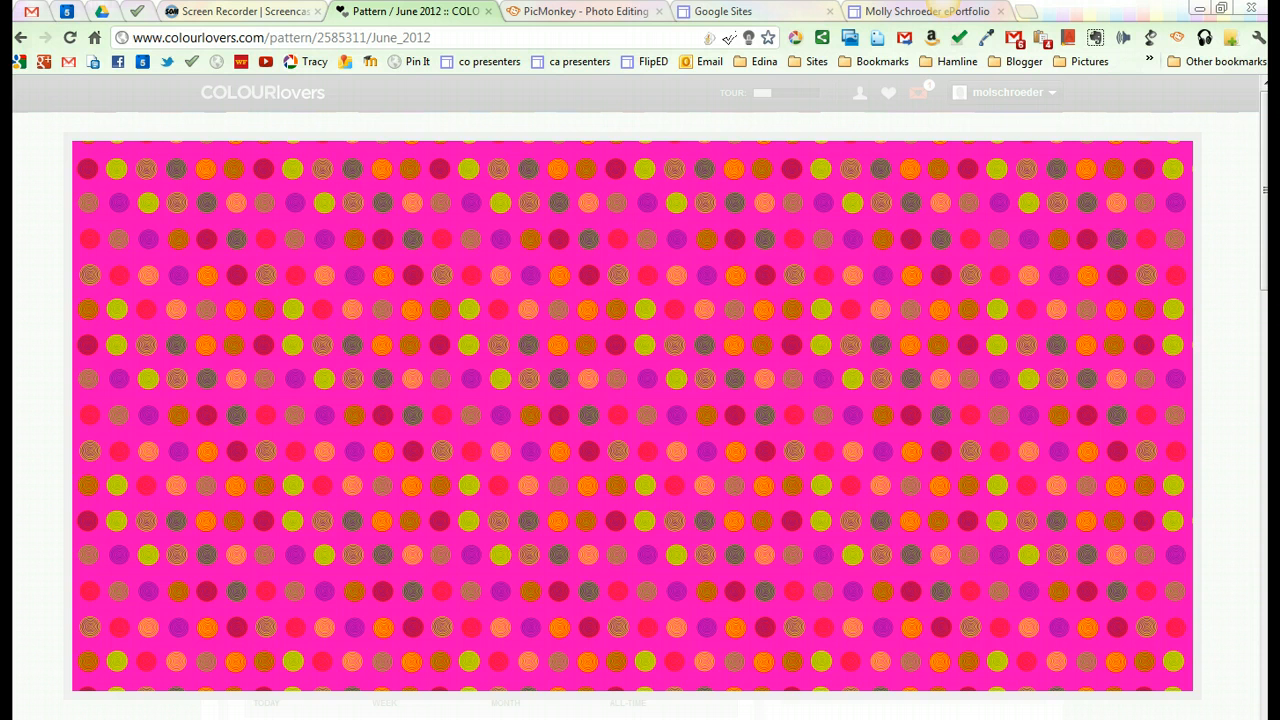
{"action": "right_click", "coordinate": [775, 718]}
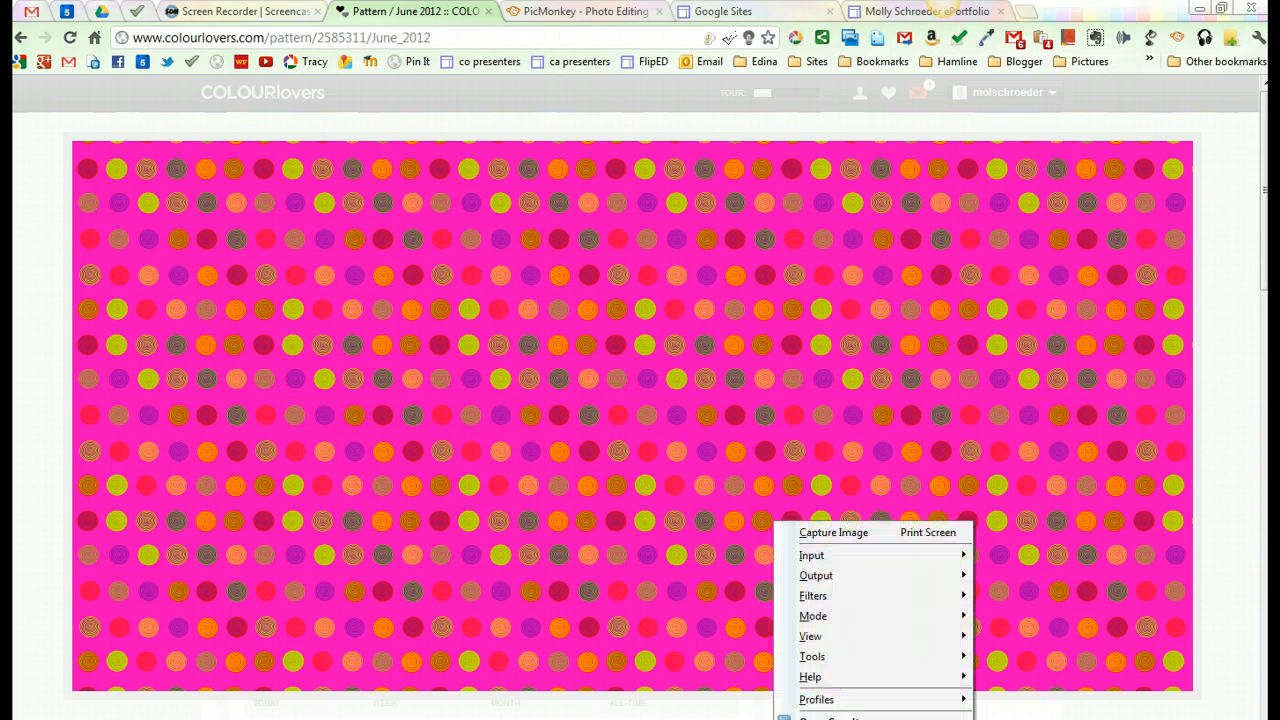
{"action": "left_click", "coordinate": [926, 533]}
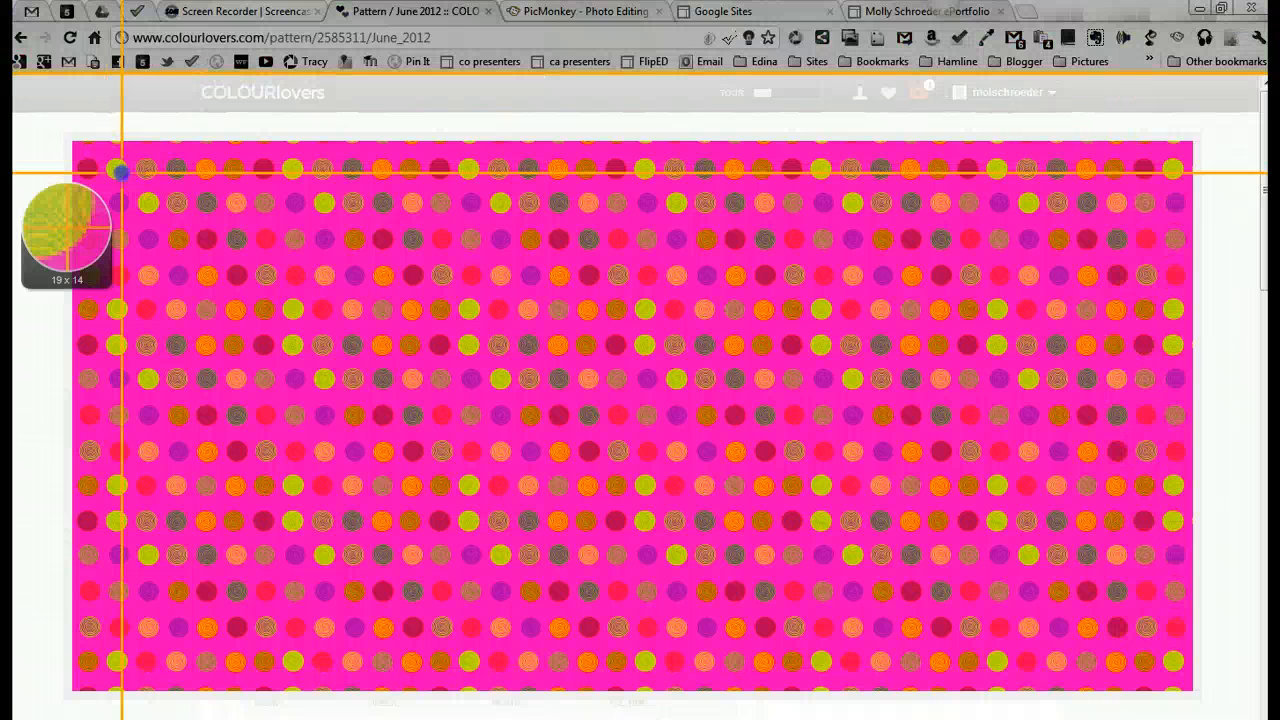
{"action": "left_click_drag", "start_coordinate": [104, 160], "coordinate": [1156, 667]}
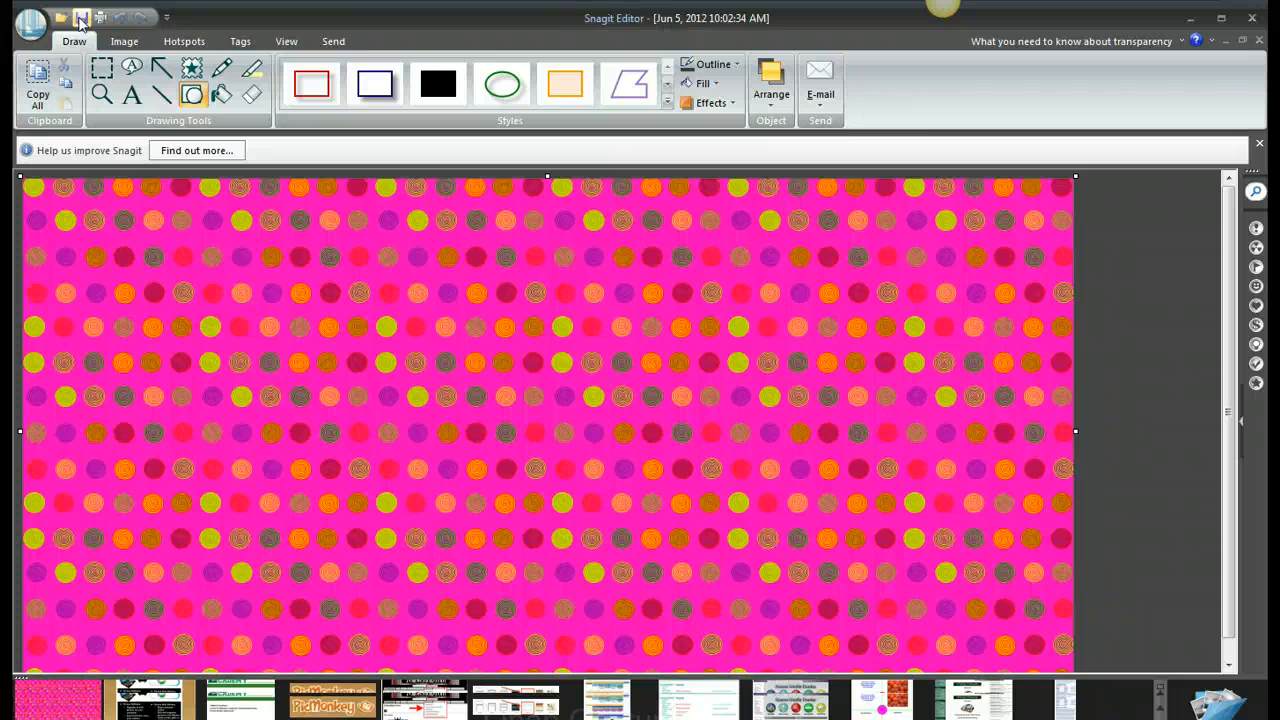
Step: Save the captured image to the Desktop as a JPG file named June2012 and minimize Snagit Editor
{"action": "left_click", "coordinate": [81, 20]}
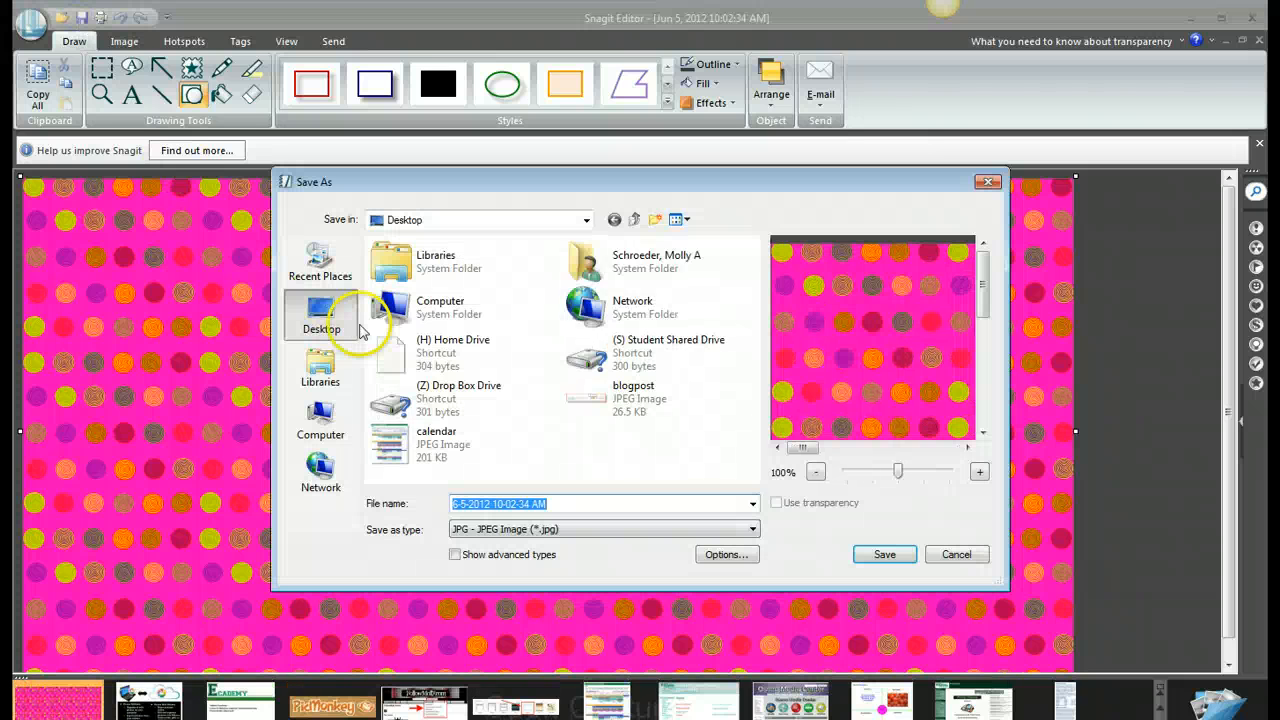
{"action": "type", "text": "June2012"}
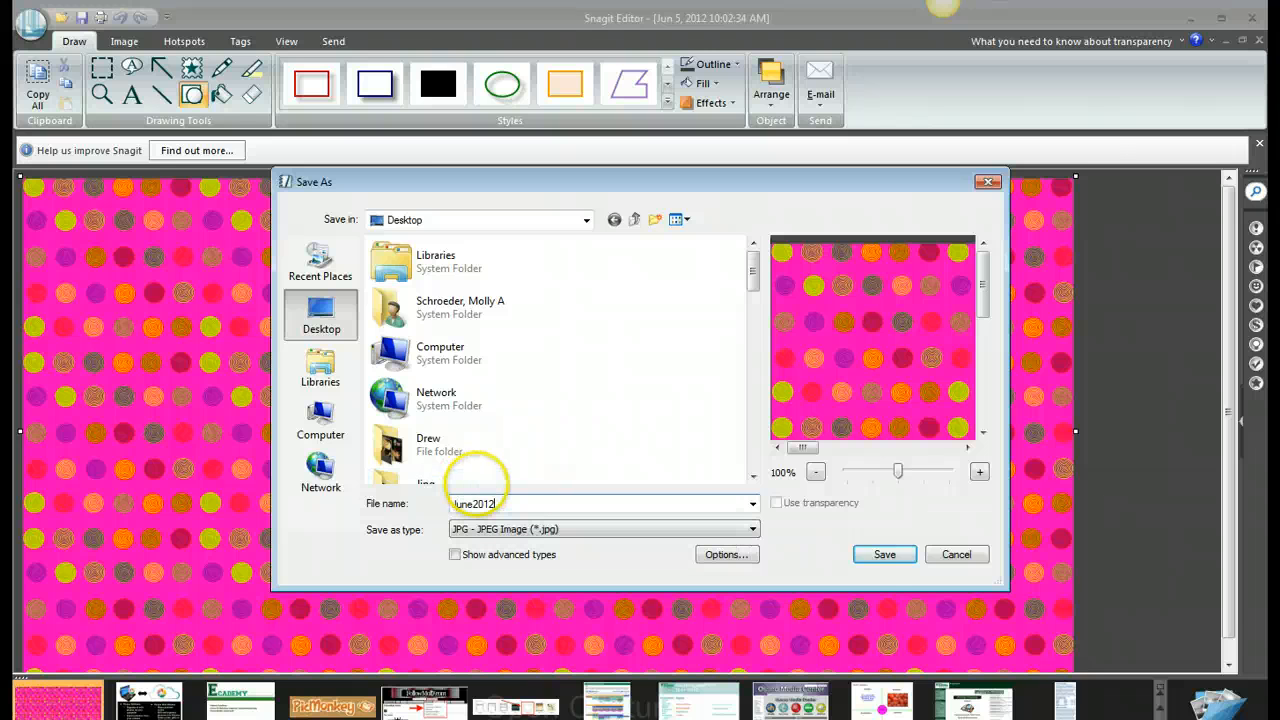
{"action": "left_click", "coordinate": [881, 557]}
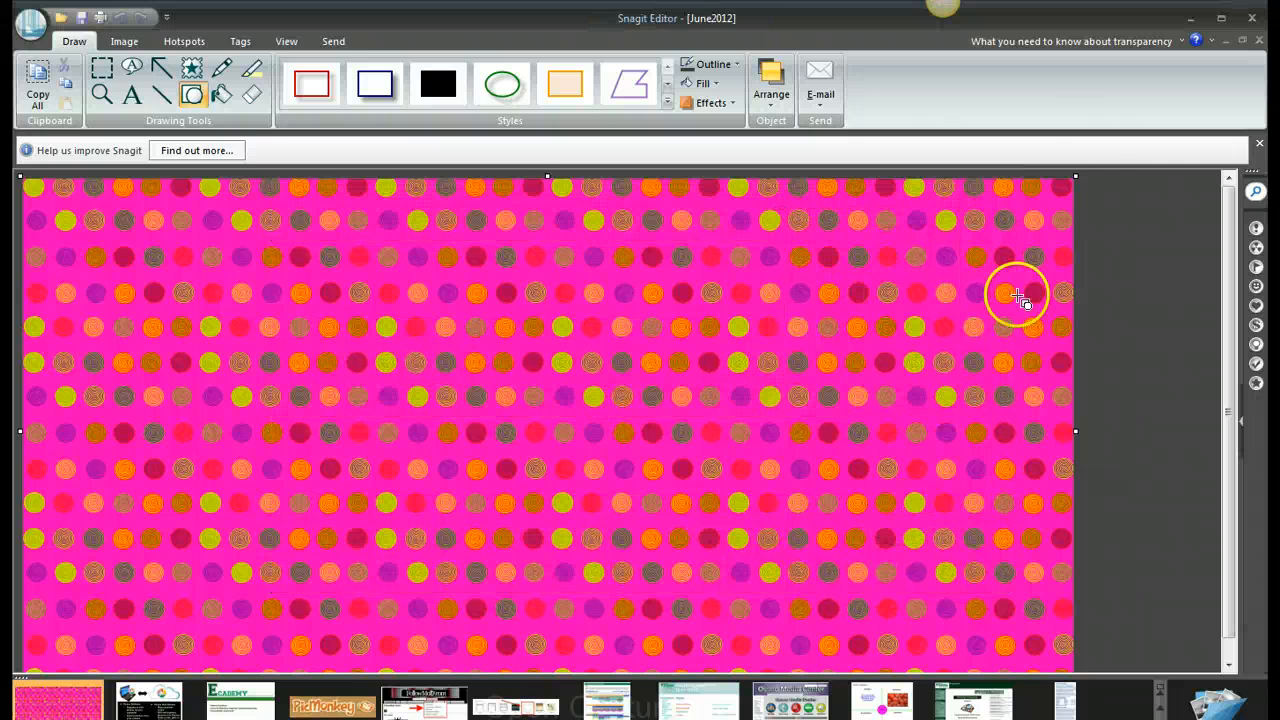
{"action": "left_click", "coordinate": [1185, 21]}
Step: Switch to PicMonkey and upload the June2012 image from the Desktop for editing
{"action": "left_click", "coordinate": [588, 13]}
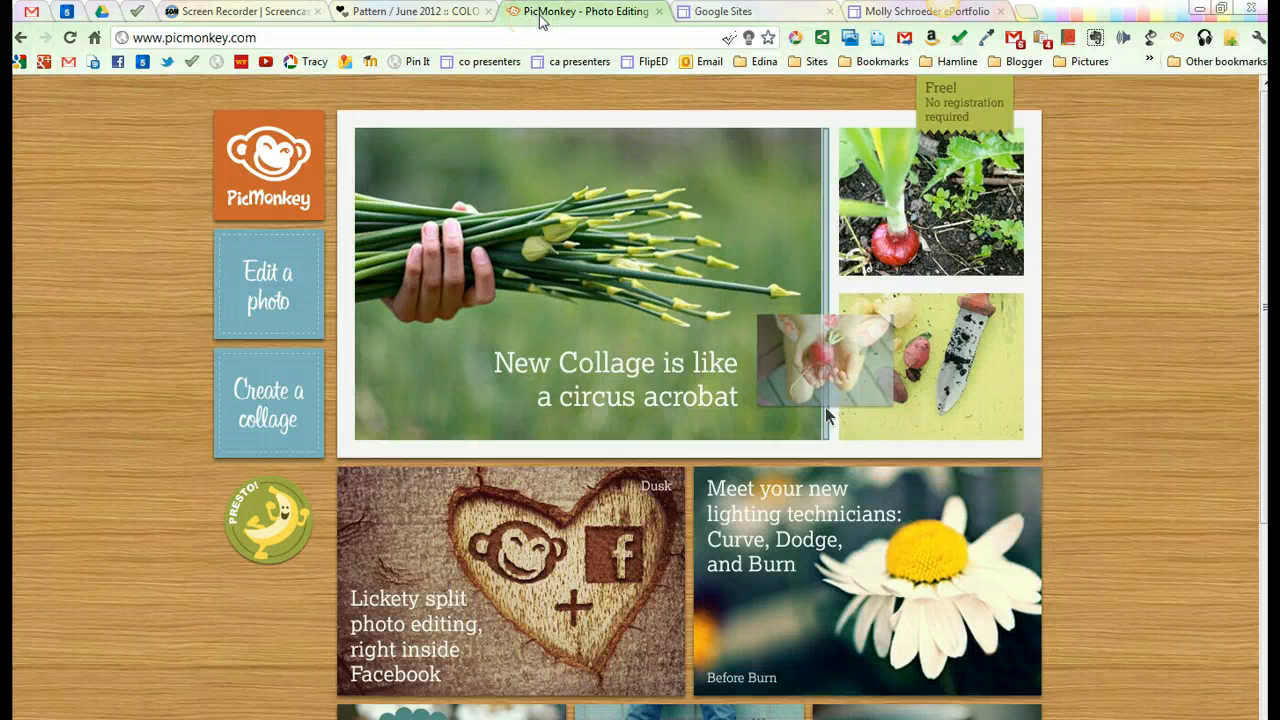
{"action": "left_click", "coordinate": [267, 293]}
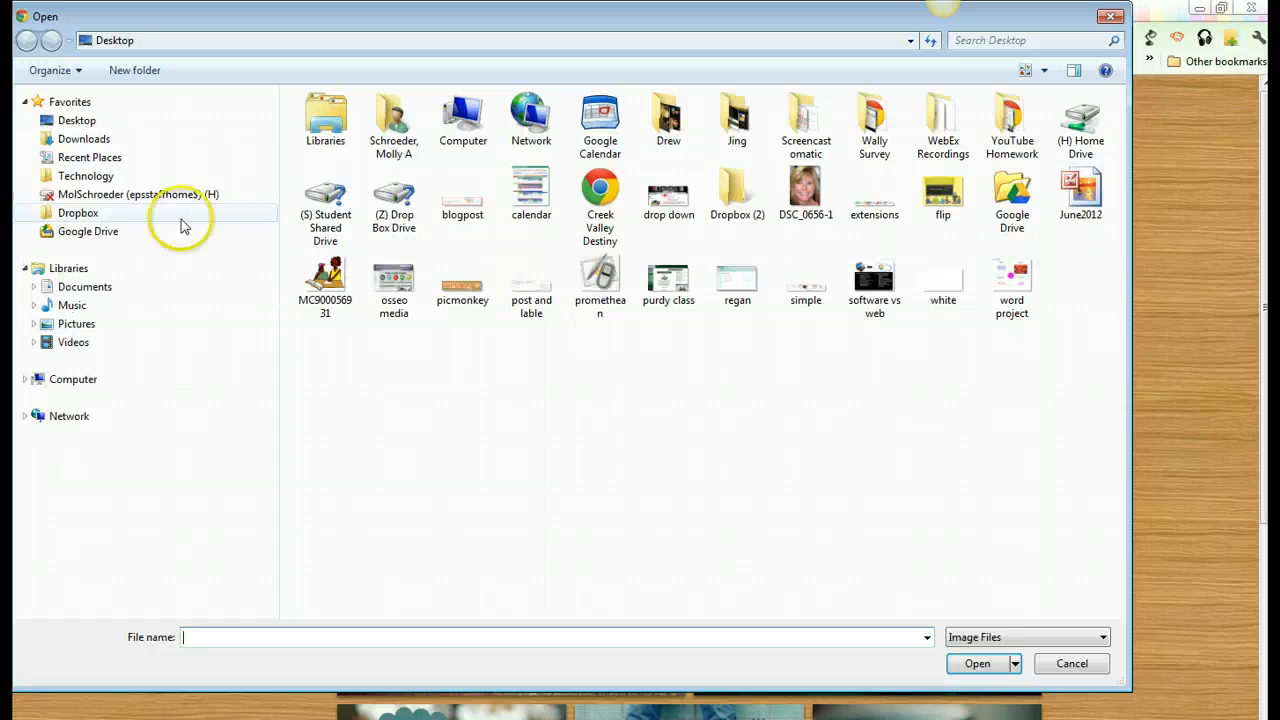
{"action": "left_click", "coordinate": [88, 122]}
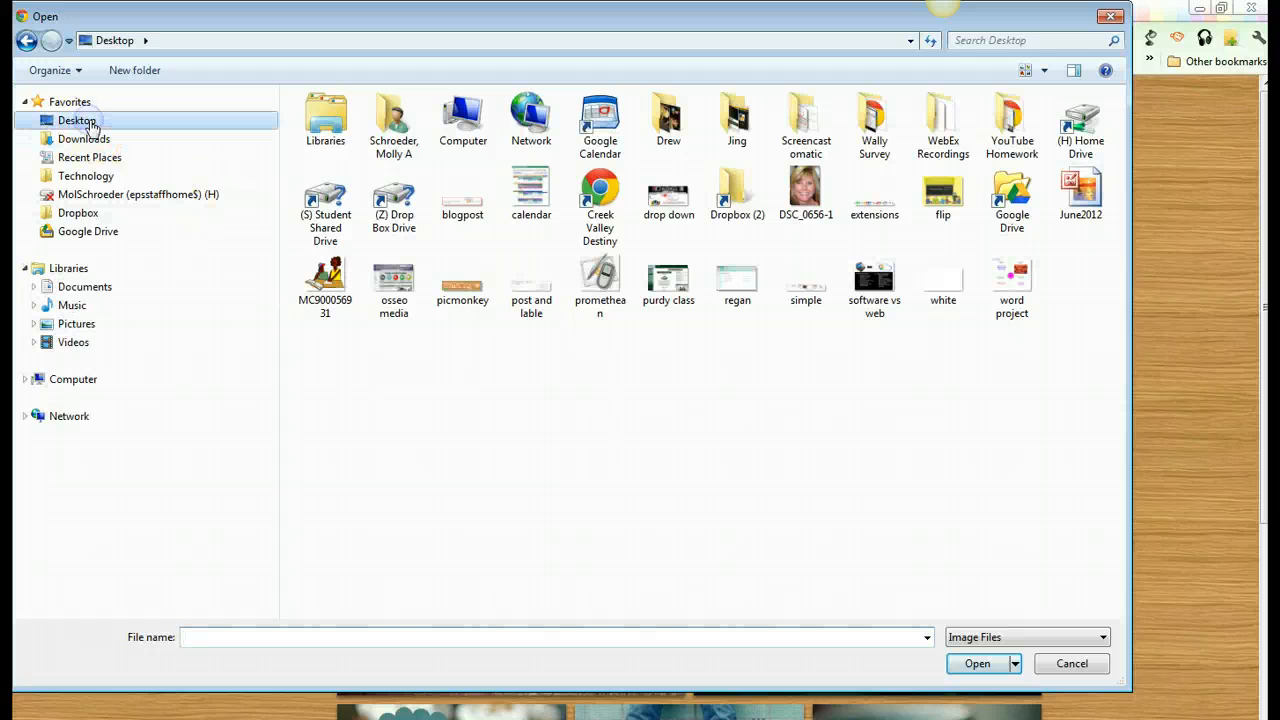
{"action": "left_click", "coordinate": [1082, 198]}
{"action": "left_click", "coordinate": [985, 664]}
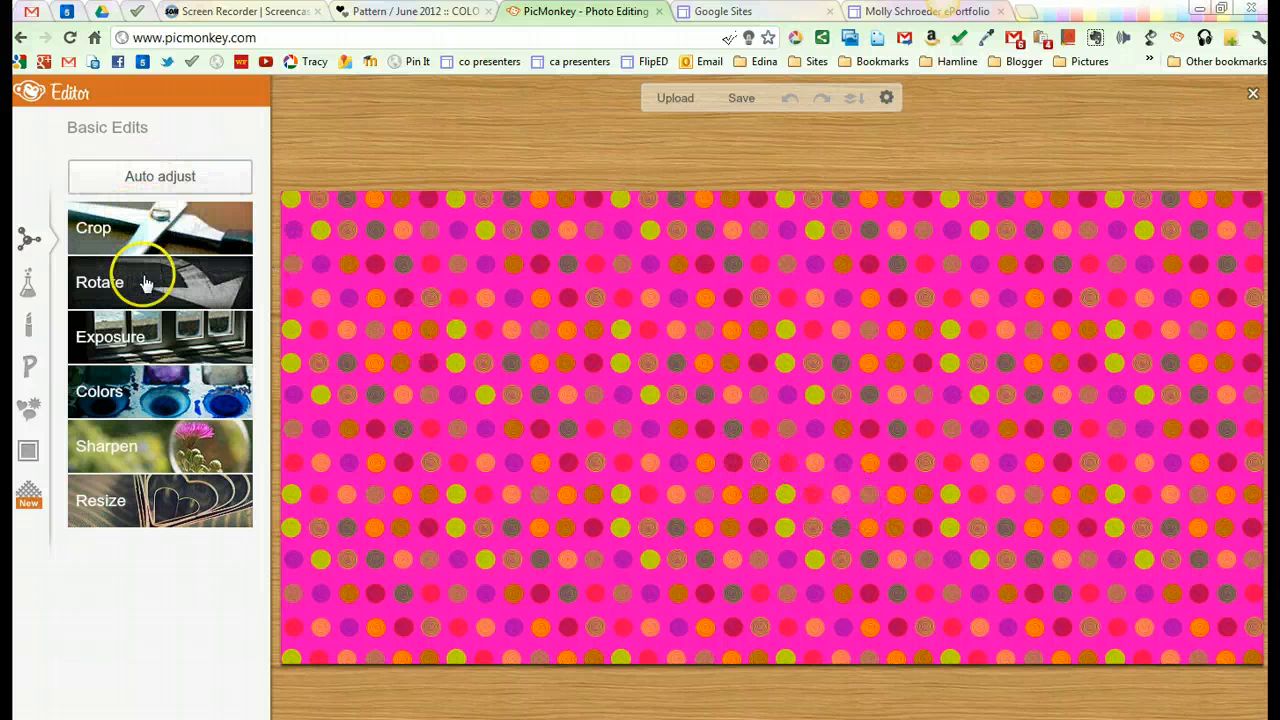
Step: Display the photo effects available for the uploaded pattern image
{"action": "left_click", "coordinate": [142, 330]}
{"action": "left_click", "coordinate": [142, 330]}
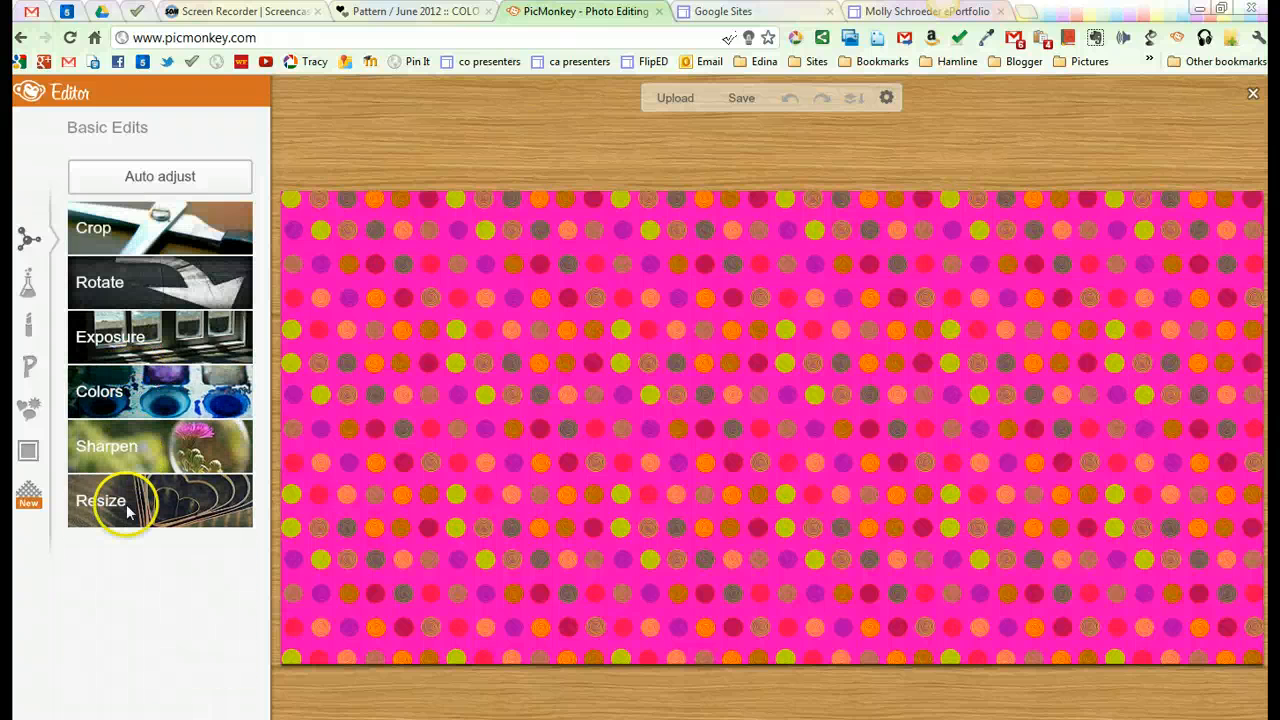
{"action": "left_click", "coordinate": [29, 272]}
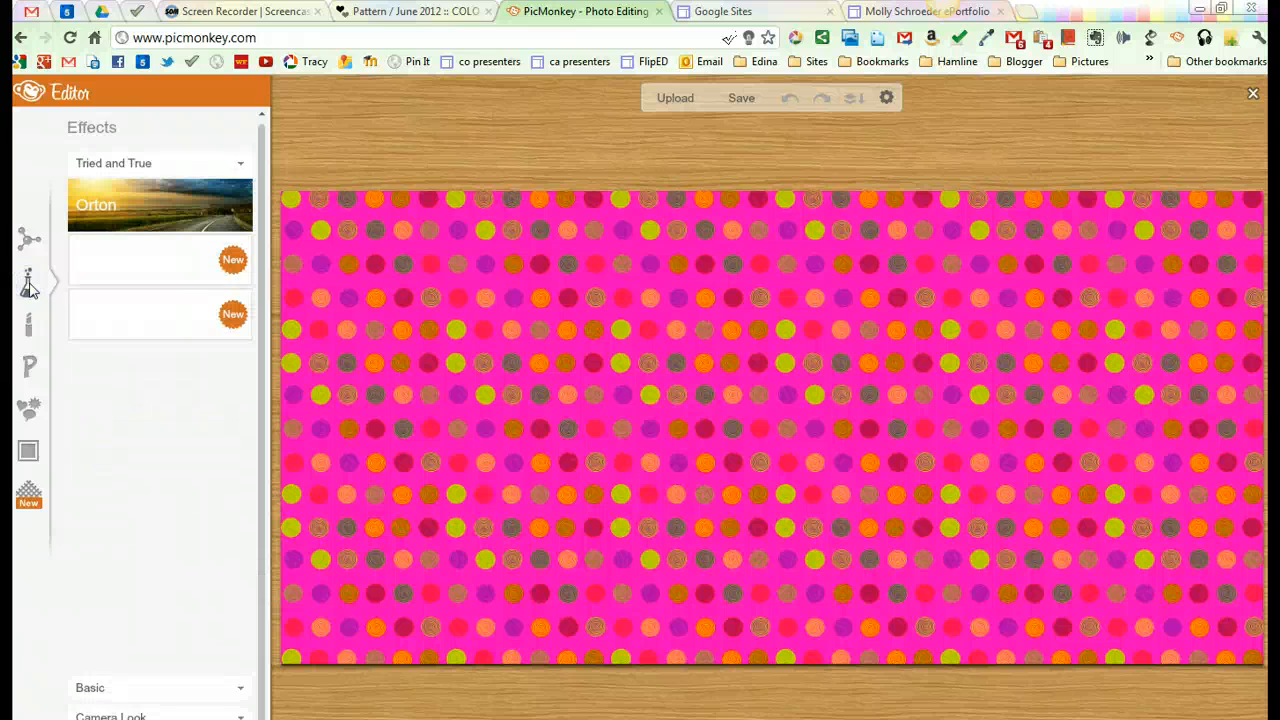
{"action": "left_click", "coordinate": [120, 425]}
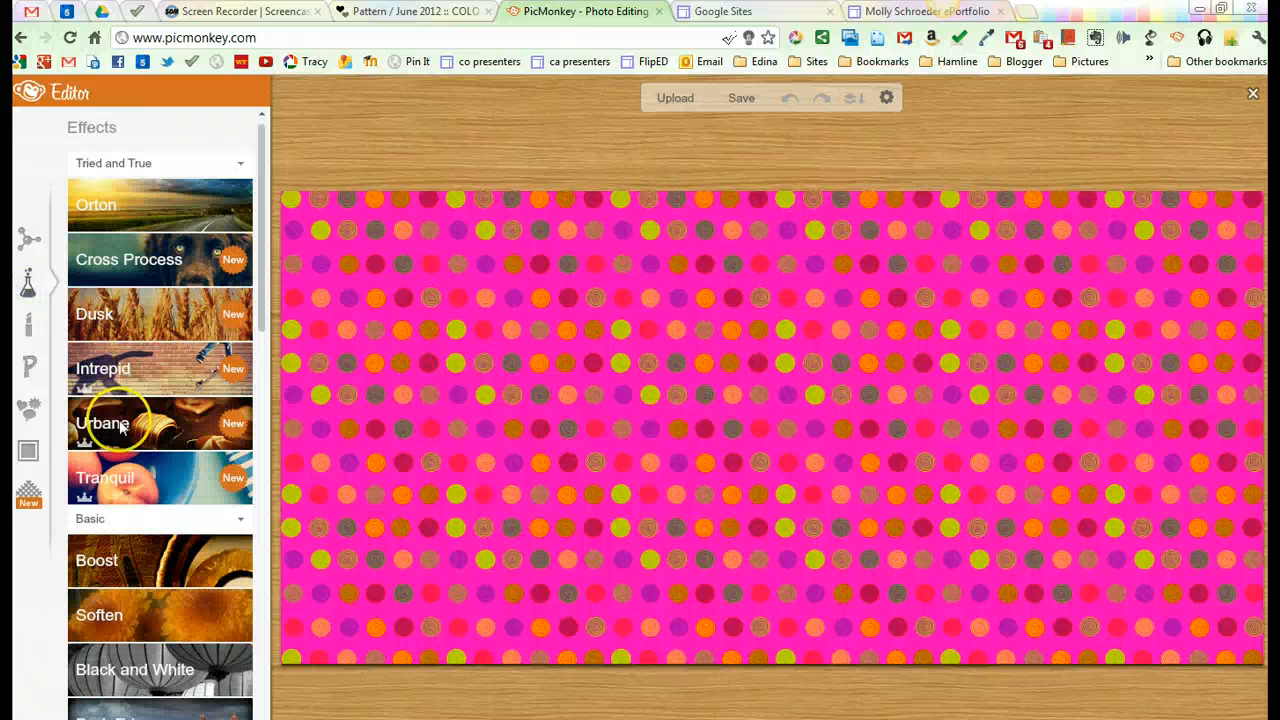
{"action": "left_click", "coordinate": [165, 480]}
{"action": "mouse_move", "coordinate": [83, 530]}
{"action": "left_mouse_down"}
{"action": "mouse_move", "coordinate": [210, 528]}
{"action": "mouse_move", "coordinate": [74, 530]}
{"action": "left_mouse_up"}
{"action": "left_click", "coordinate": [203, 566]}
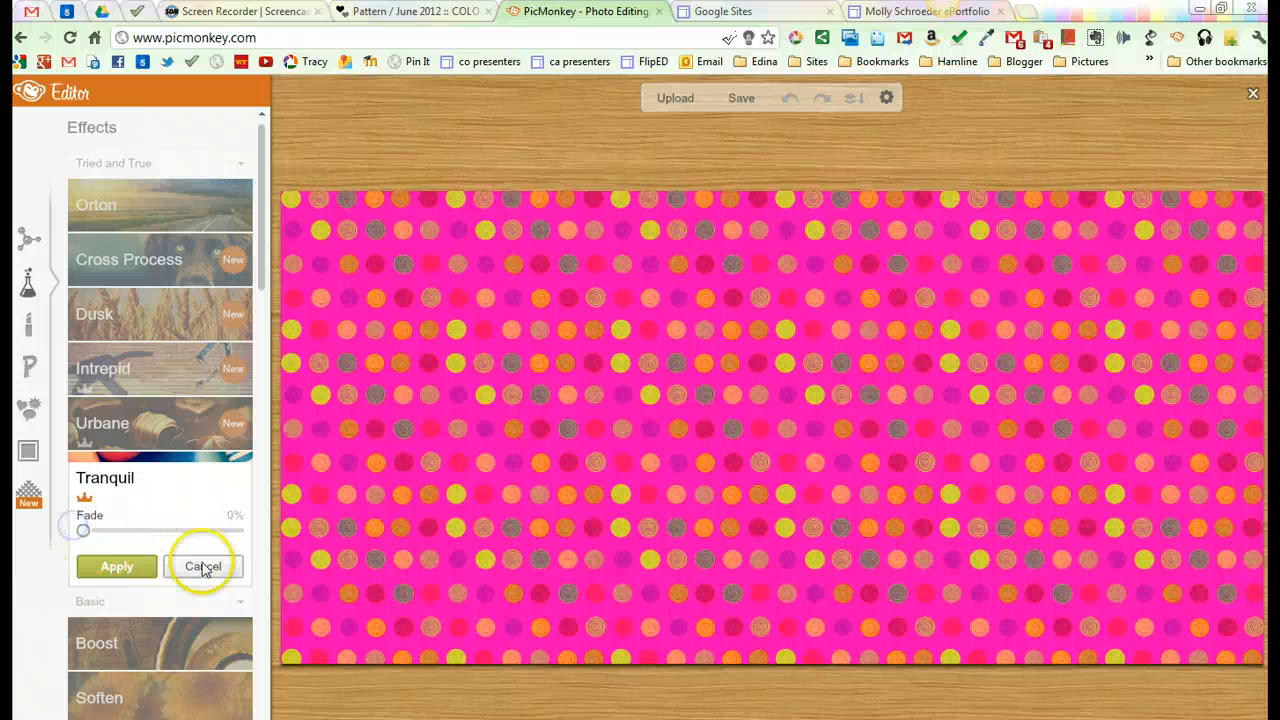
Step: Try the Yester-color effect with rounded corners on the pattern image and discard it
{"action": "scroll", "coordinate": [190, 480], "scroll_direction": "down", "scroll_amount": 2}
{"action": "scroll", "coordinate": [181, 470], "scroll_direction": "down", "scroll_amount": 6}
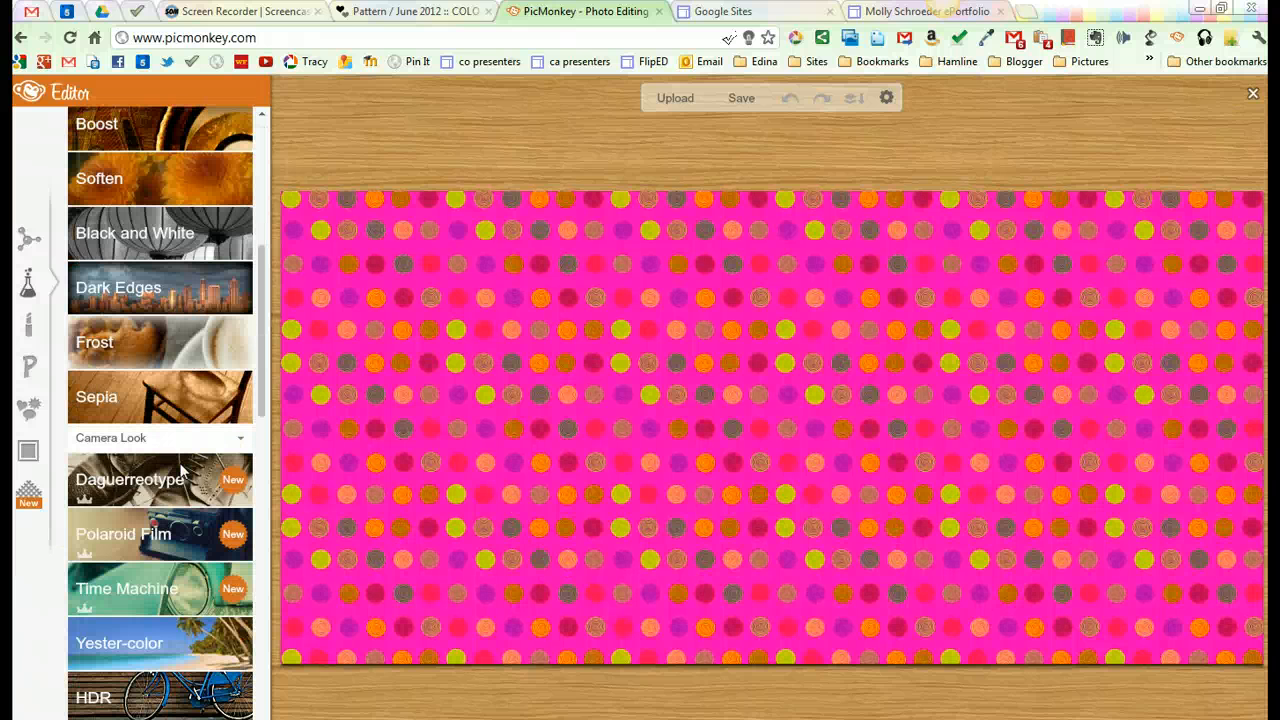
{"action": "scroll", "coordinate": [188, 490], "scroll_direction": "down", "scroll_amount": 2}
{"action": "scroll", "coordinate": [190, 500], "scroll_direction": "down", "scroll_amount": 2}
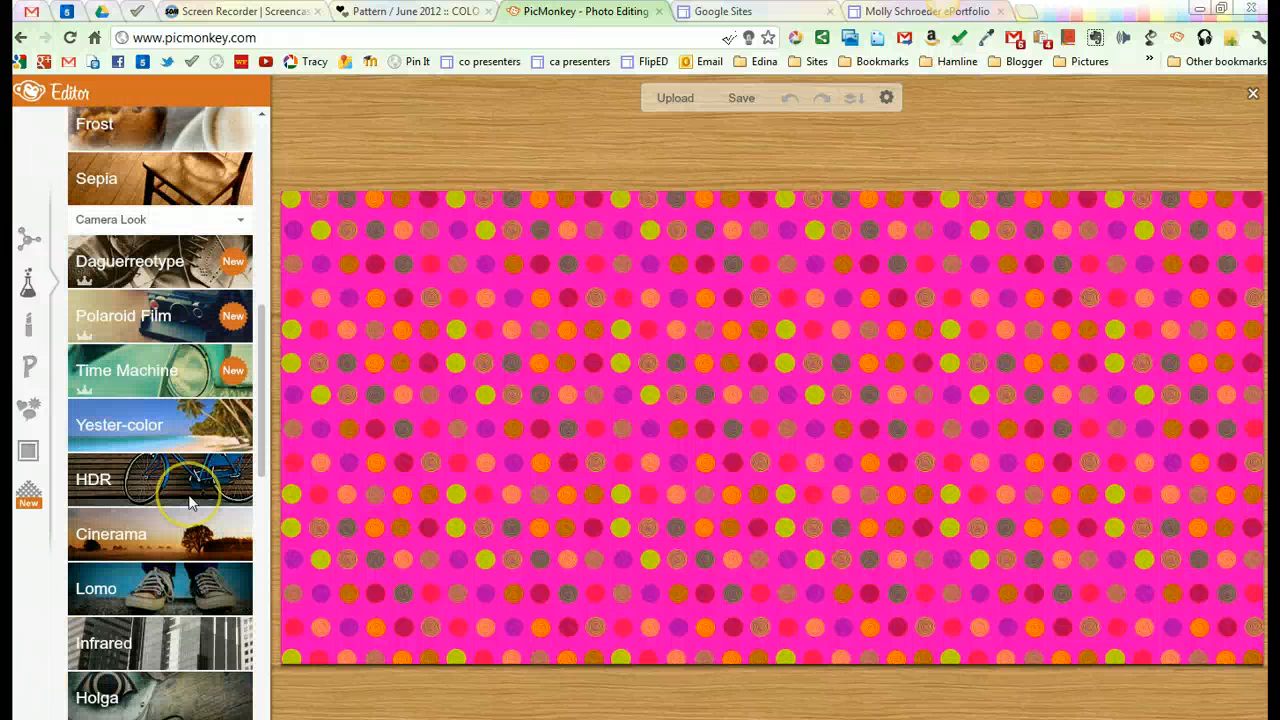
{"action": "left_click", "coordinate": [153, 428]}
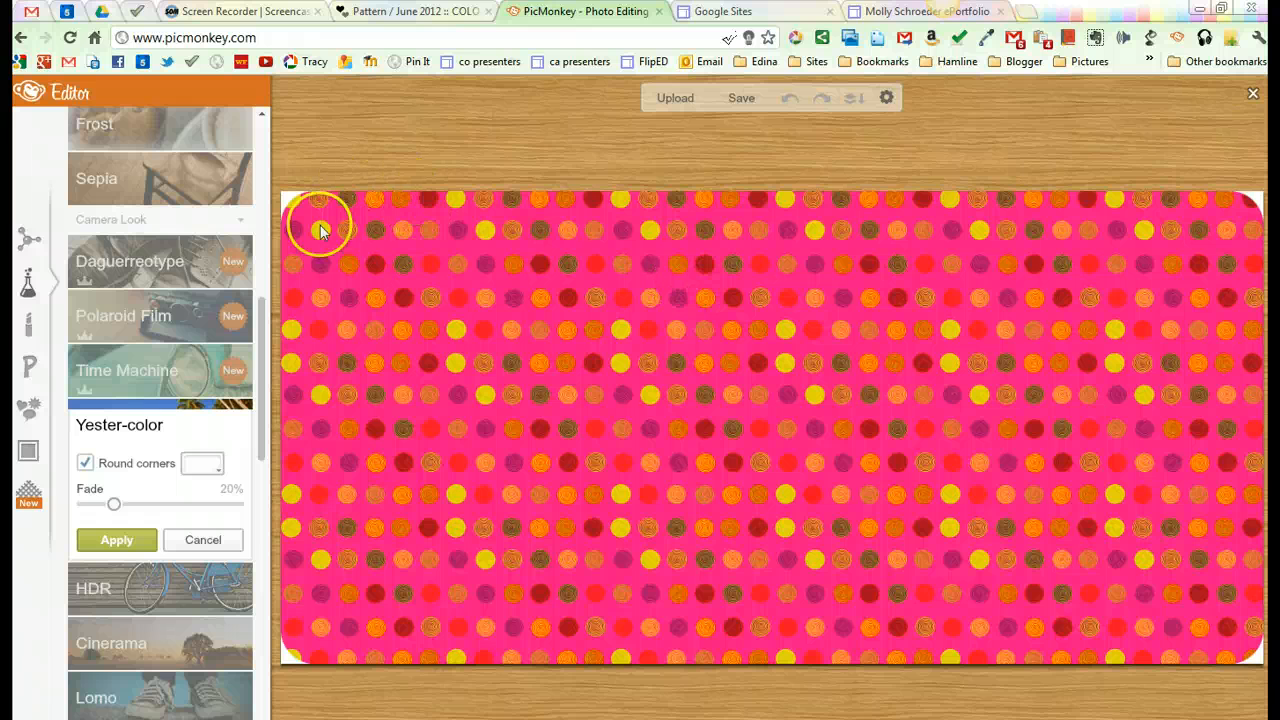
{"action": "left_click", "coordinate": [210, 543]}
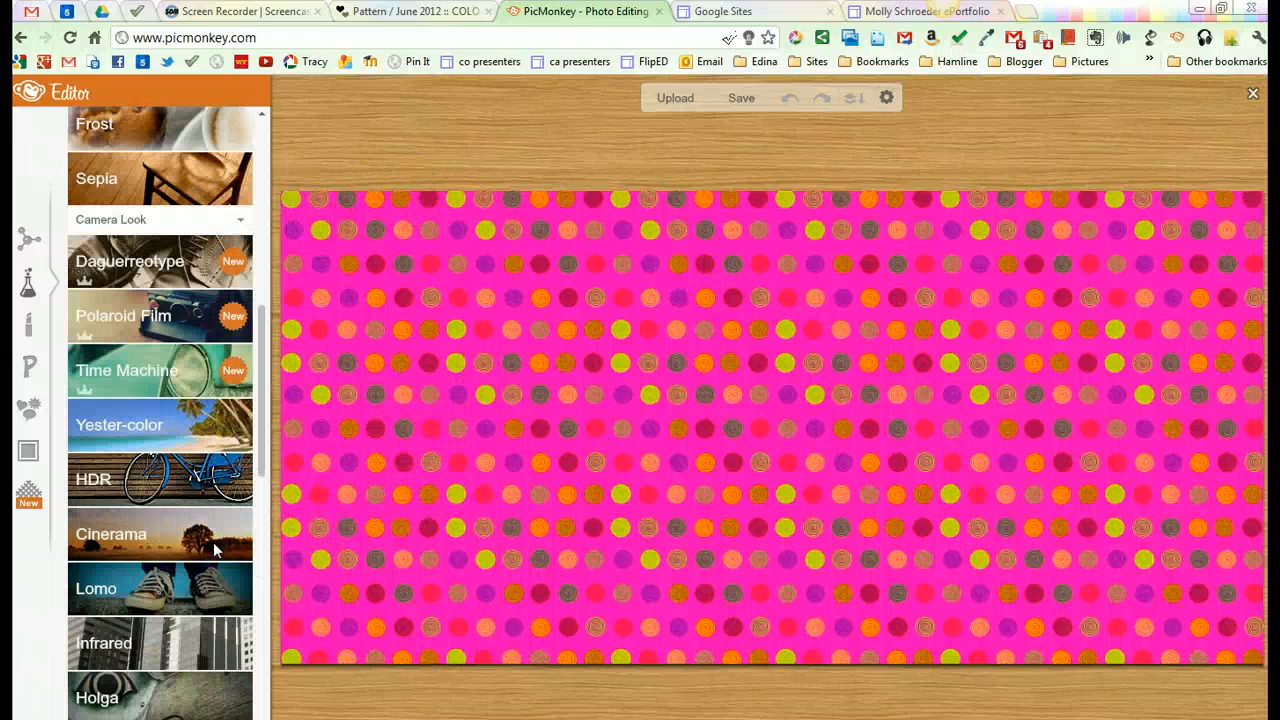
Step: Look through the touch-up tools available for skin, mouth, eyes and the rest
{"action": "left_click", "coordinate": [28, 327]}
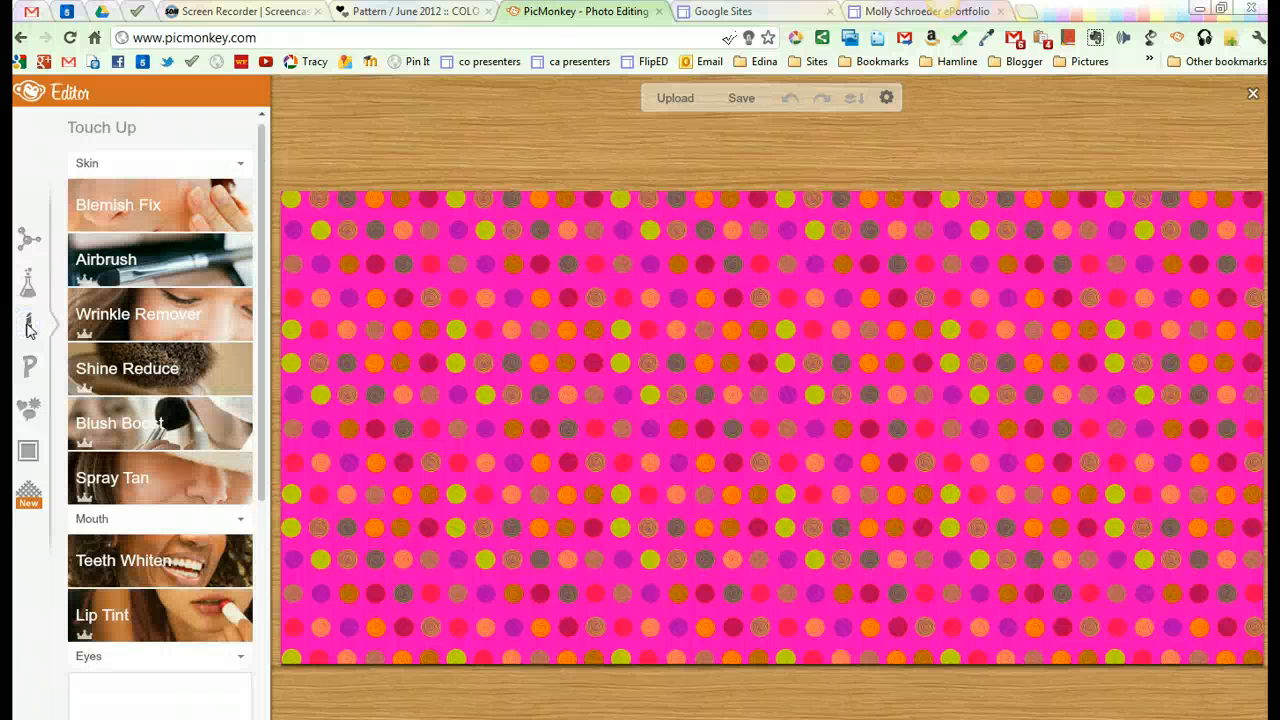
{"action": "scroll", "coordinate": [203, 353], "scroll_direction": "down", "scroll_amount": 2}
{"action": "scroll", "coordinate": [203, 353], "scroll_direction": "down", "scroll_amount": 4}
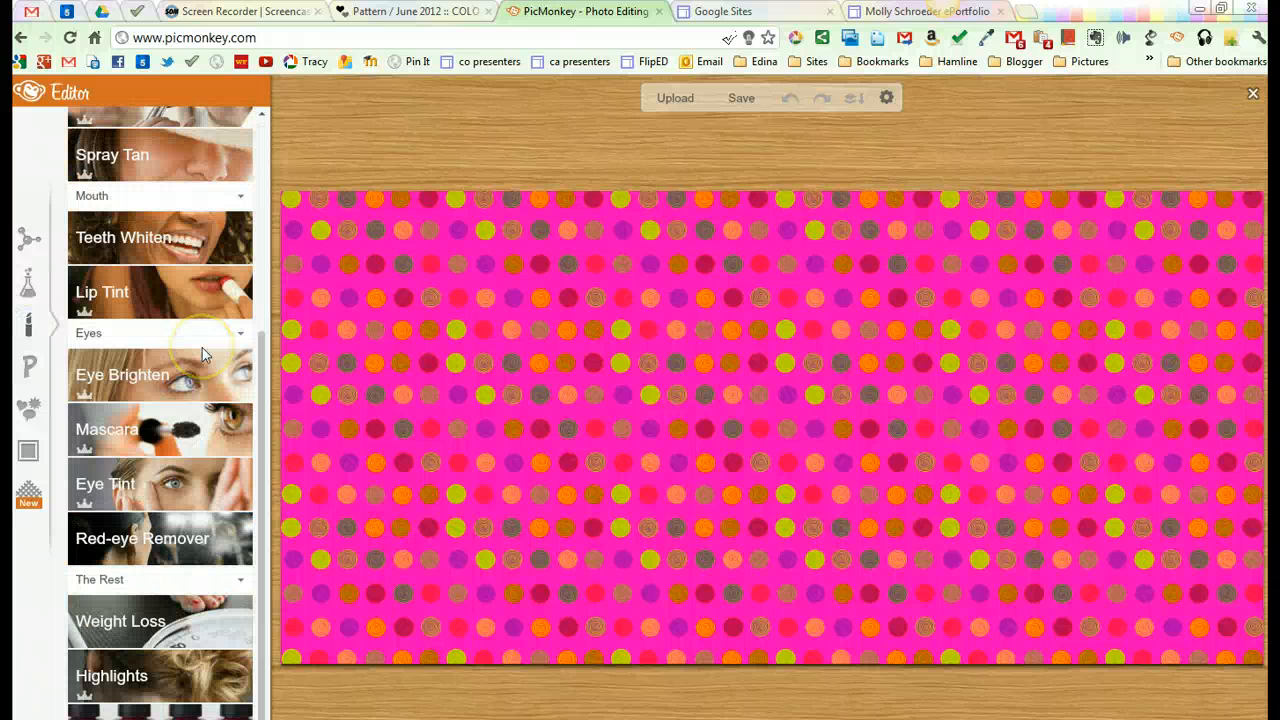
{"action": "scroll", "coordinate": [203, 353], "scroll_direction": "up", "scroll_amount": 6}
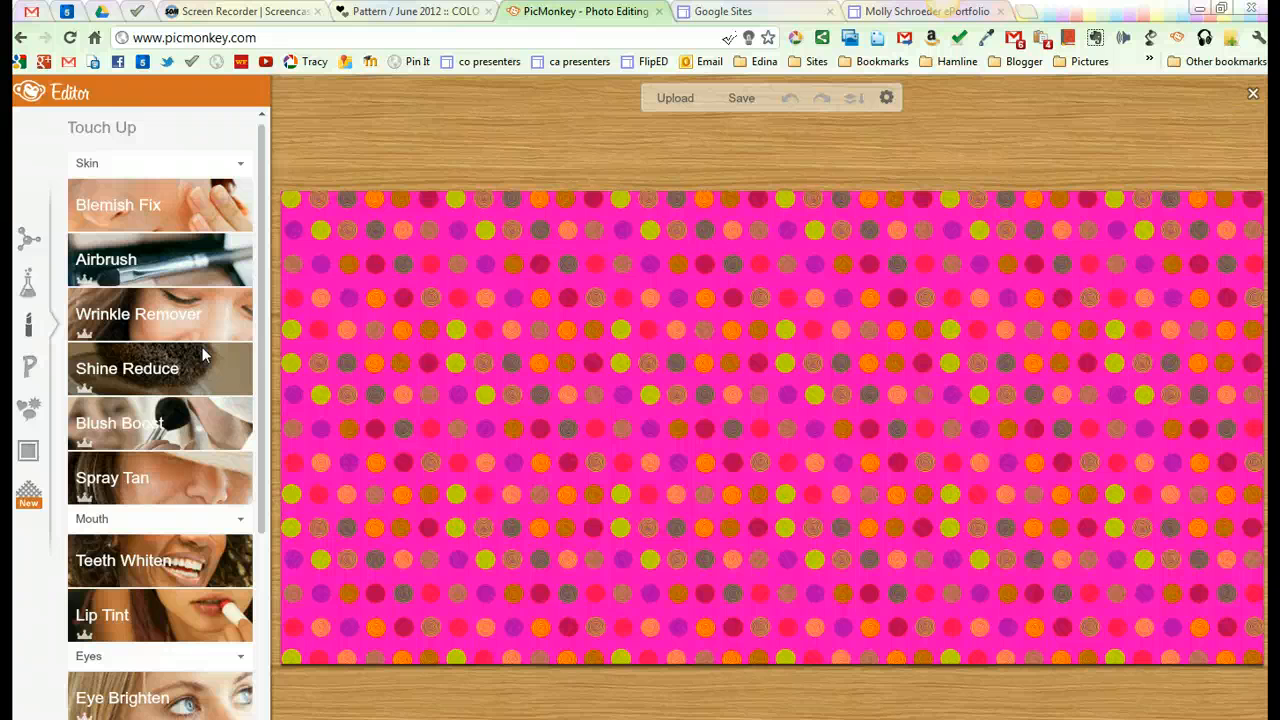
Step: Add a text title with the owner's first name in the possessive followed by "ePortfolio", placed near the middle of the pattern
{"action": "left_click", "coordinate": [31, 370]}
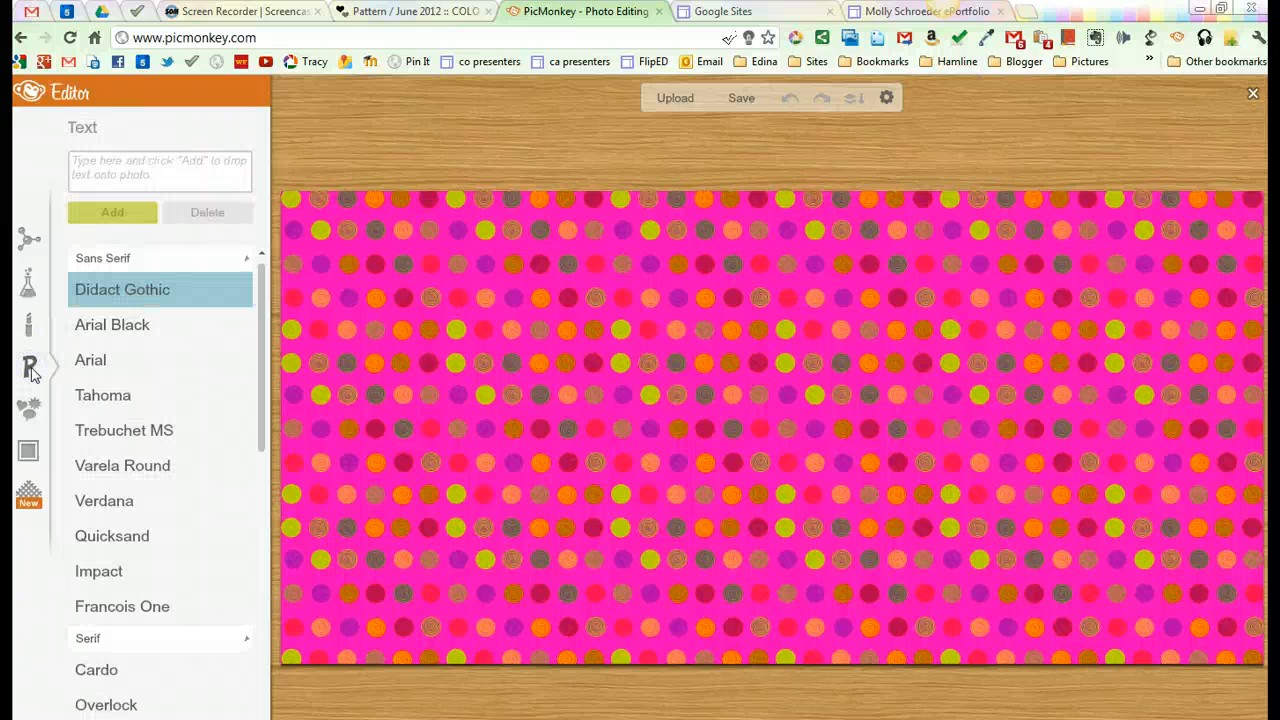
{"action": "left_click", "coordinate": [139, 172]}
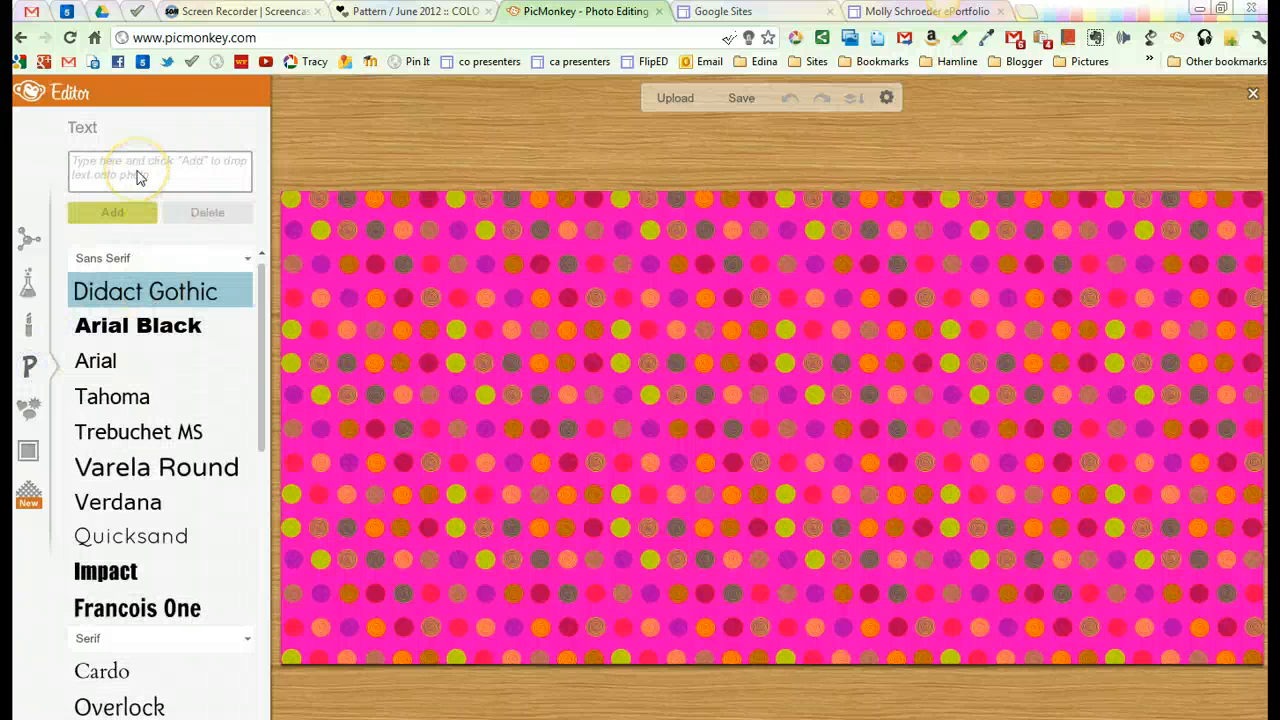
{"action": "left_click", "coordinate": [138, 175]}
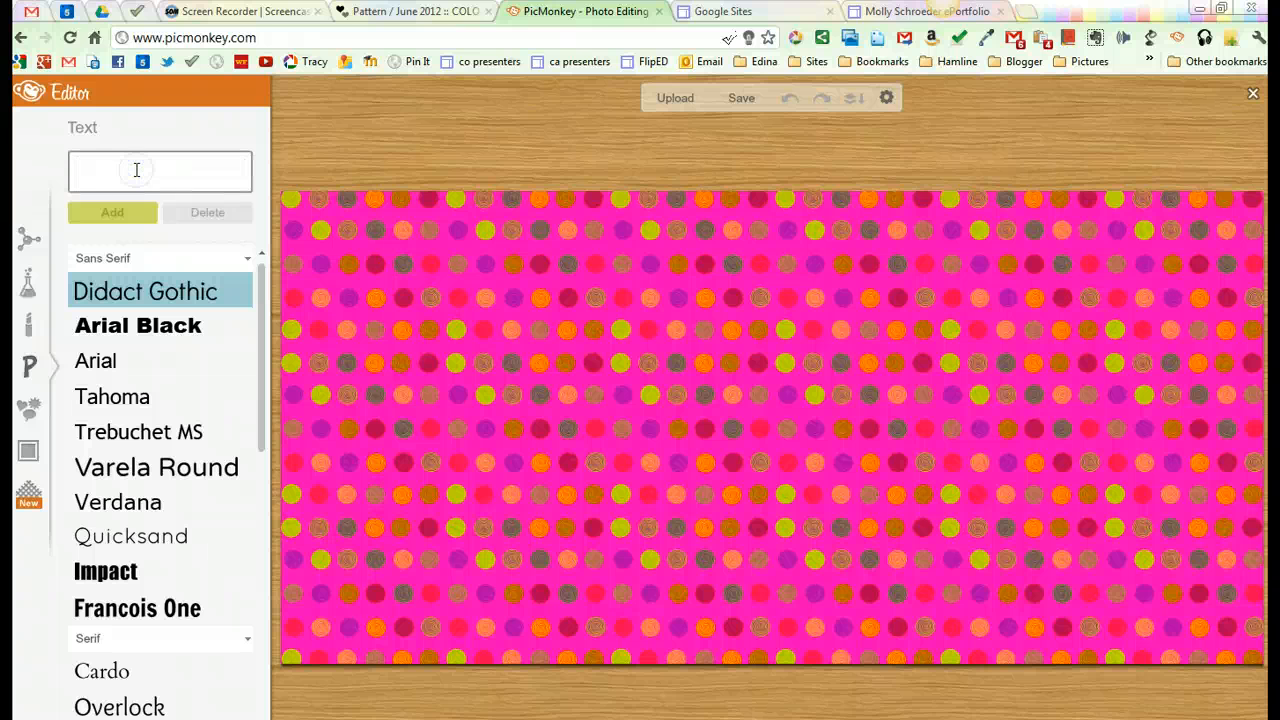
{"action": "type", "text": "Molly's ePortfoli"}
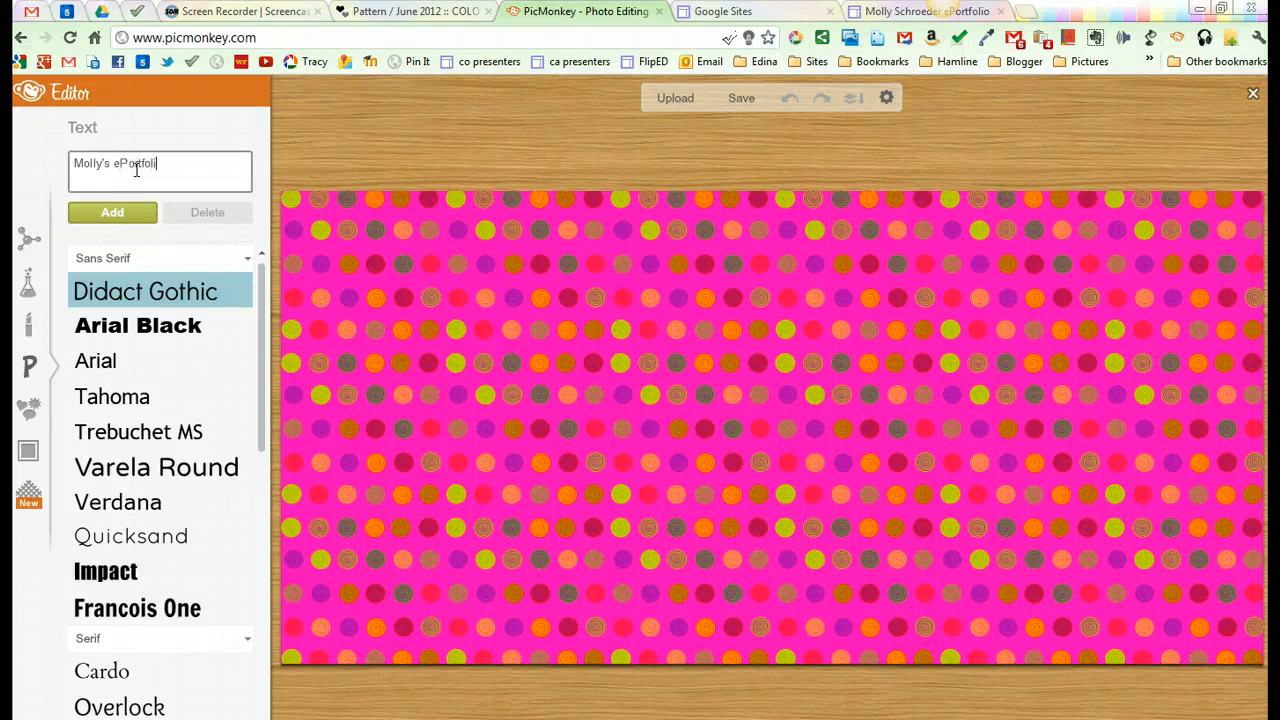
{"action": "type", "text": "o"}
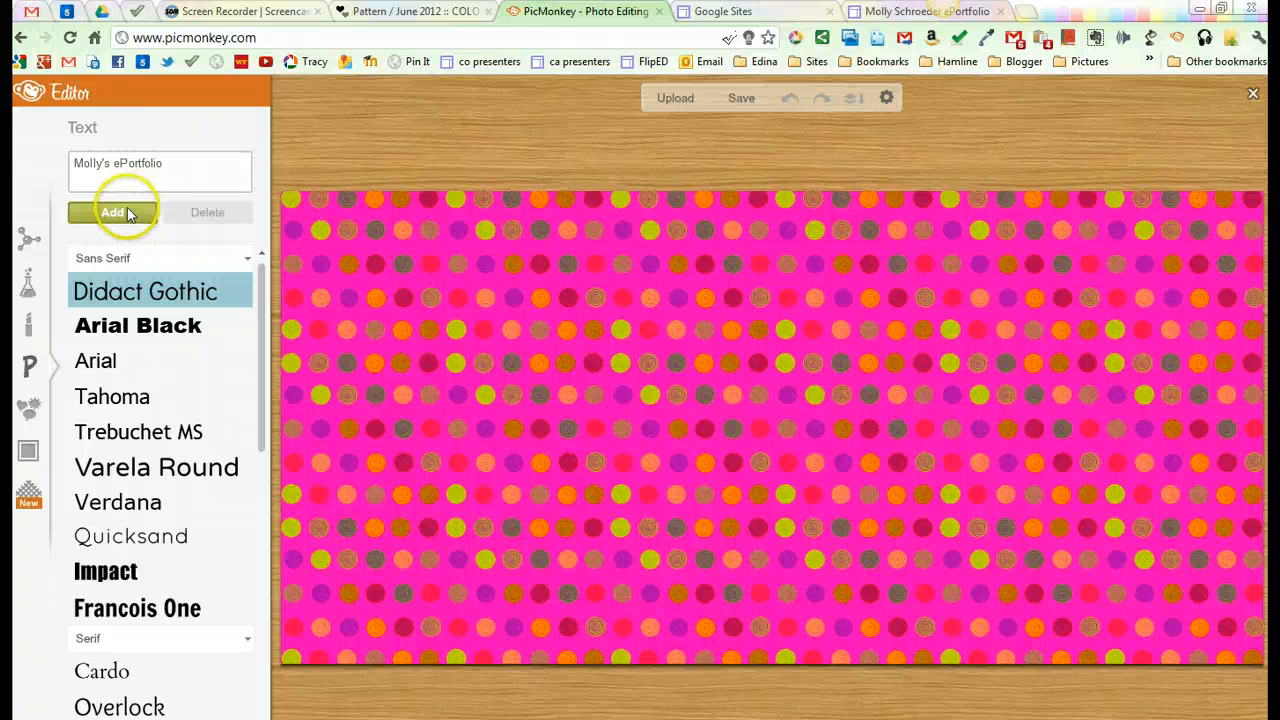
{"action": "left_click", "coordinate": [127, 211]}
{"action": "left_click_drag", "start_coordinate": [843, 443], "coordinate": [702, 373]}
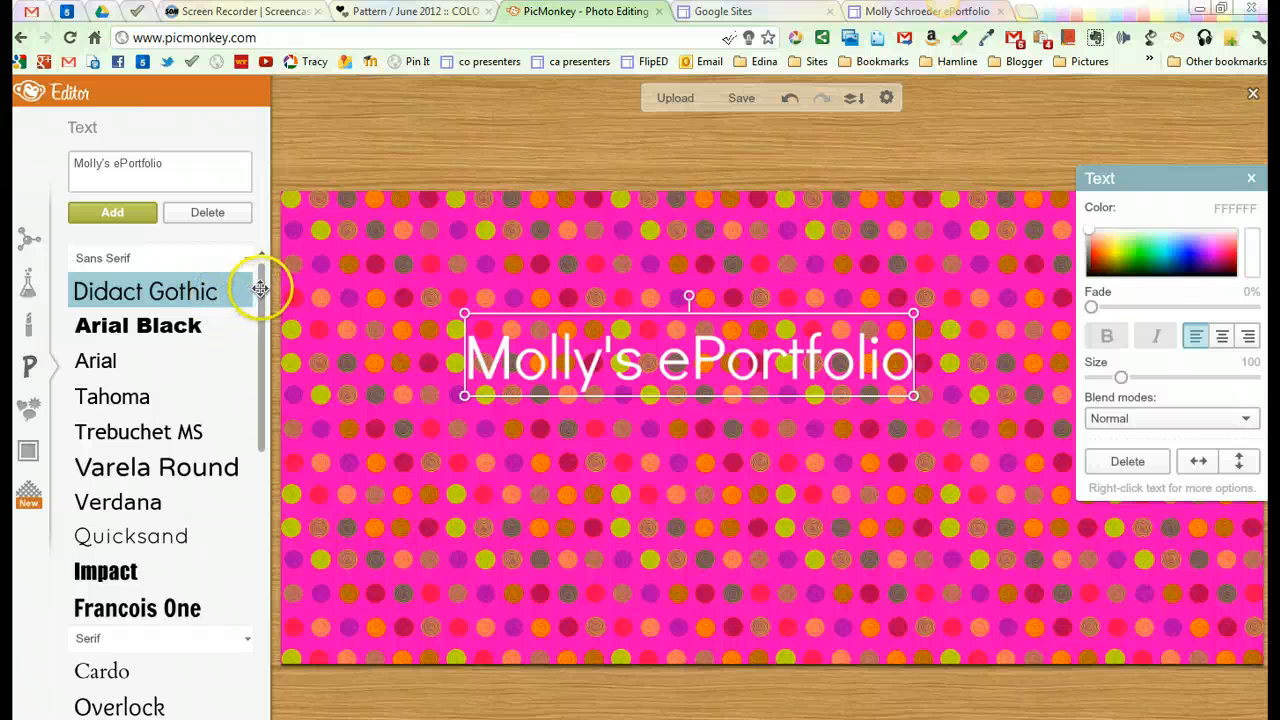
Step: Set the title's font to Chelsea Market and move the title slightly closer to the center of the pattern
{"action": "left_click_drag", "start_coordinate": [263, 286], "coordinate": [265, 440]}
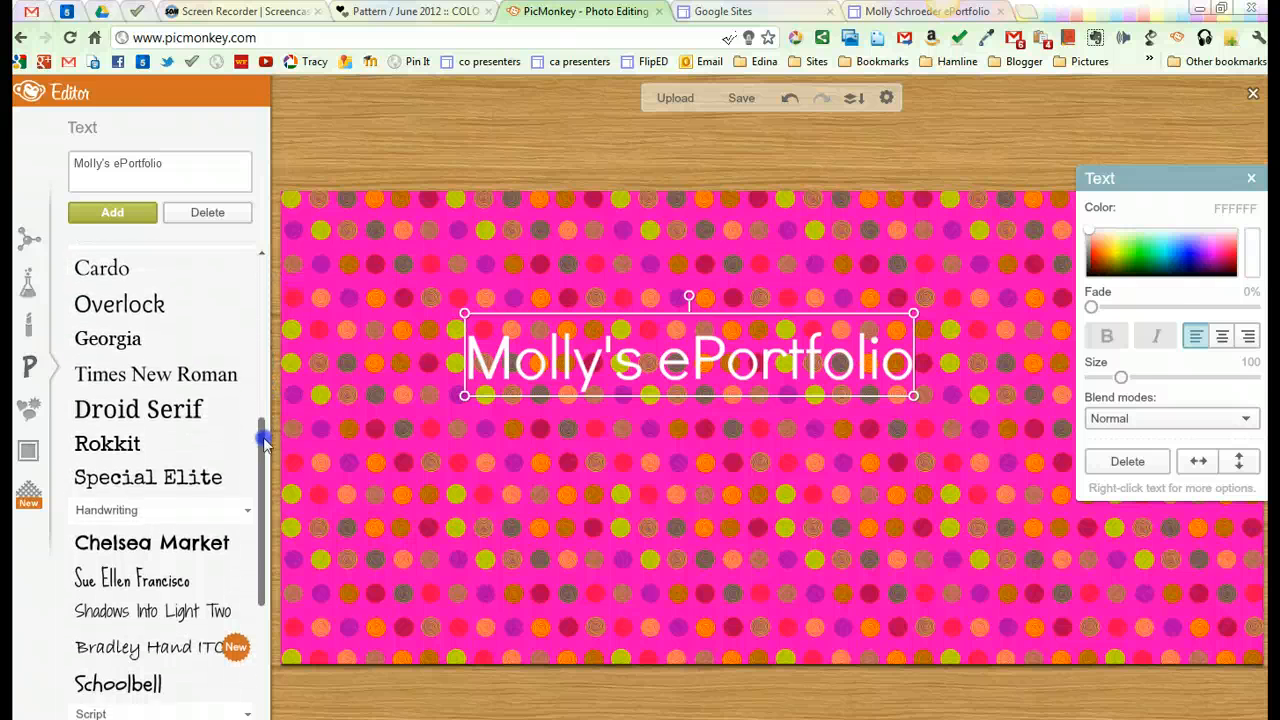
{"action": "left_click", "coordinate": [148, 455]}
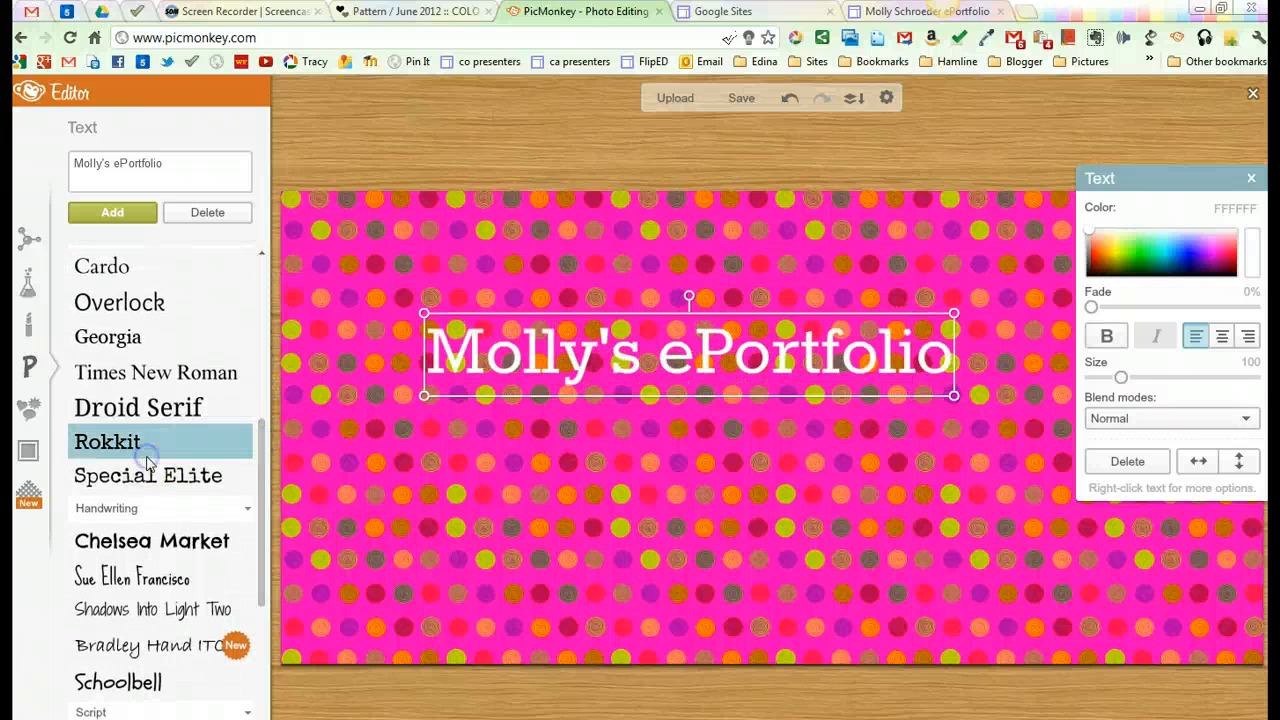
{"action": "left_click", "coordinate": [182, 547]}
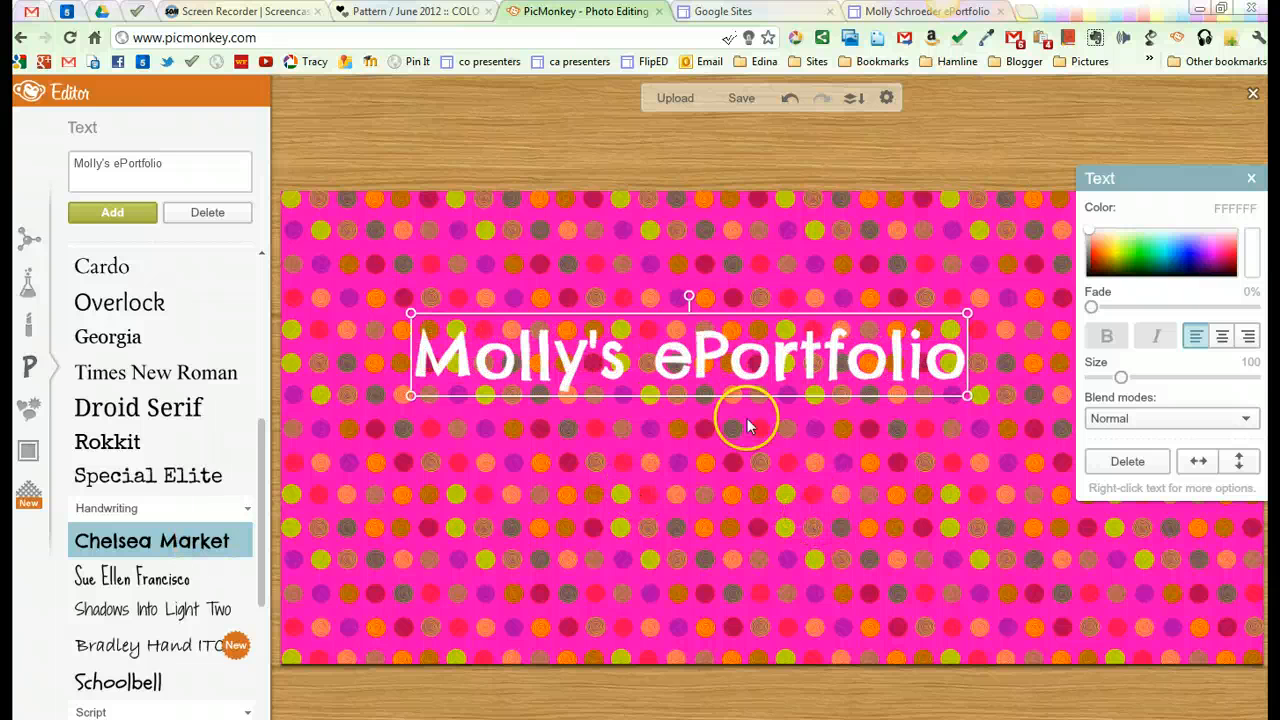
{"action": "mouse_move", "coordinate": [718, 368]}
{"action": "left_mouse_down"}
{"action": "mouse_move", "coordinate": [730, 399]}
{"action": "mouse_move", "coordinate": [758, 364]}
{"action": "mouse_move", "coordinate": [740, 375]}
{"action": "left_mouse_up"}
{"action": "left_click", "coordinate": [926, 498]}
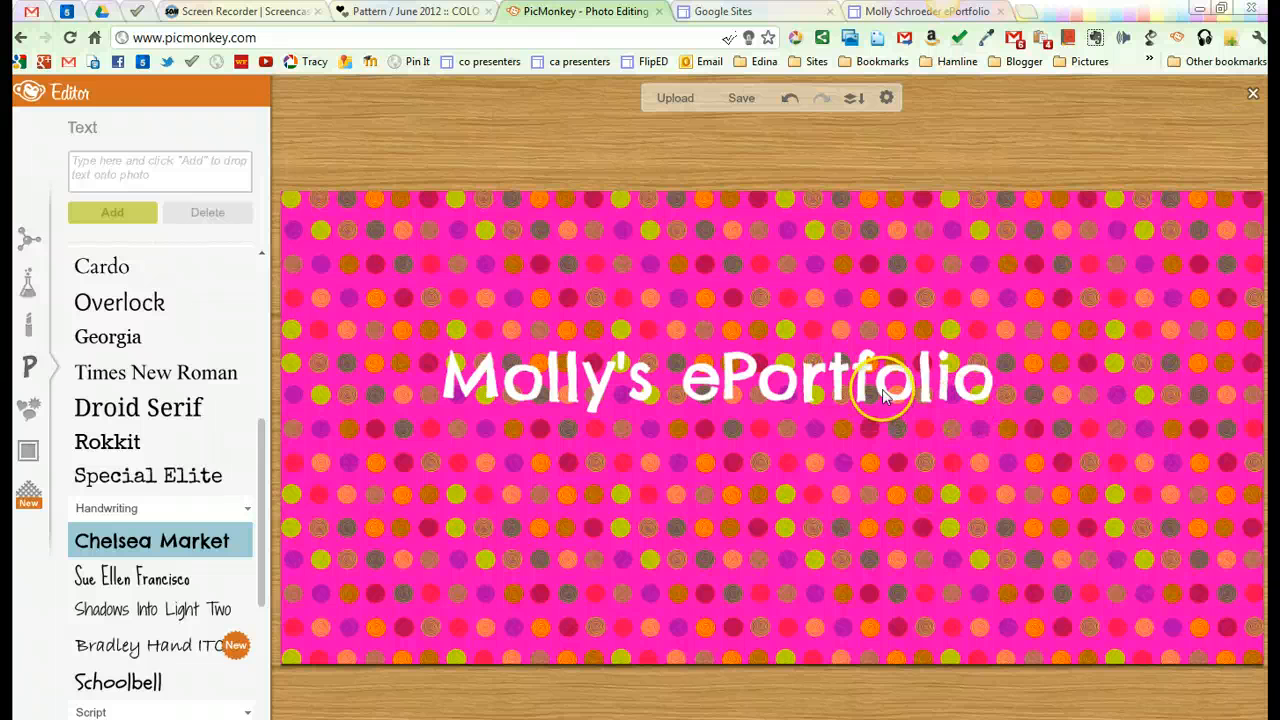
{"action": "left_click", "coordinate": [810, 390]}
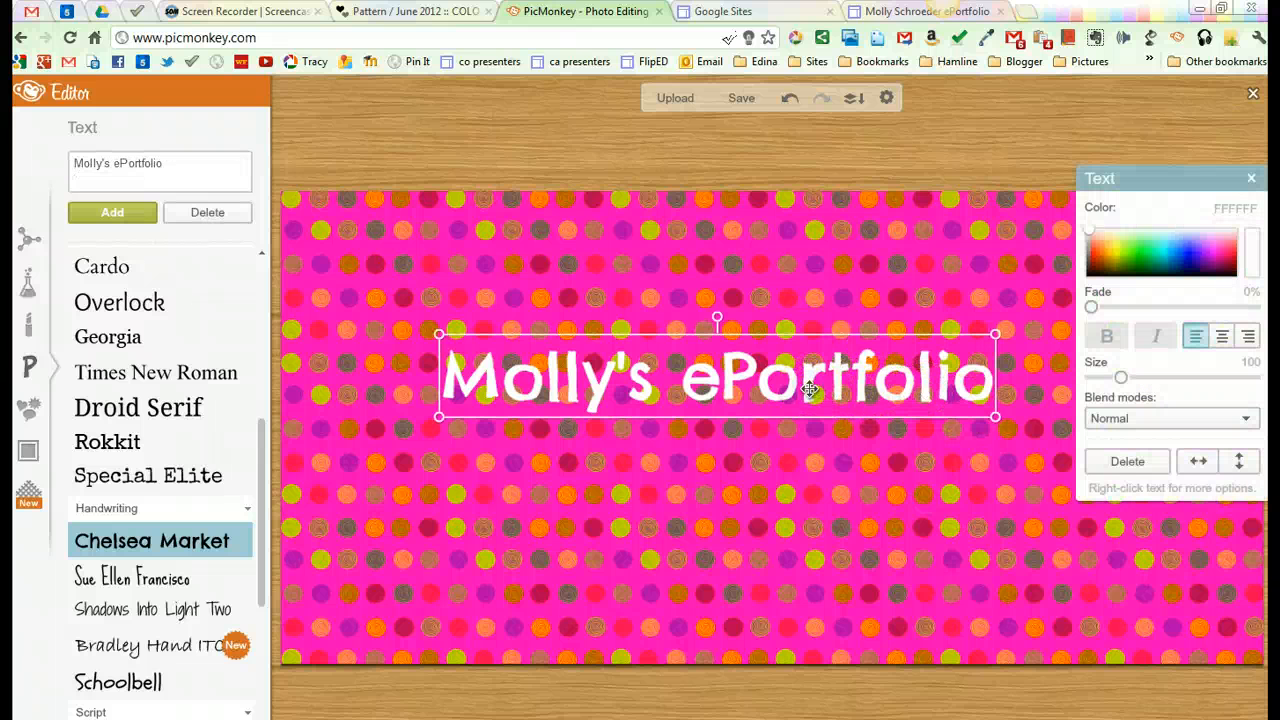
Step: Add a rounded rectangle geometric overlay and stretch it to cover the whole title
{"action": "left_click", "coordinate": [25, 418]}
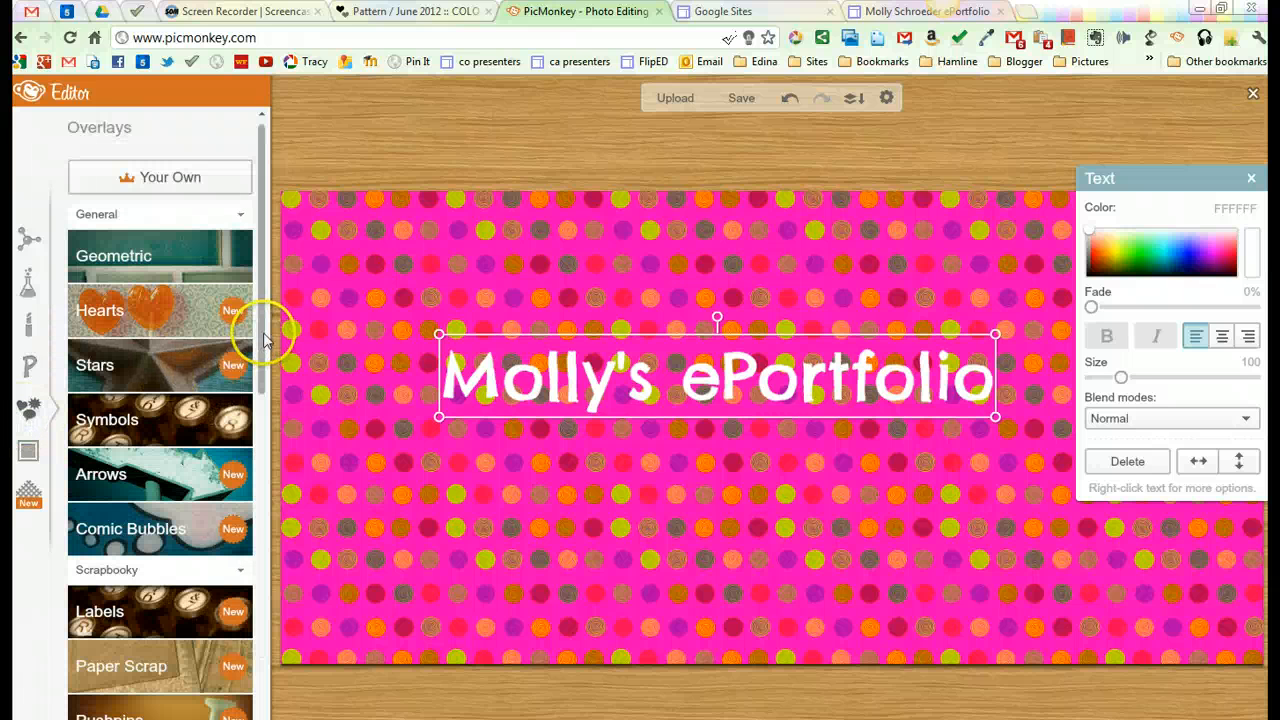
{"action": "left_click", "coordinate": [193, 250]}
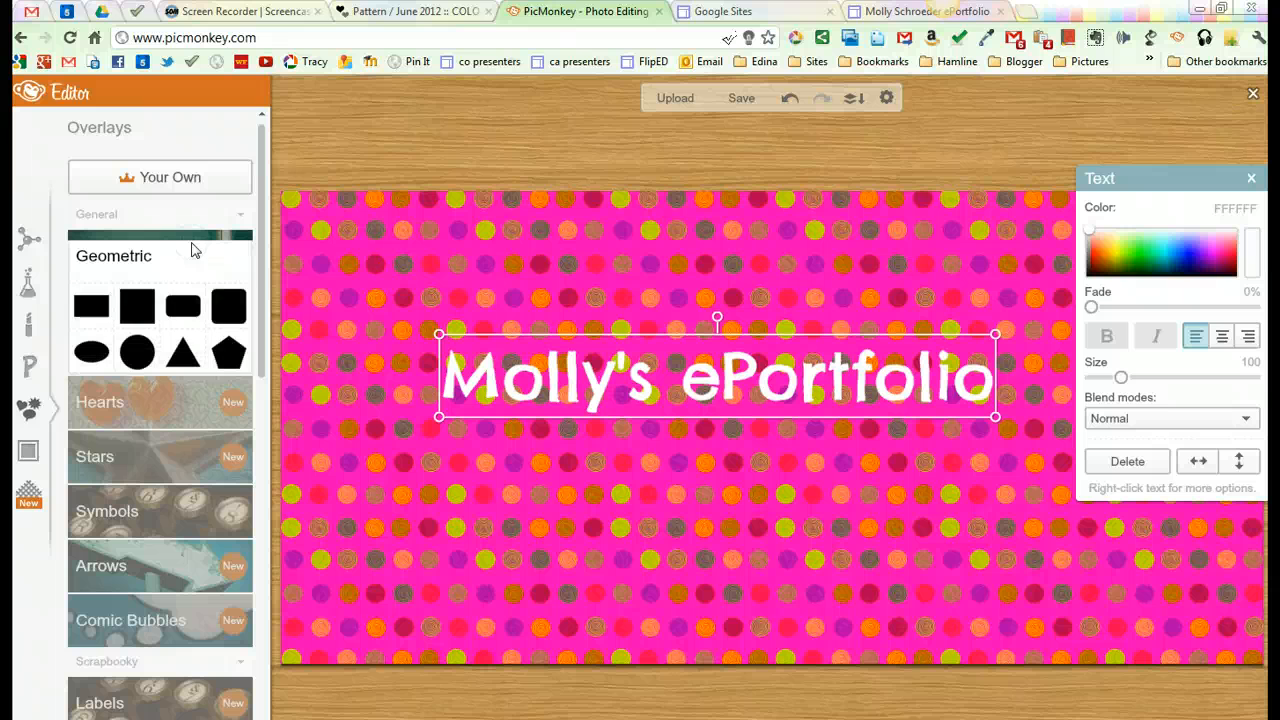
{"action": "left_click", "coordinate": [181, 306]}
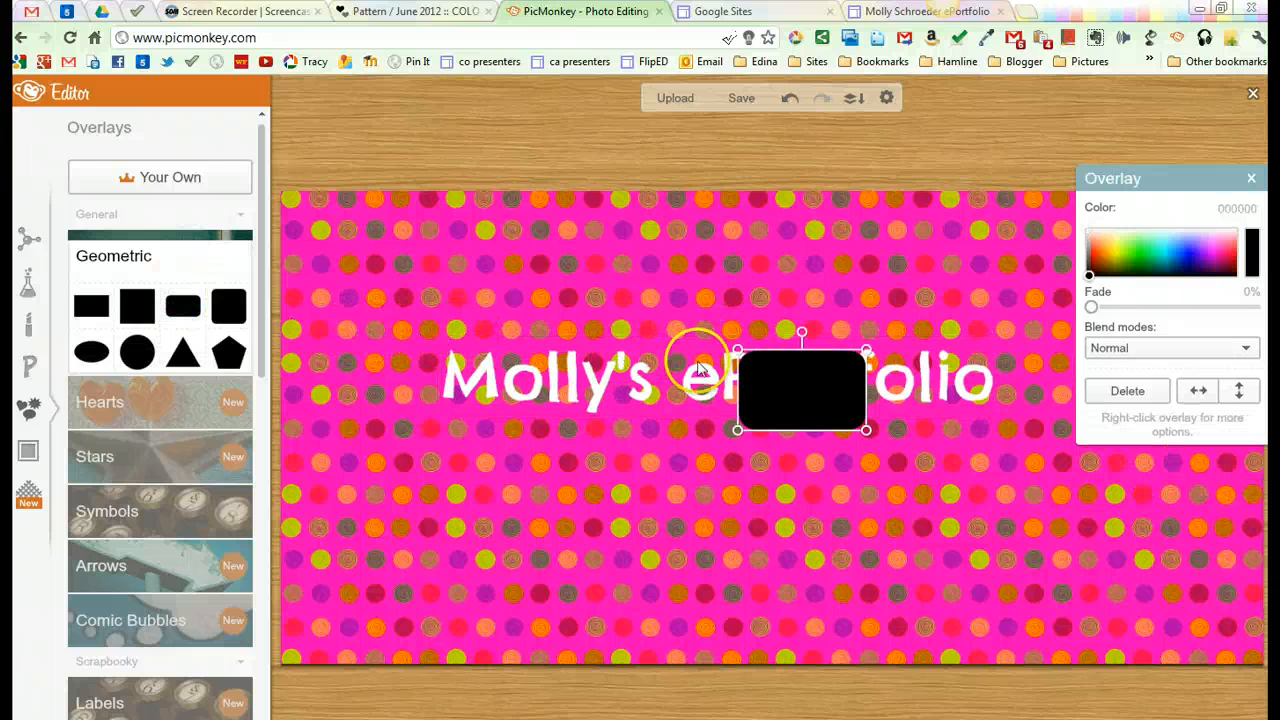
{"action": "left_click_drag", "start_coordinate": [738, 350], "coordinate": [403, 329]}
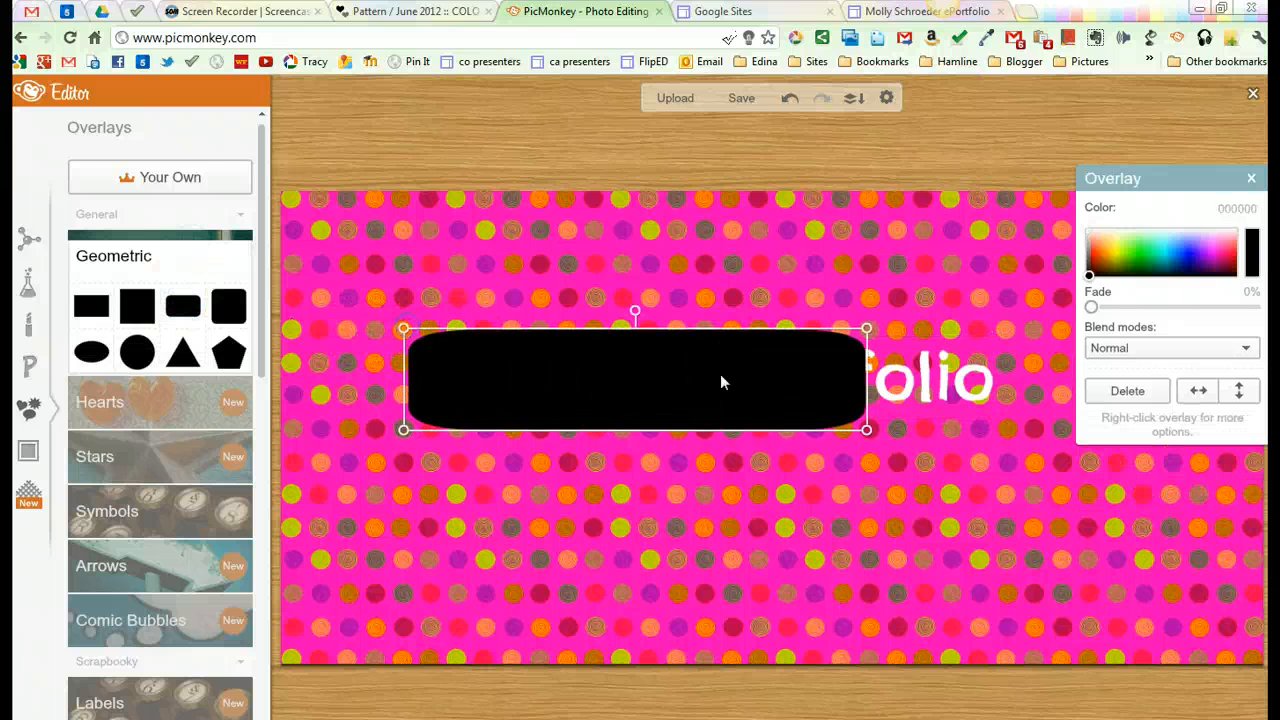
{"action": "left_click_drag", "start_coordinate": [872, 431], "coordinate": [1033, 443]}
Step: Send the rounded rectangle to the back behind the title and nudge it slightly up
{"action": "right_click", "coordinate": [966, 406]}
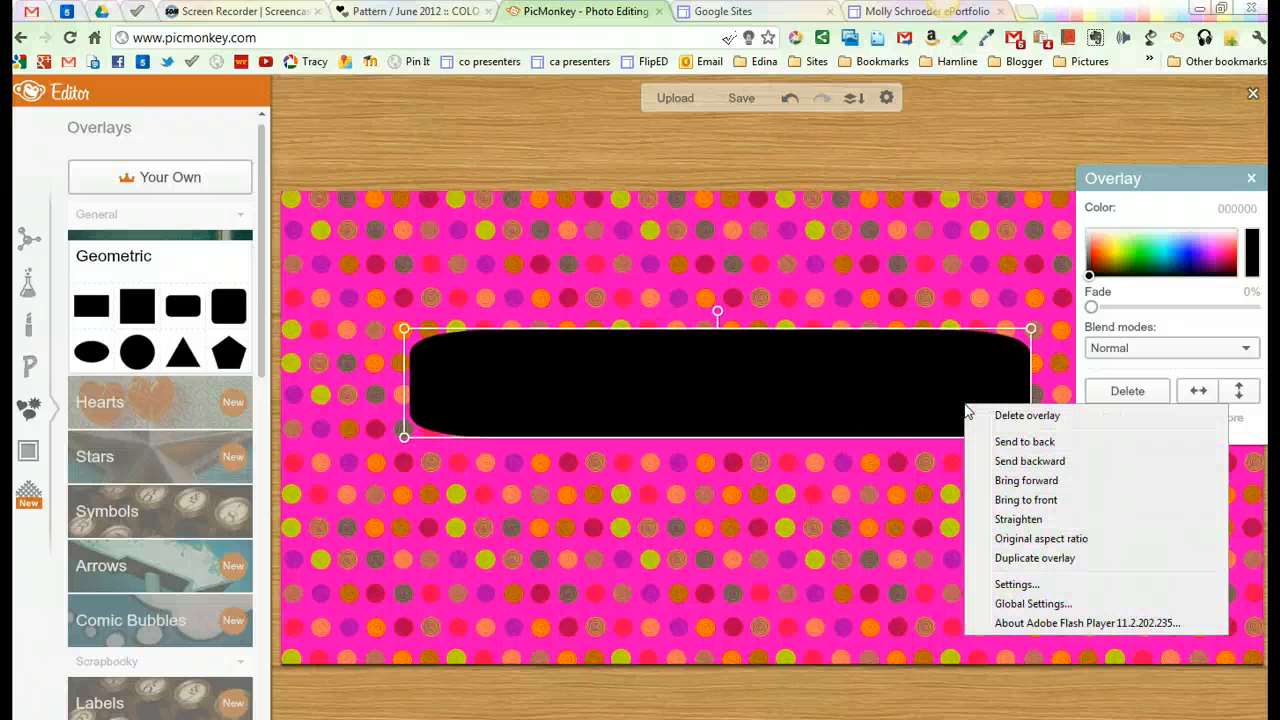
{"action": "left_click", "coordinate": [1000, 441]}
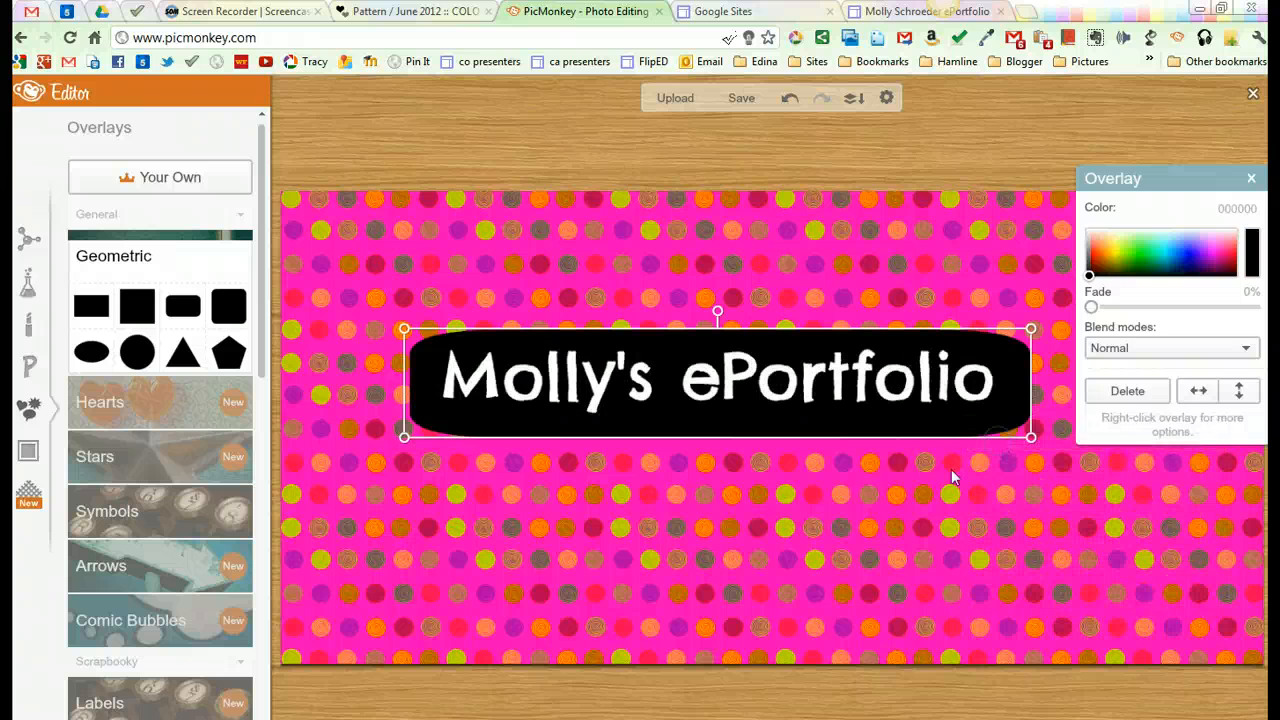
{"action": "left_click", "coordinate": [905, 476]}
{"action": "left_click_drag", "start_coordinate": [909, 424], "coordinate": [914, 421]}
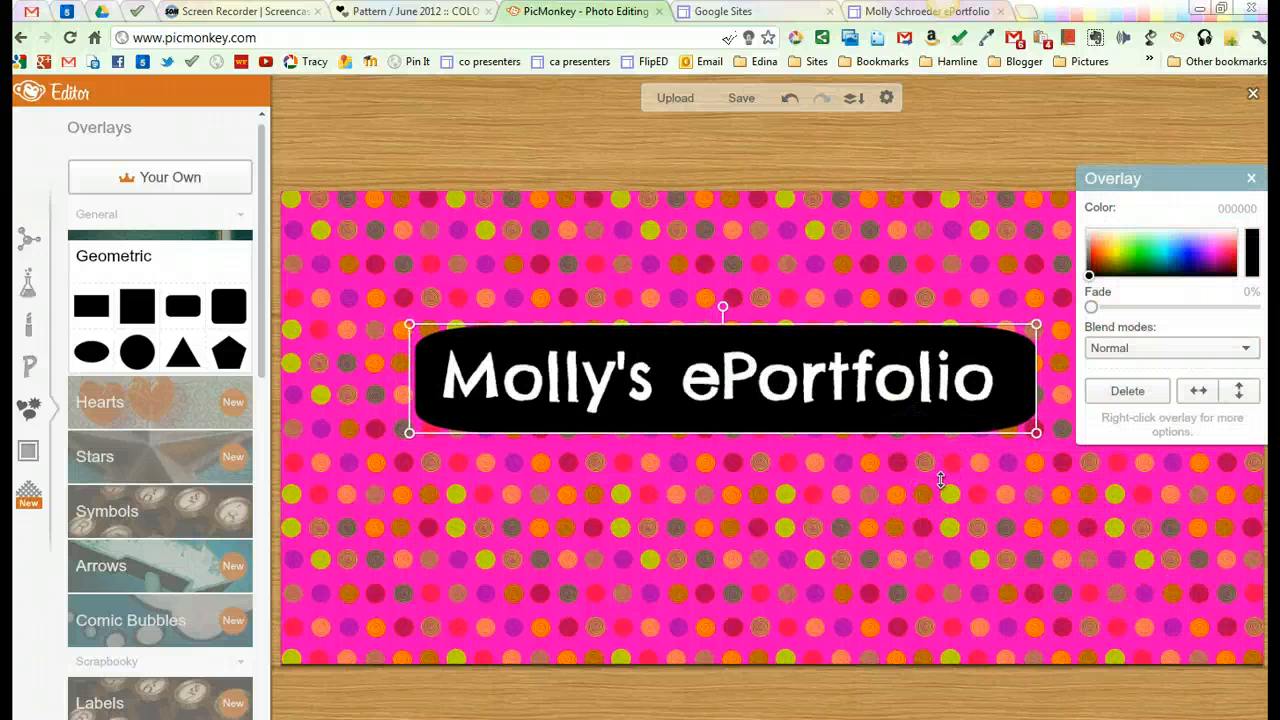
Step: Color the rounded rectangle lime green (C0CE0B) by sampling a green dot in the pattern
{"action": "left_click", "coordinate": [1017, 376]}
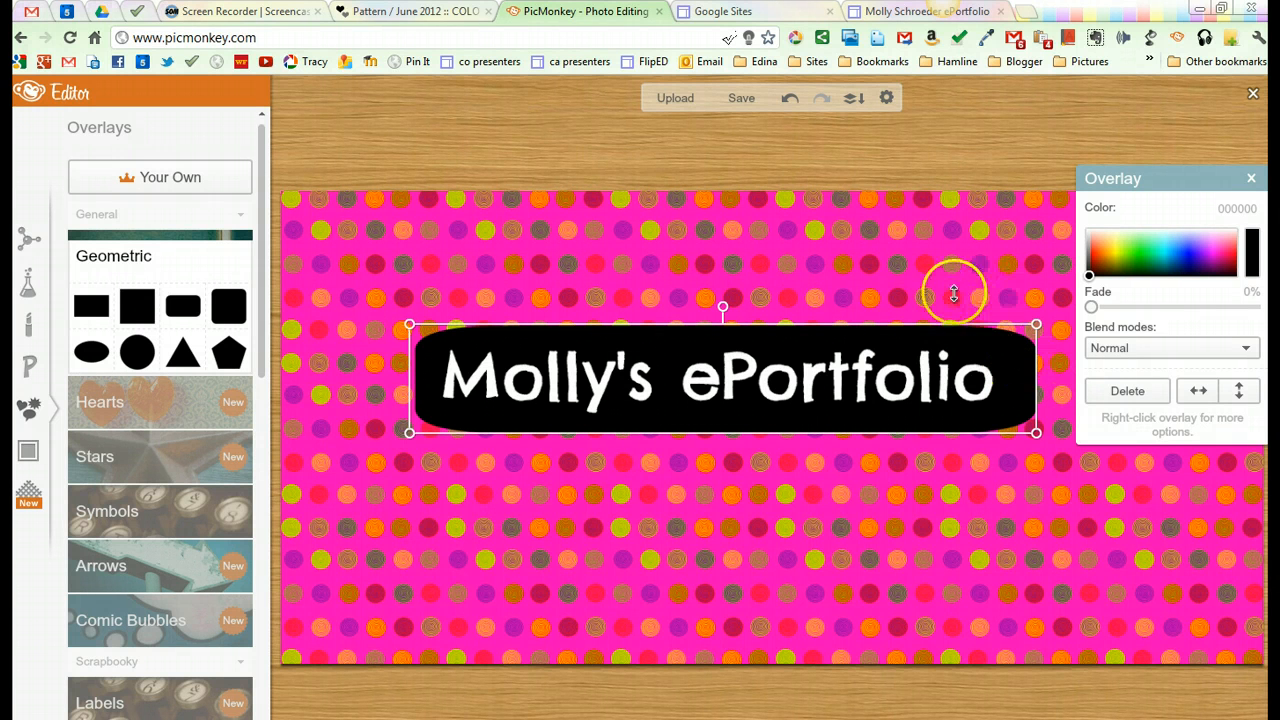
{"action": "left_click", "coordinate": [1253, 257]}
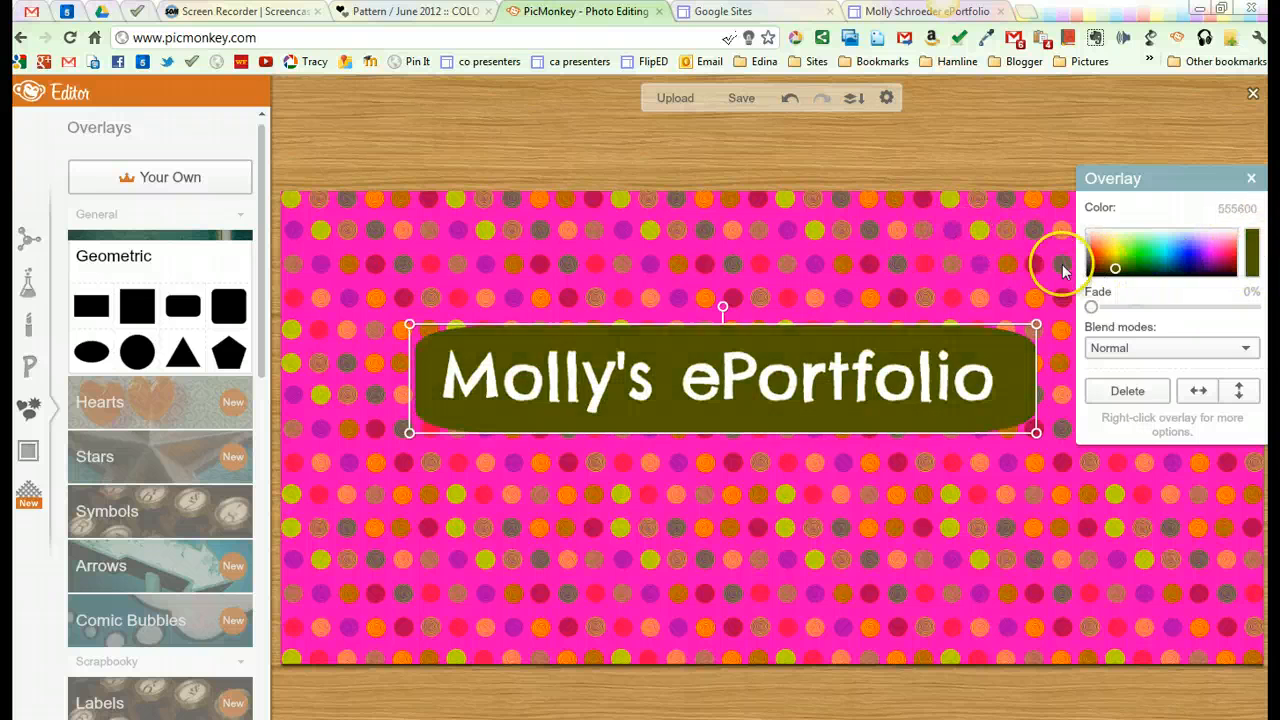
{"action": "left_click", "coordinate": [983, 236]}
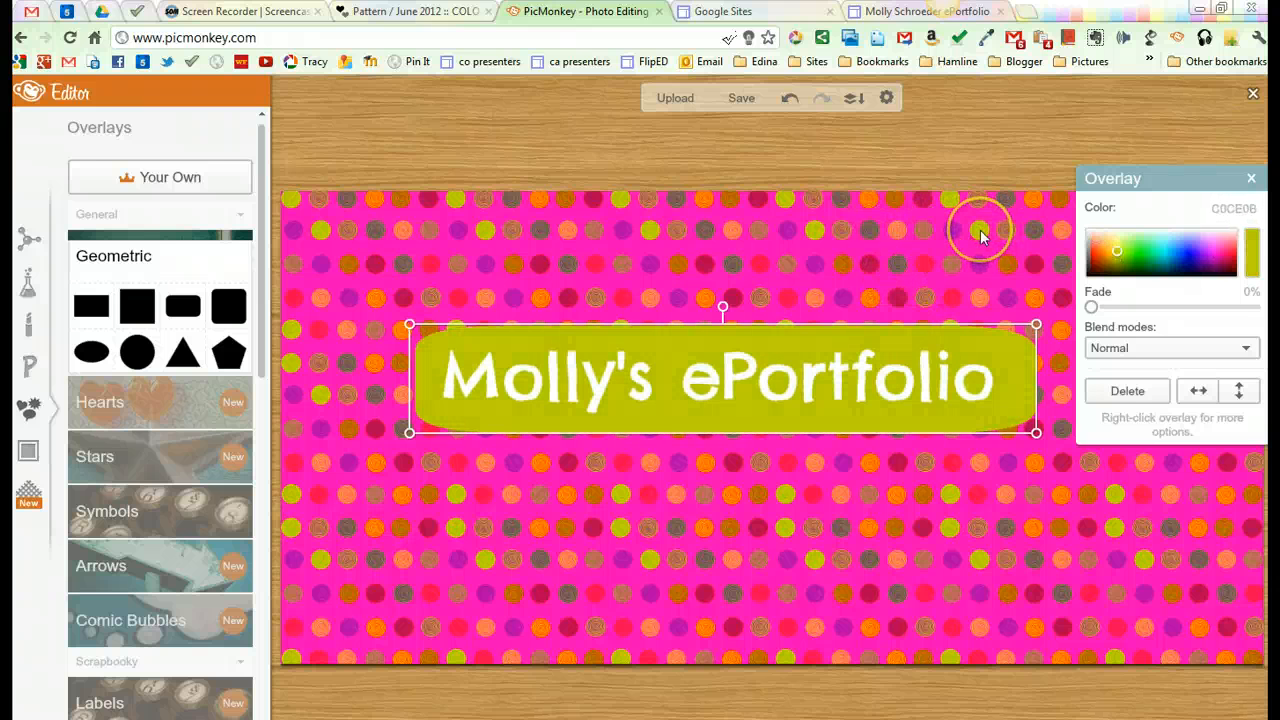
{"action": "left_click", "coordinate": [1015, 508]}
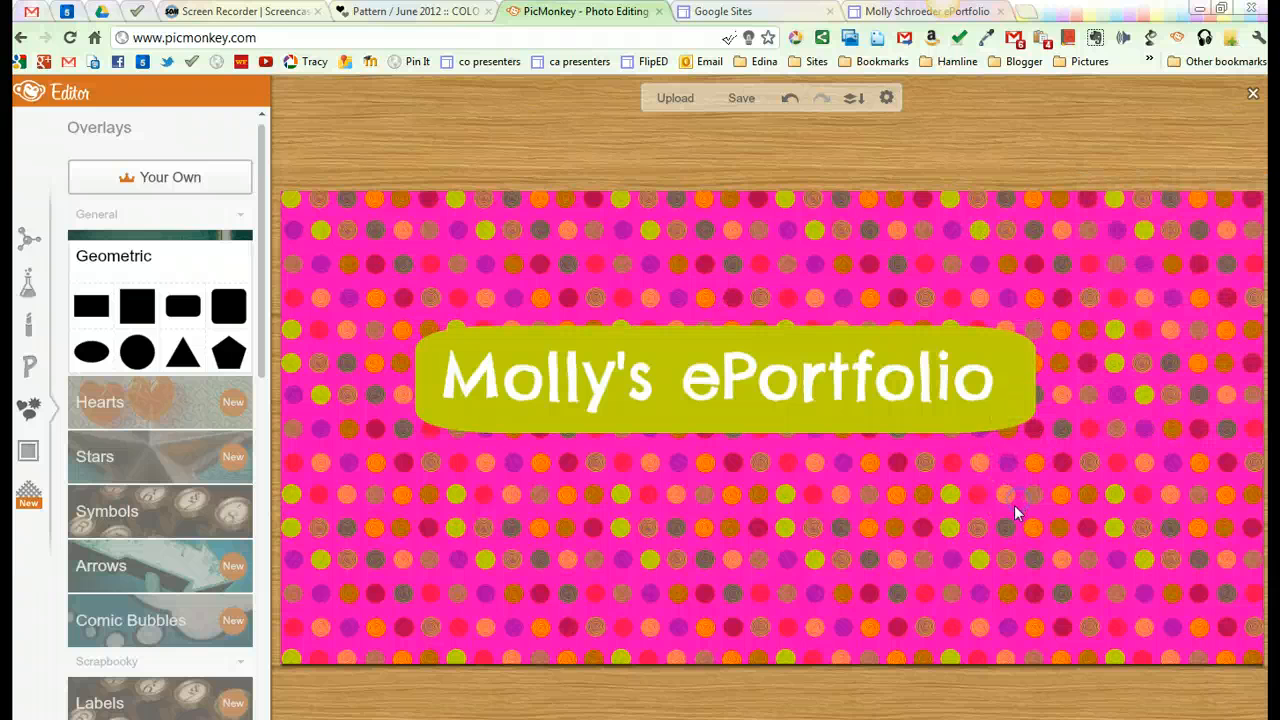
Step: Recolor the title text to the pattern's pink (FF00BB) and center the green rectangle behind it
{"action": "left_click", "coordinate": [870, 385]}
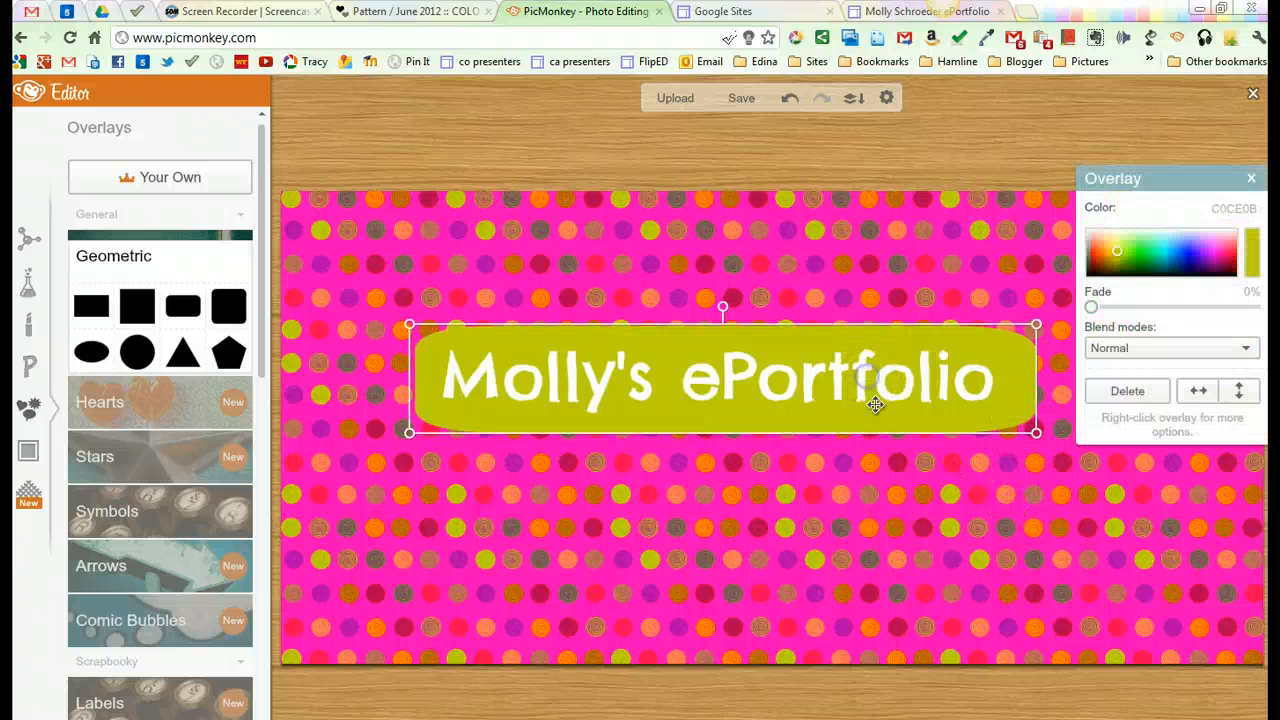
{"action": "left_click_drag", "start_coordinate": [875, 404], "coordinate": [878, 468]}
{"action": "left_click", "coordinate": [857, 360]}
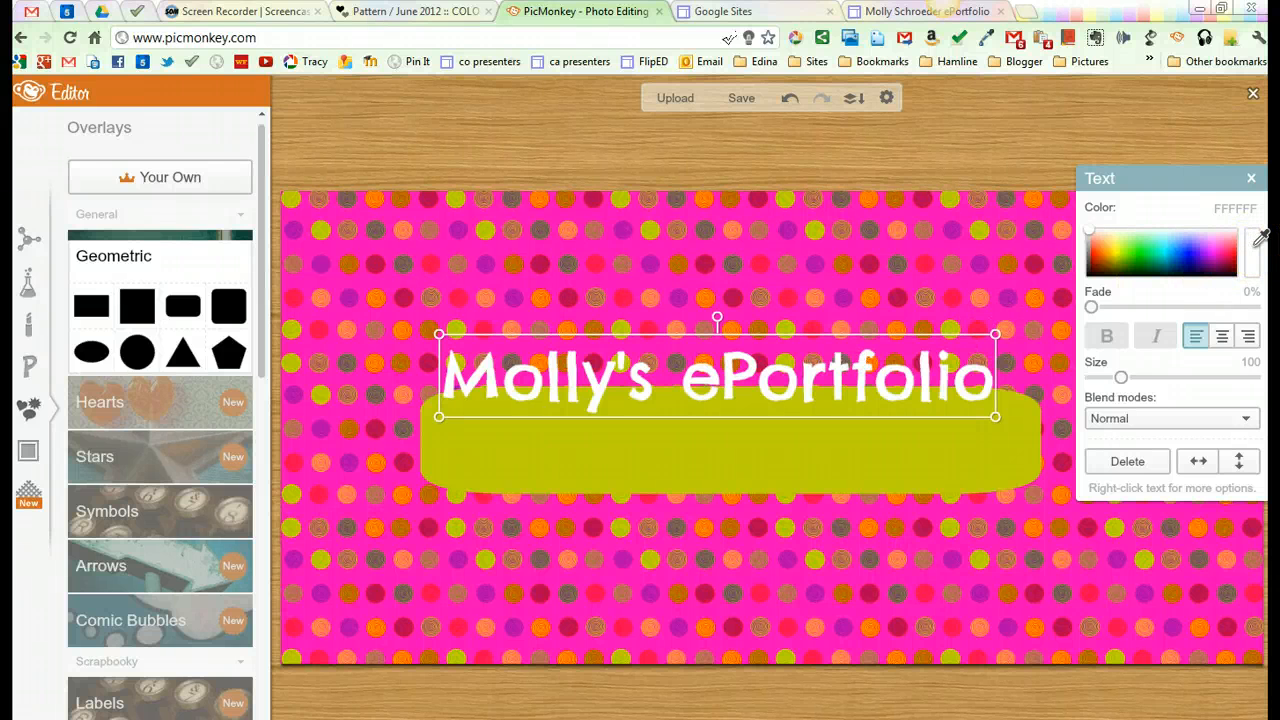
{"action": "left_click", "coordinate": [1030, 241]}
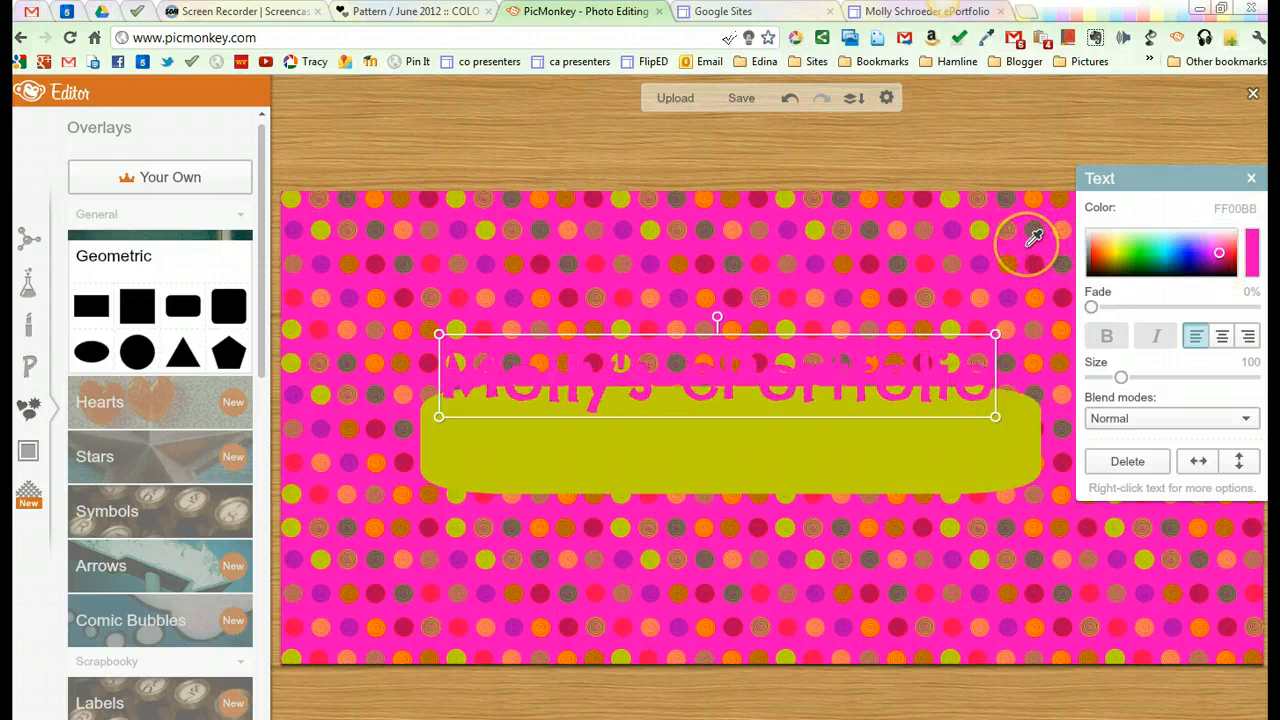
{"action": "left_click_drag", "start_coordinate": [1008, 449], "coordinate": [993, 387]}
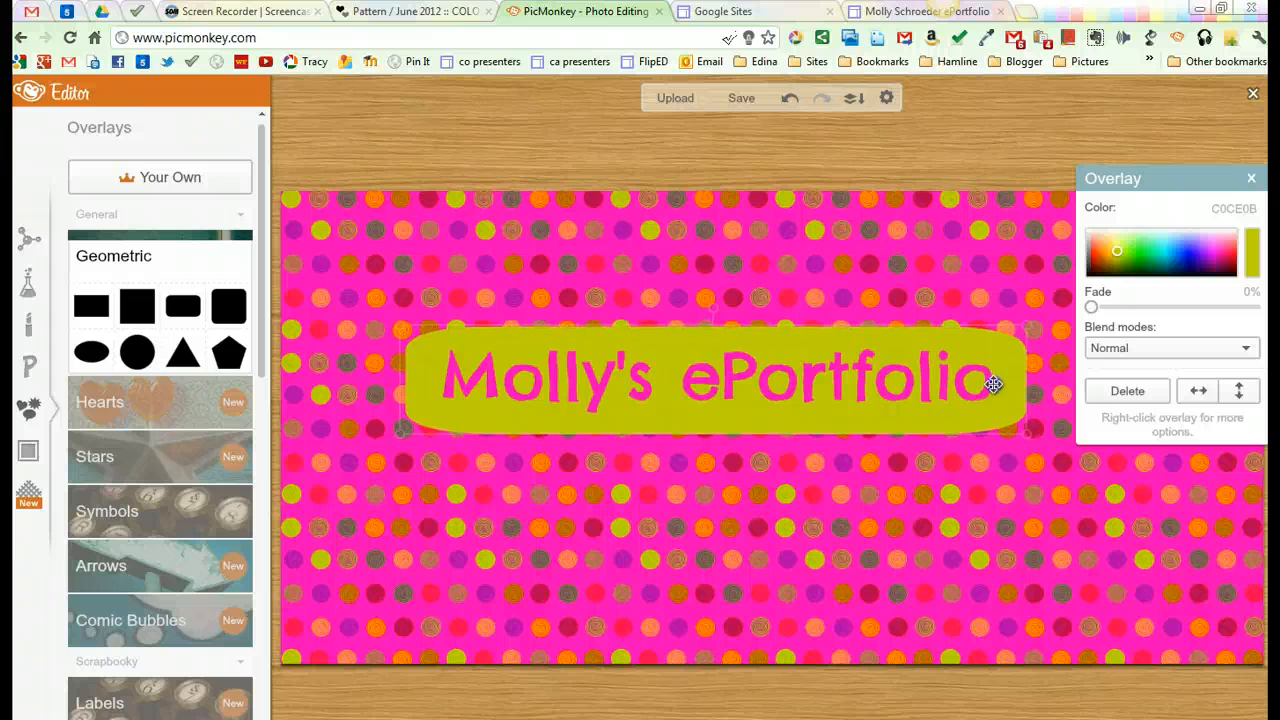
{"action": "left_click", "coordinate": [1110, 487]}
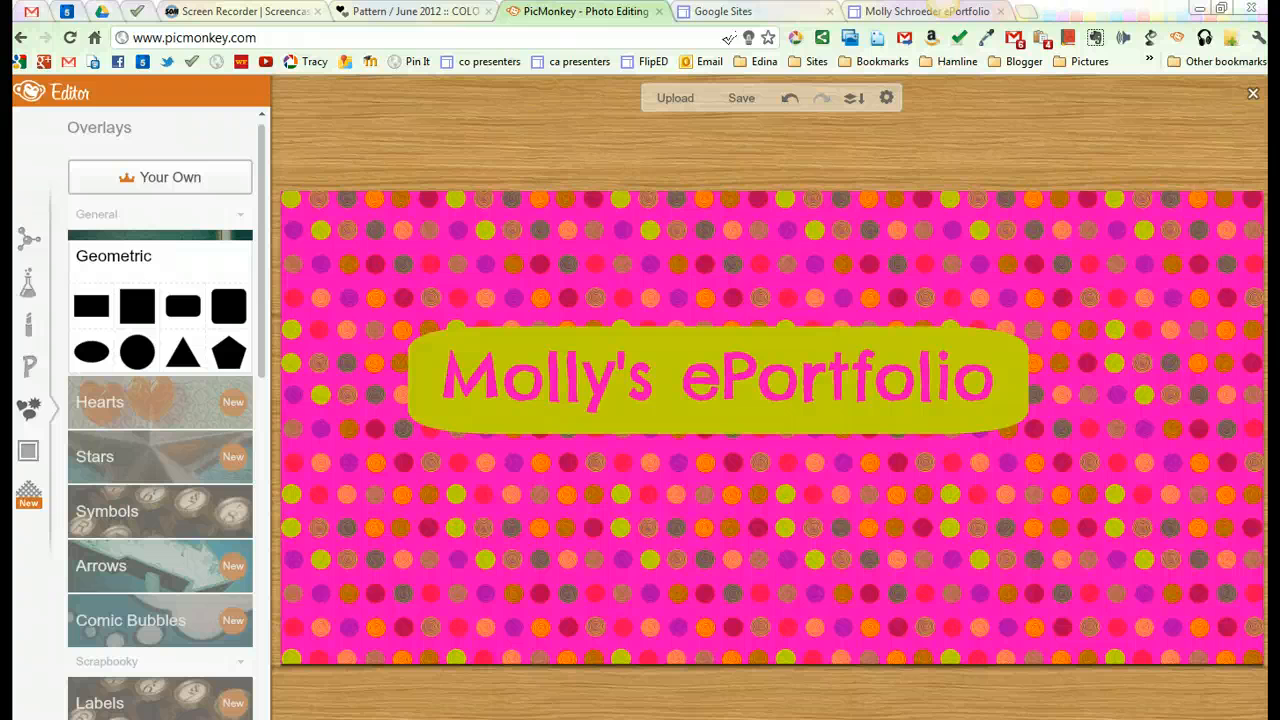
Step: Capture the finished banner with Snagit as a region about 812 x 216 pixels around the green title box
{"action": "right_click", "coordinate": [774, 516]}
{"action": "left_click", "coordinate": [888, 526]}
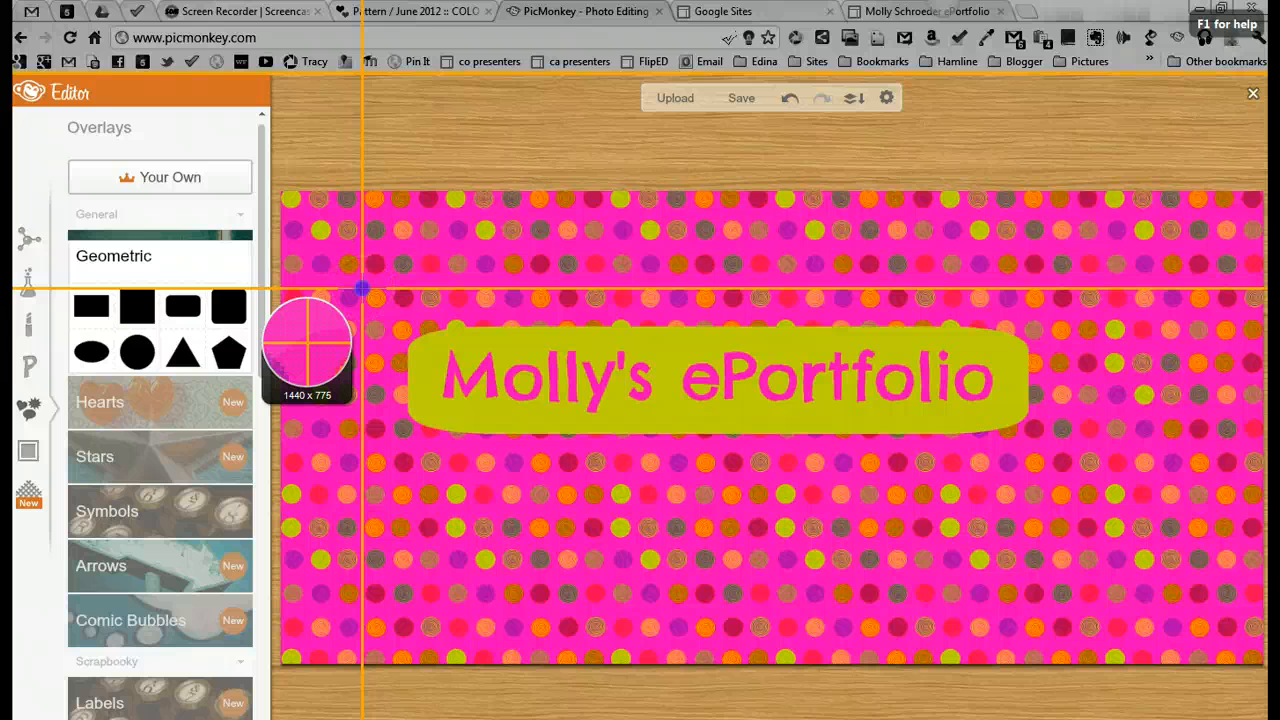
{"action": "left_click_drag", "start_coordinate": [361, 289], "coordinate": [1076, 478]}
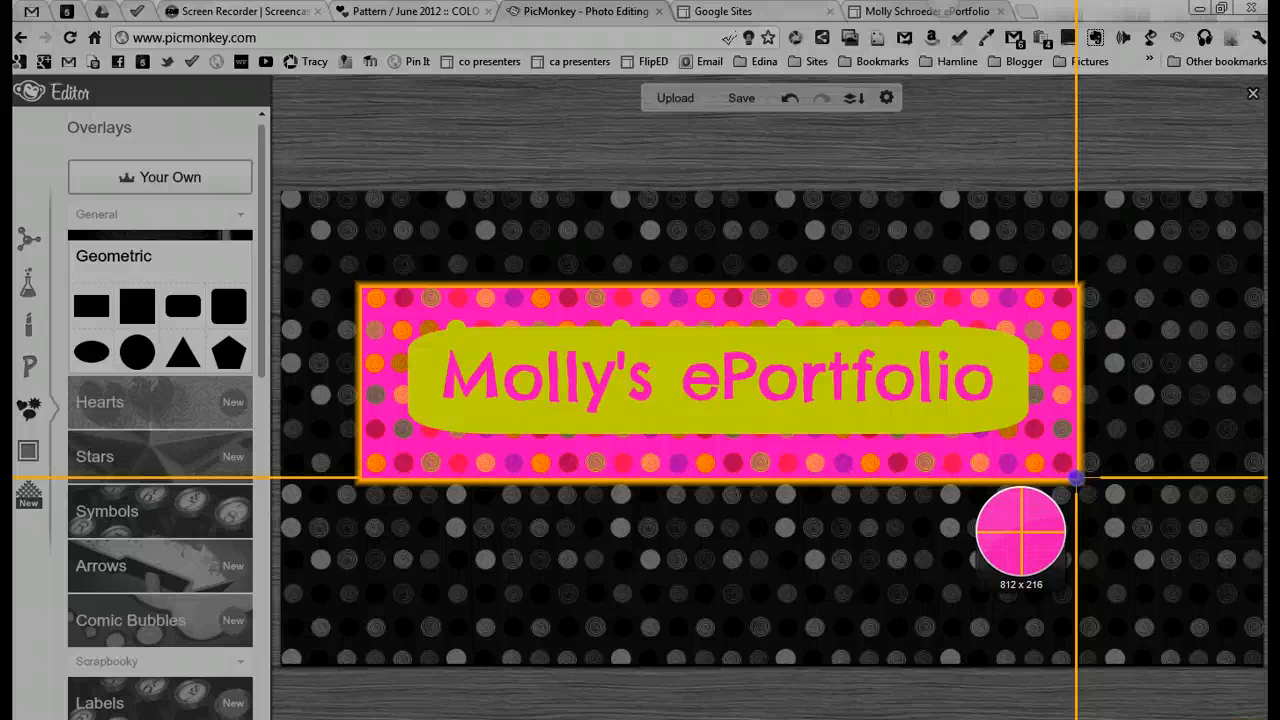
{"action": "left_click_drag", "start_coordinate": [1076, 478], "coordinate": [1076, 477]}
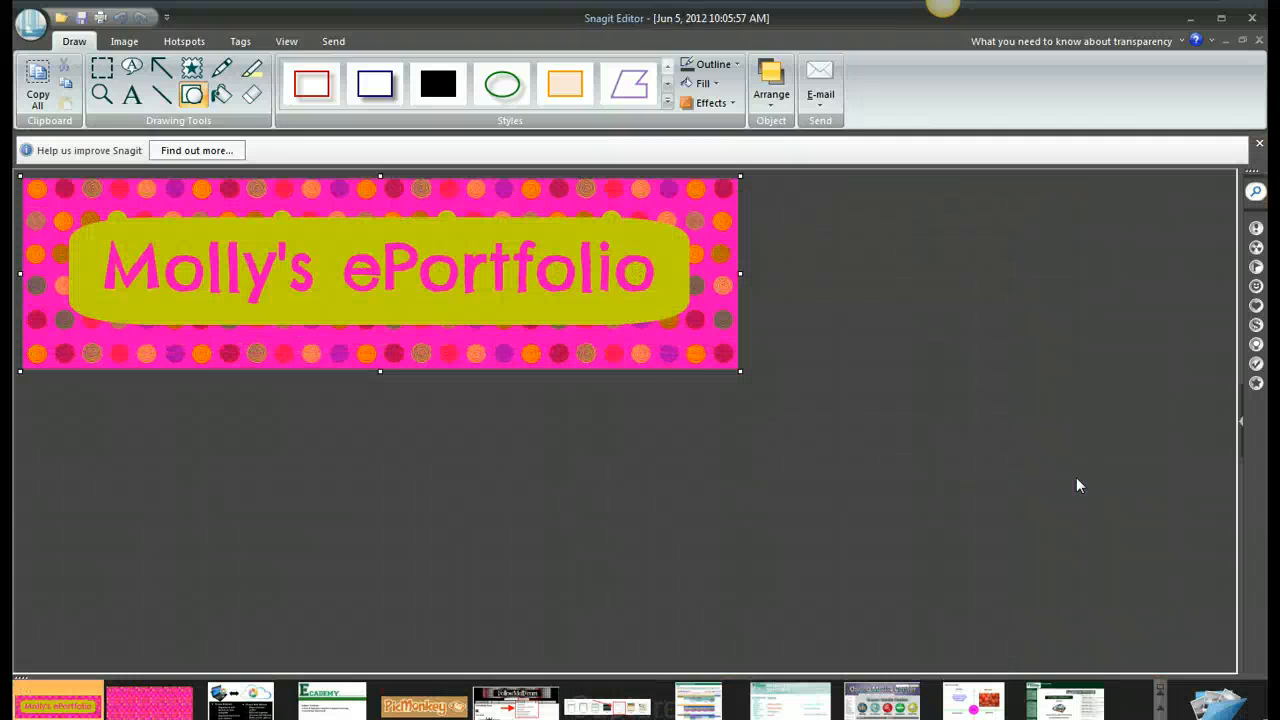
Step: Save the capture to the Desktop as a JPG named with the owner's first name plus "eportfolio", and minimize Snagit Editor
{"action": "left_click", "coordinate": [82, 17]}
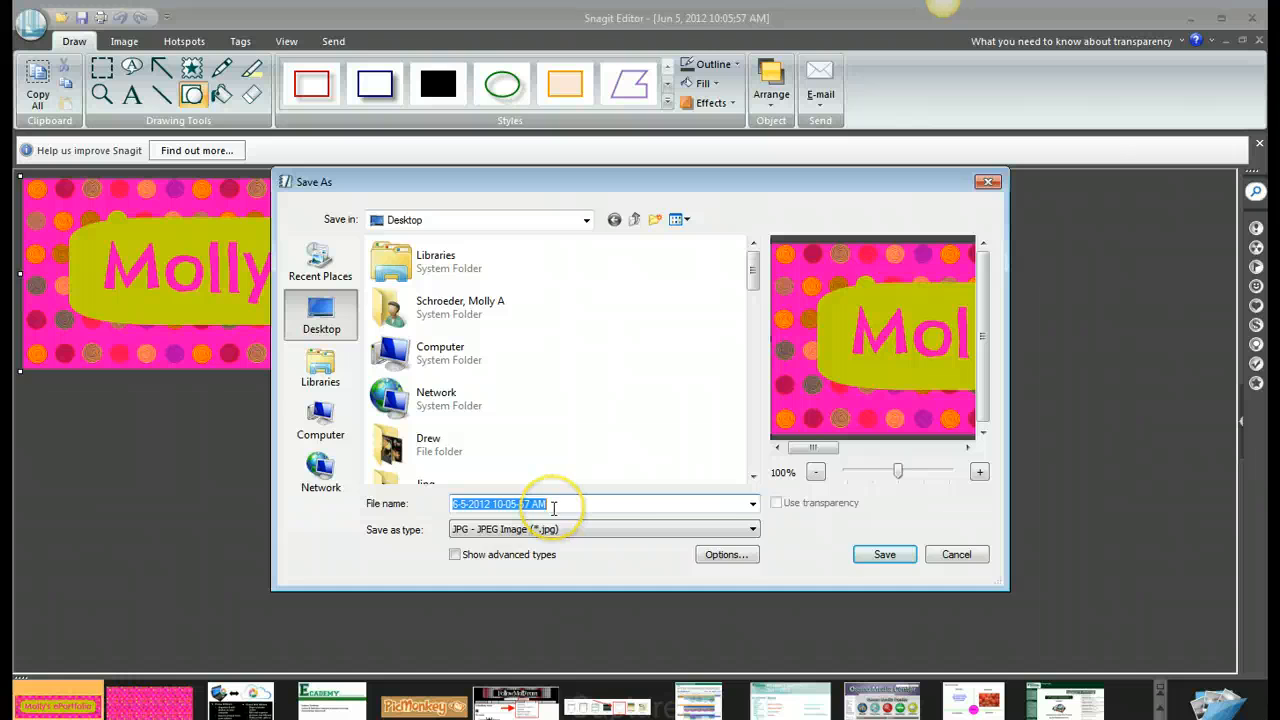
{"action": "type", "text": "molly"}
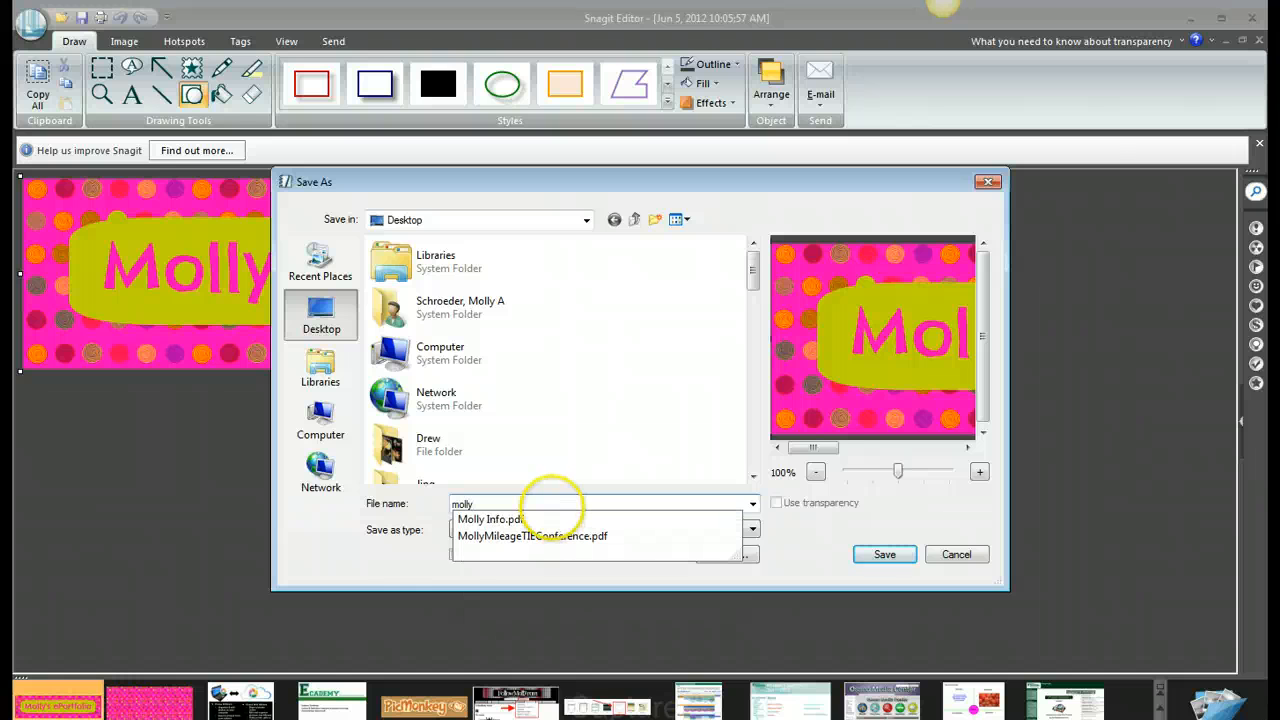
{"action": "type", "text": "eportfolio"}
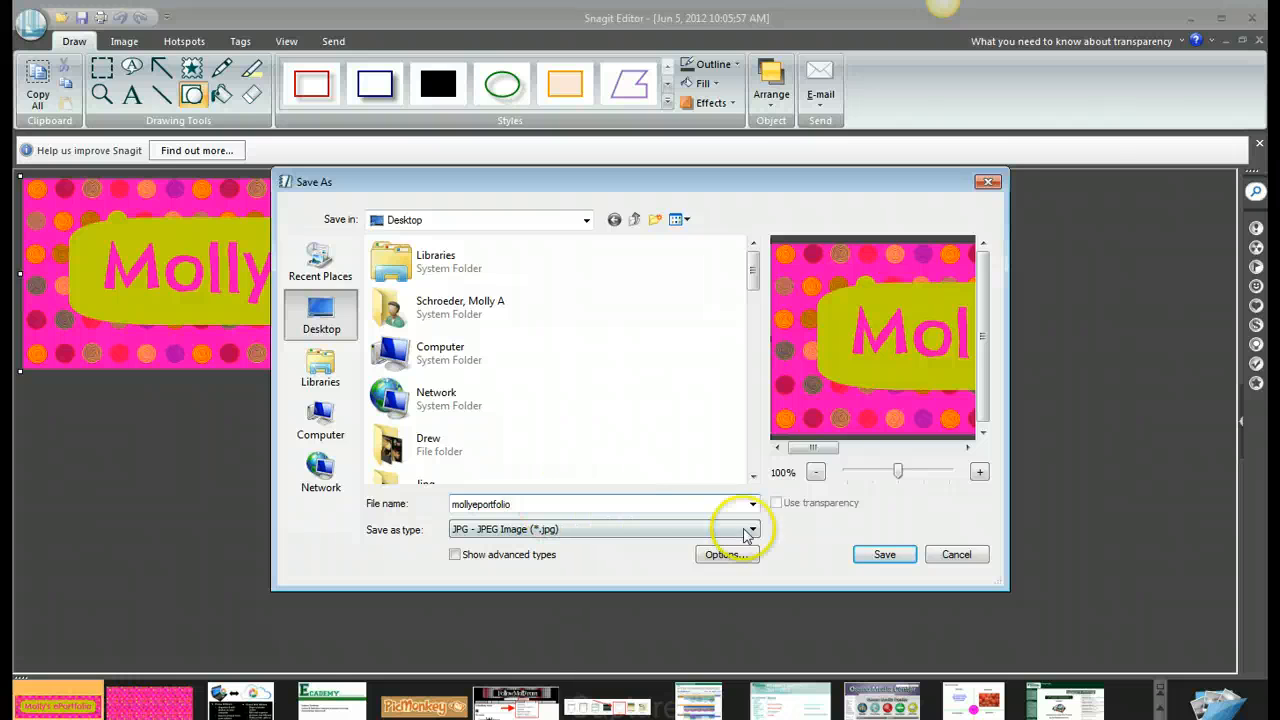
{"action": "left_click", "coordinate": [884, 554]}
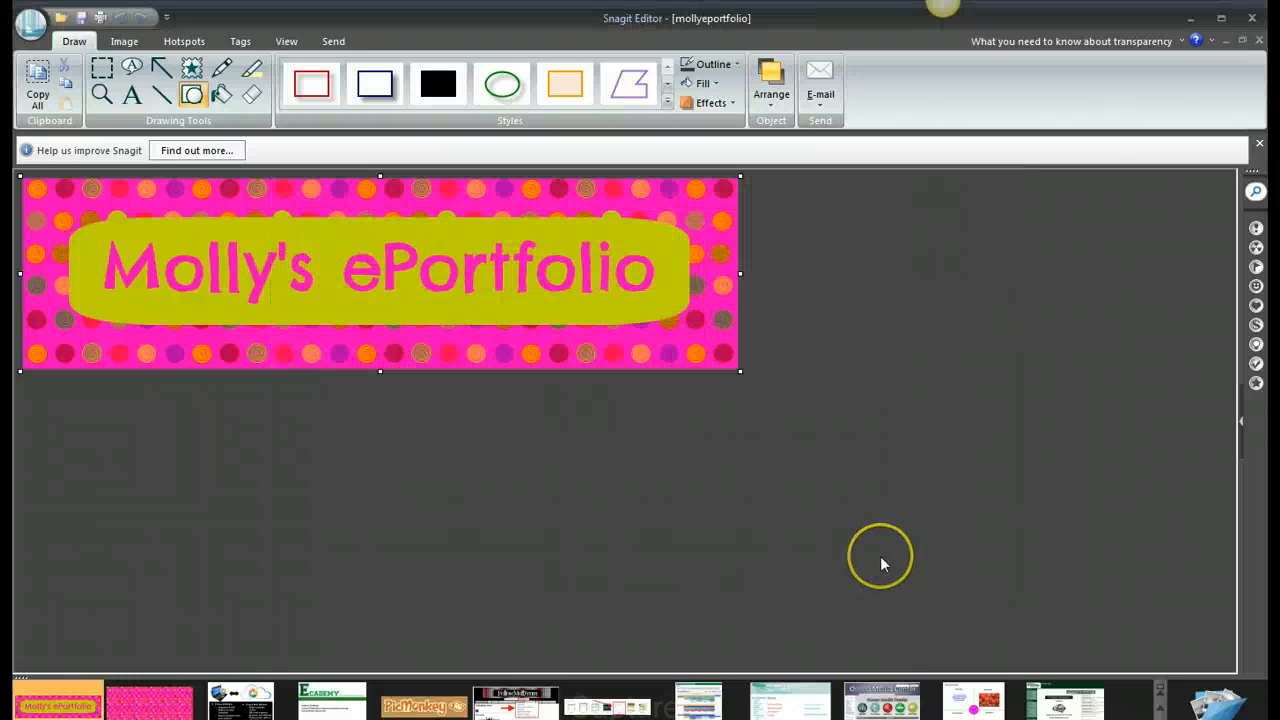
{"action": "left_click", "coordinate": [1201, 19]}
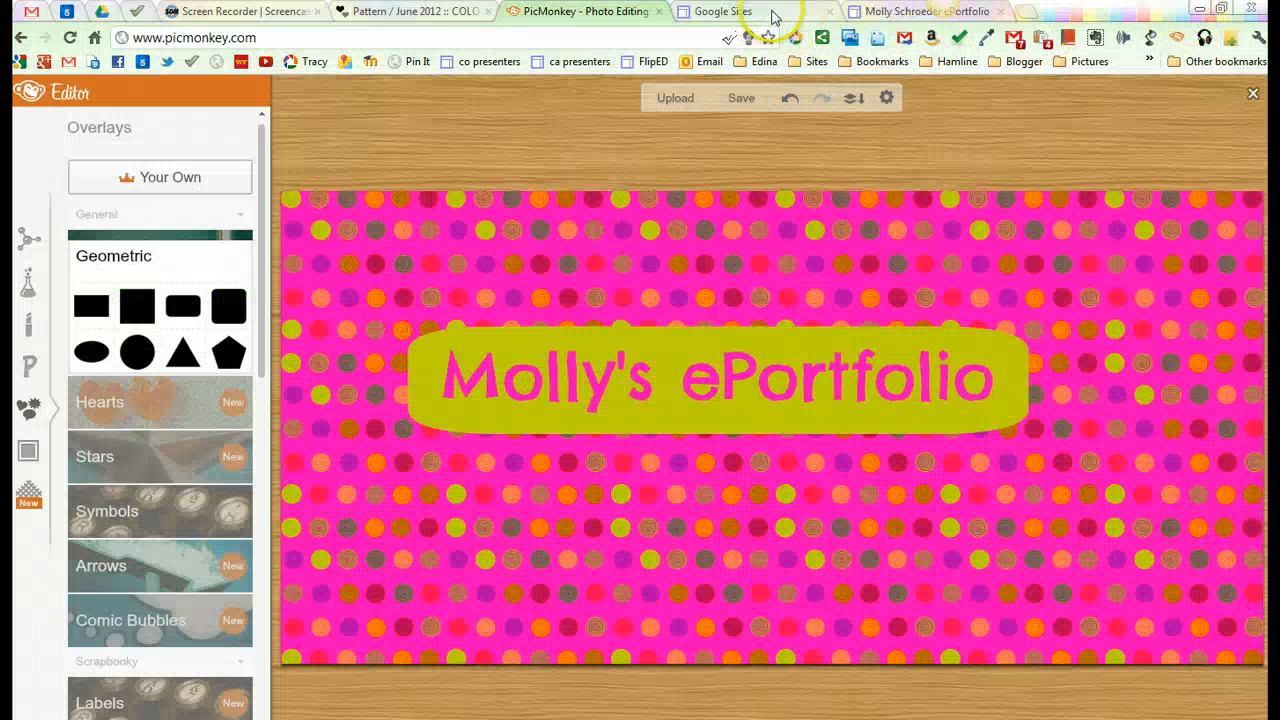
Step: Switch to the ePortfolio site in Google Sites and save its general settings with the site name hidden at the top of pages
{"action": "left_click", "coordinate": [884, 12]}
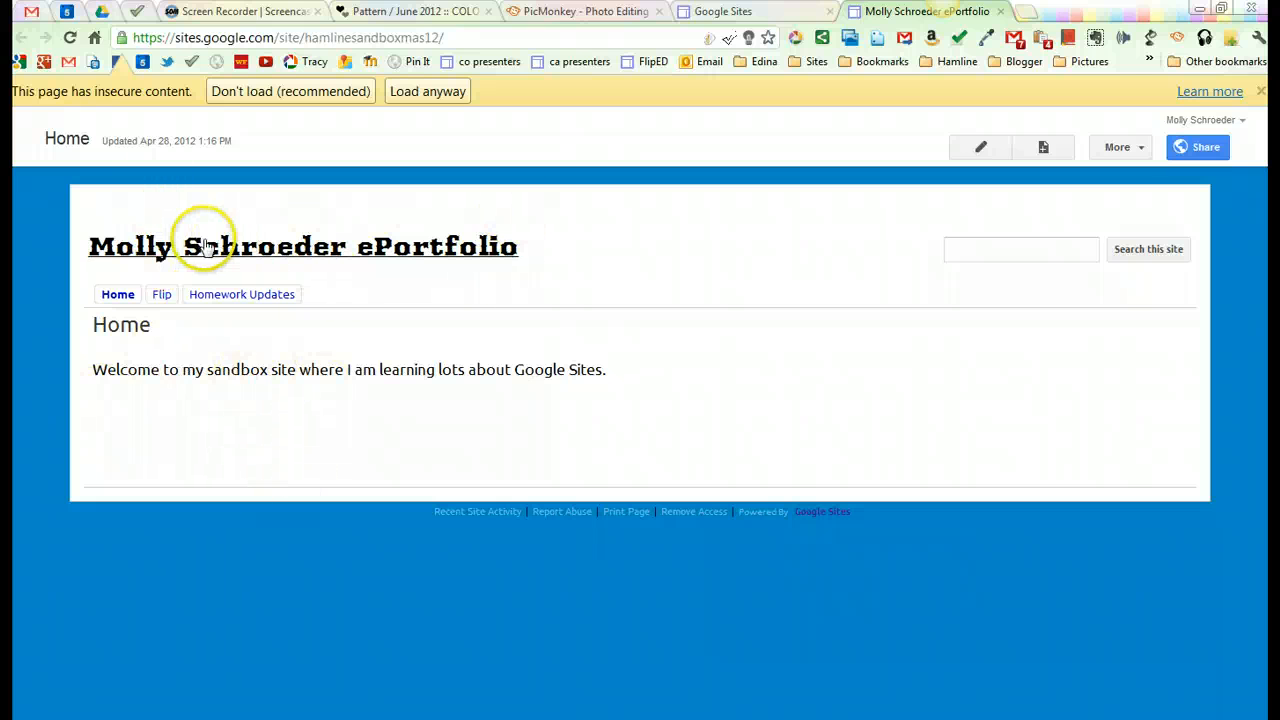
{"action": "left_click", "coordinate": [1139, 148]}
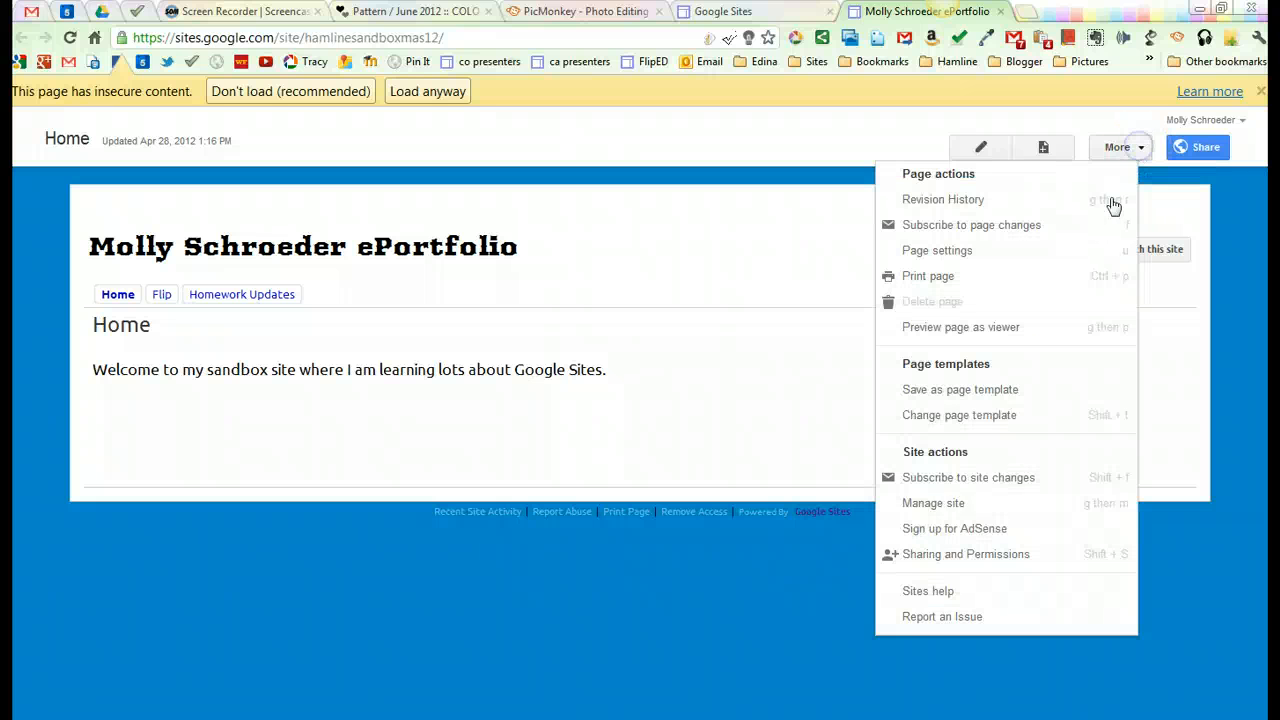
{"action": "left_click", "coordinate": [938, 508]}
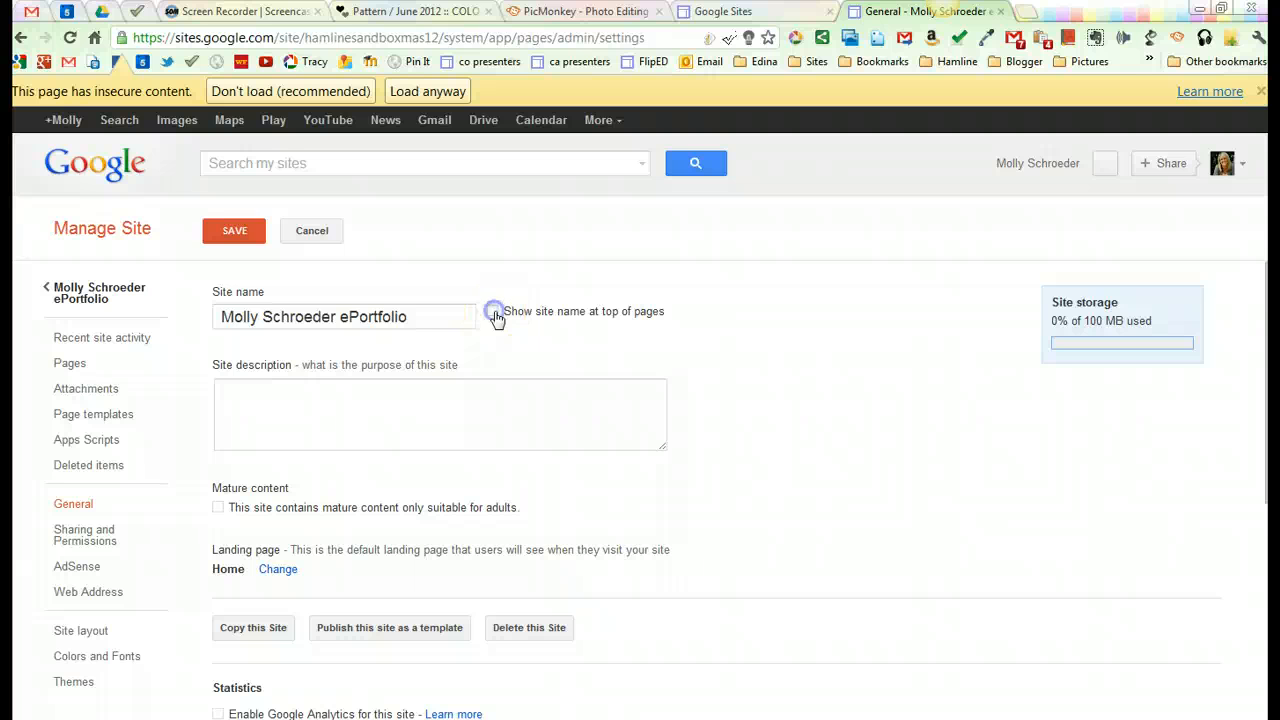
{"action": "left_click", "coordinate": [232, 233]}
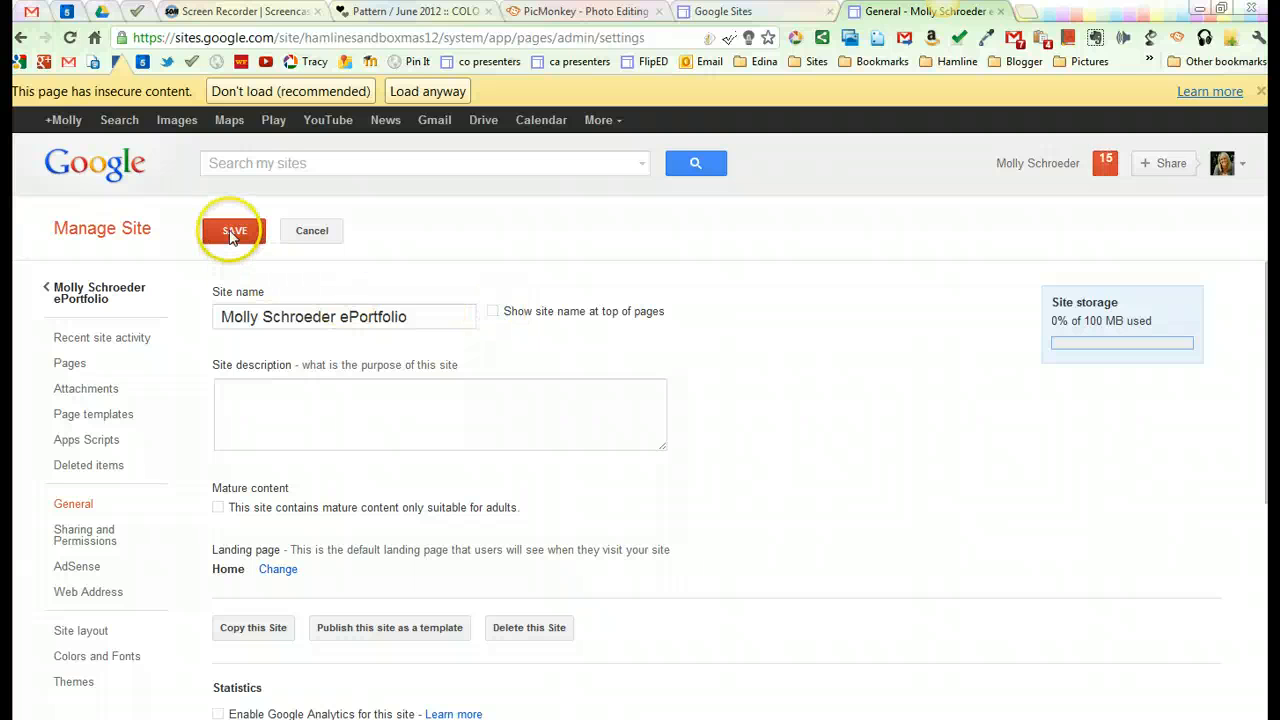
Step: Set the saved eportfolio banner image from the Desktop as the custom logo in the site layout's header
{"action": "scroll", "coordinate": [290, 400], "scroll_direction": "down", "scroll_amount": 3}
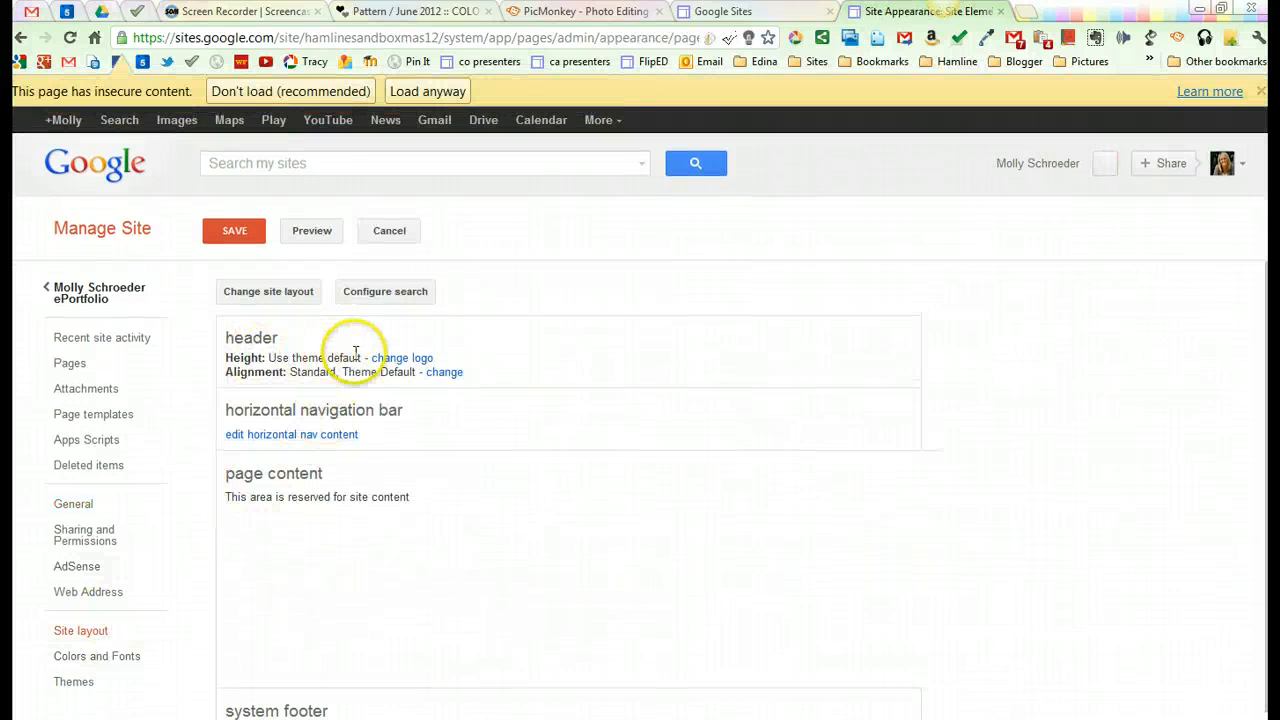
{"action": "left_click", "coordinate": [383, 362]}
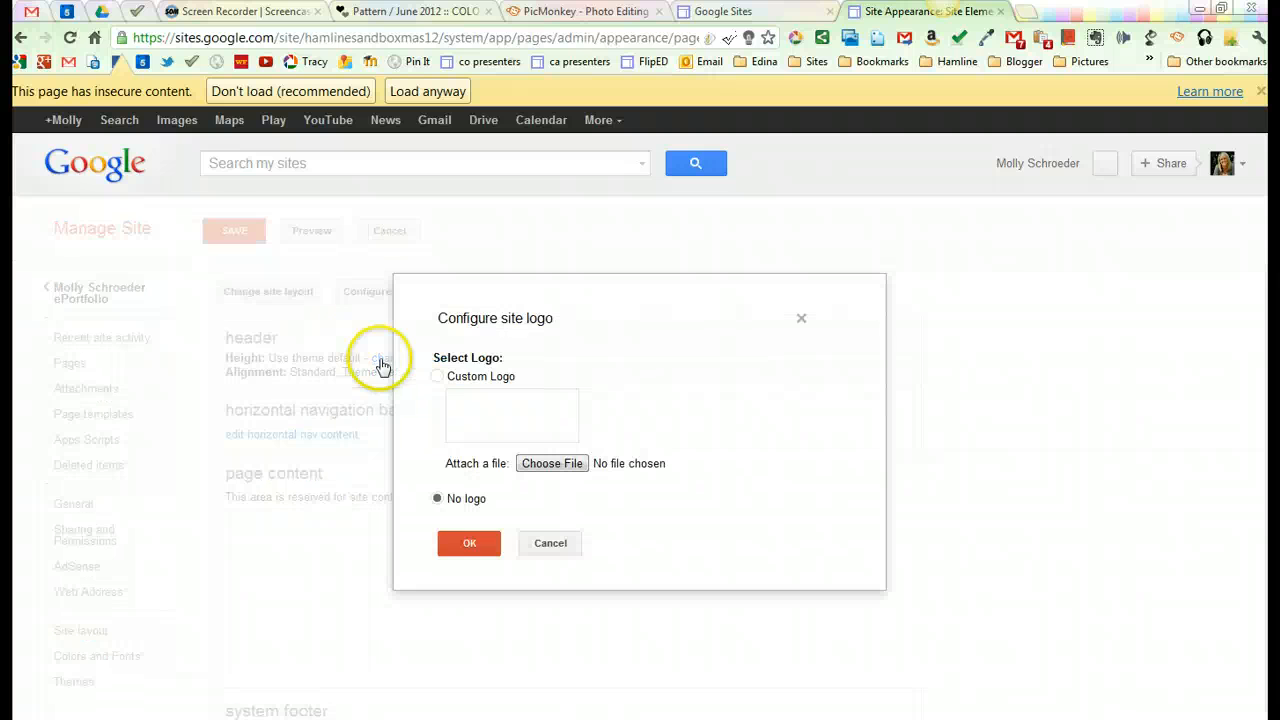
{"action": "left_click", "coordinate": [438, 378]}
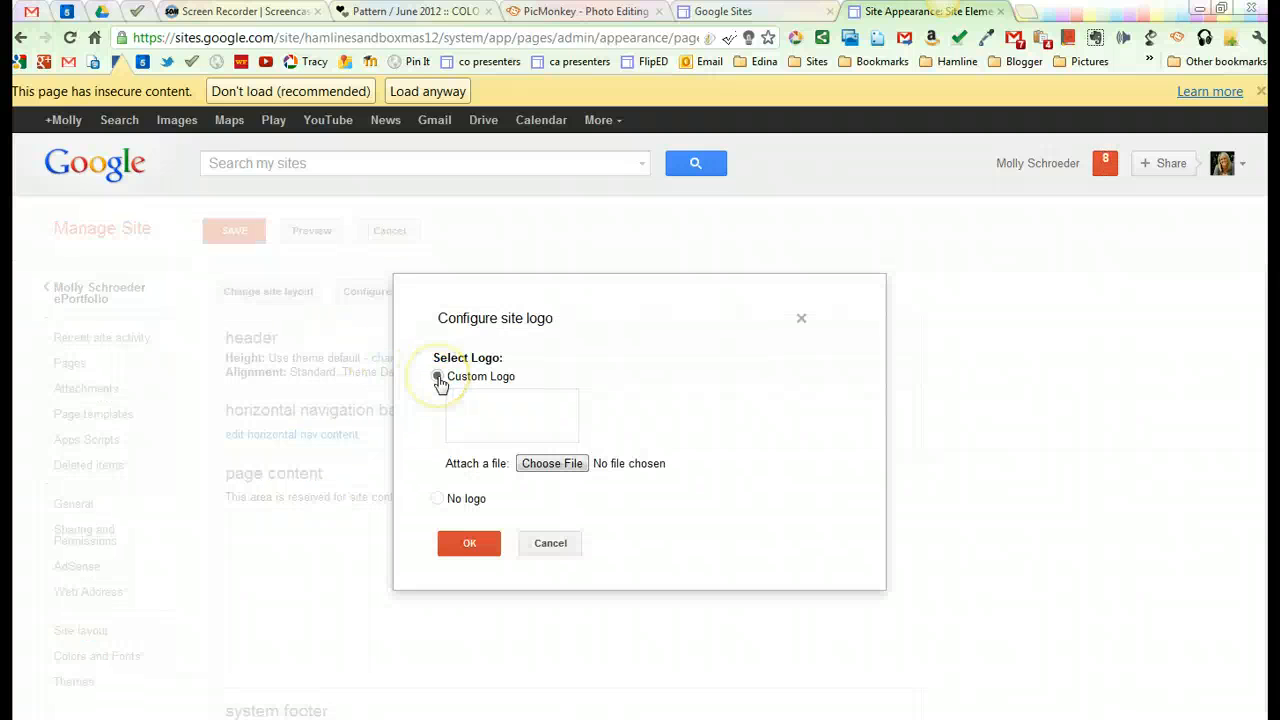
{"action": "left_click", "coordinate": [552, 466]}
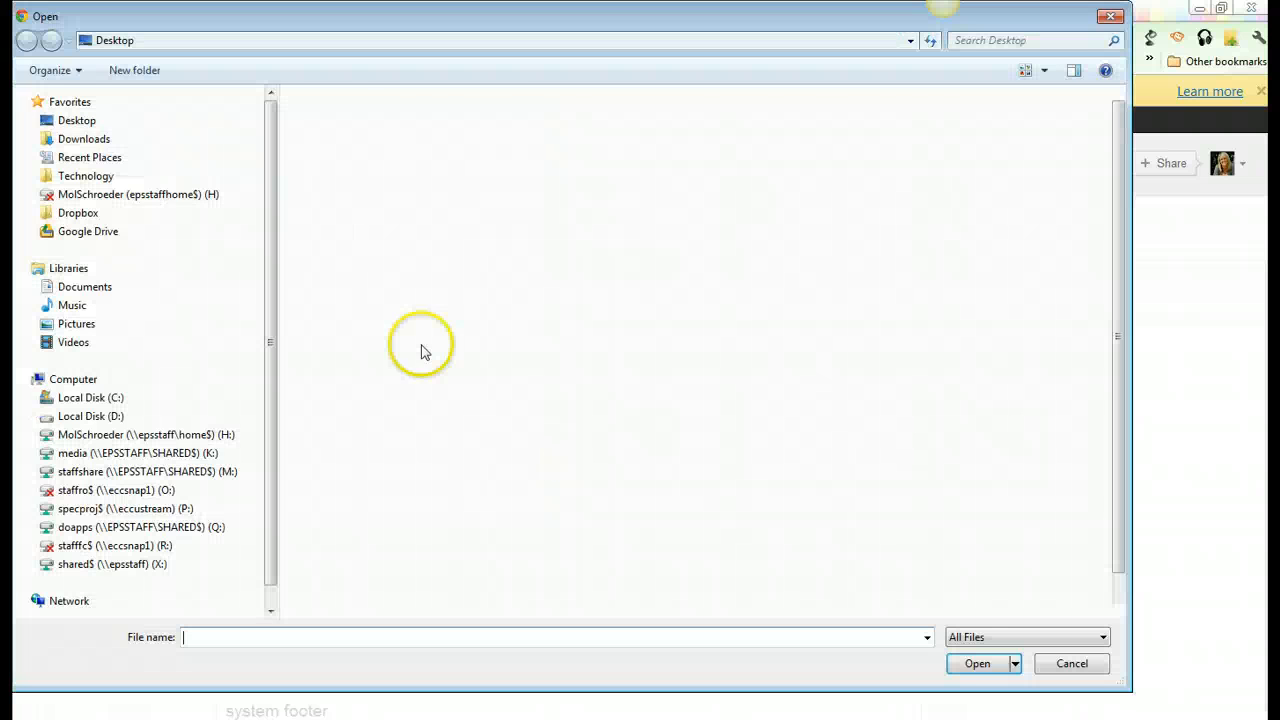
{"action": "left_click", "coordinate": [80, 120]}
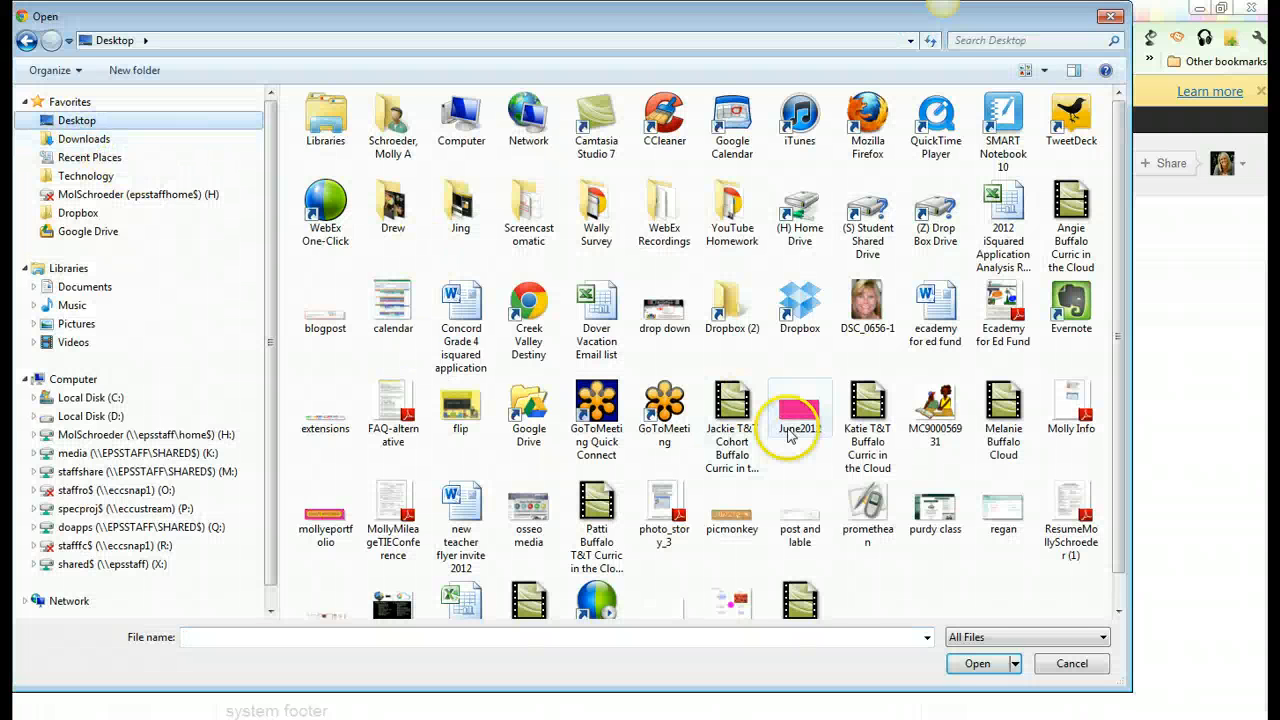
{"action": "left_click", "coordinate": [330, 520]}
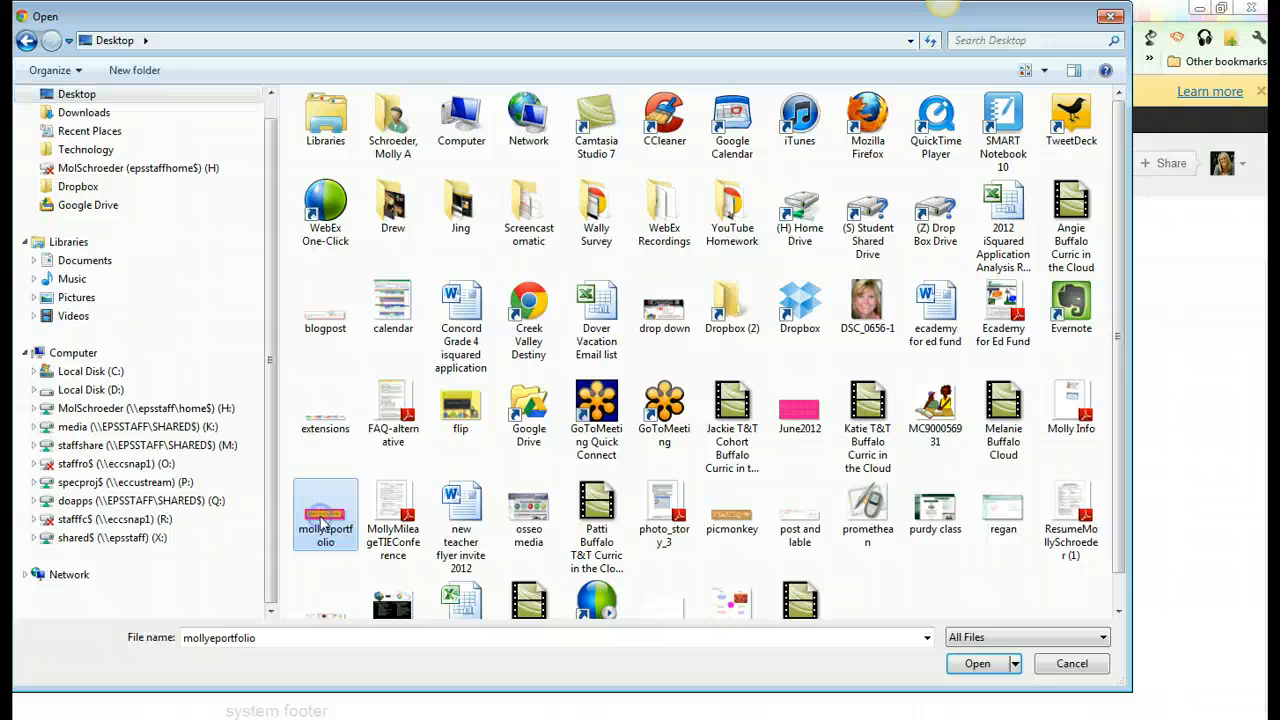
{"action": "left_click", "coordinate": [976, 663]}
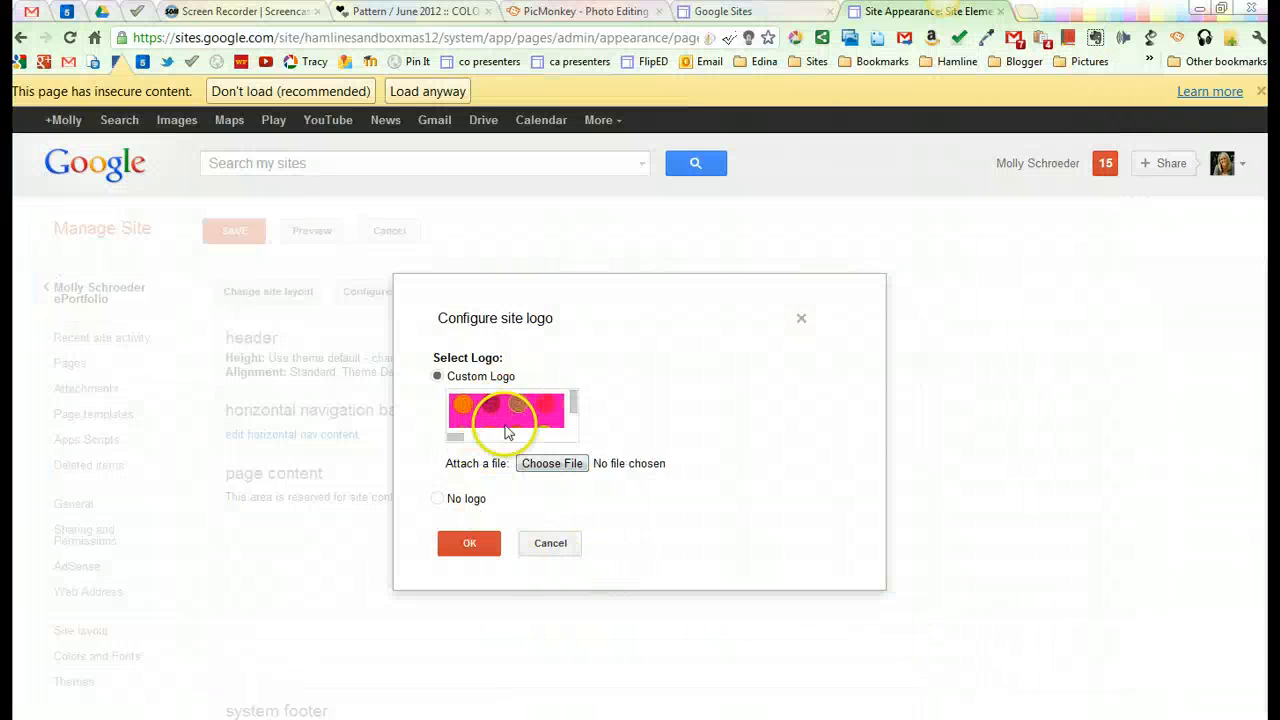
{"action": "left_click", "coordinate": [469, 543]}
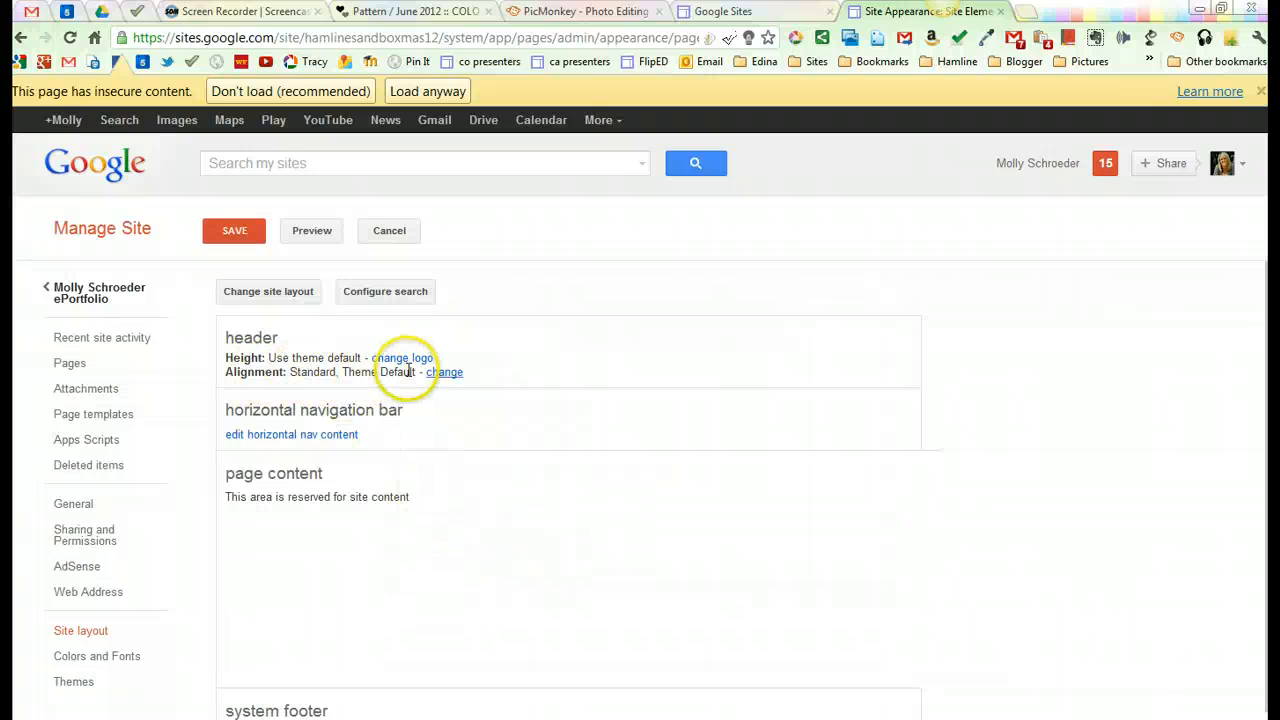
Step: Align the site header vertically to middle and horizontally to Center, save the layout, and return to the site
{"action": "left_click", "coordinate": [444, 372]}
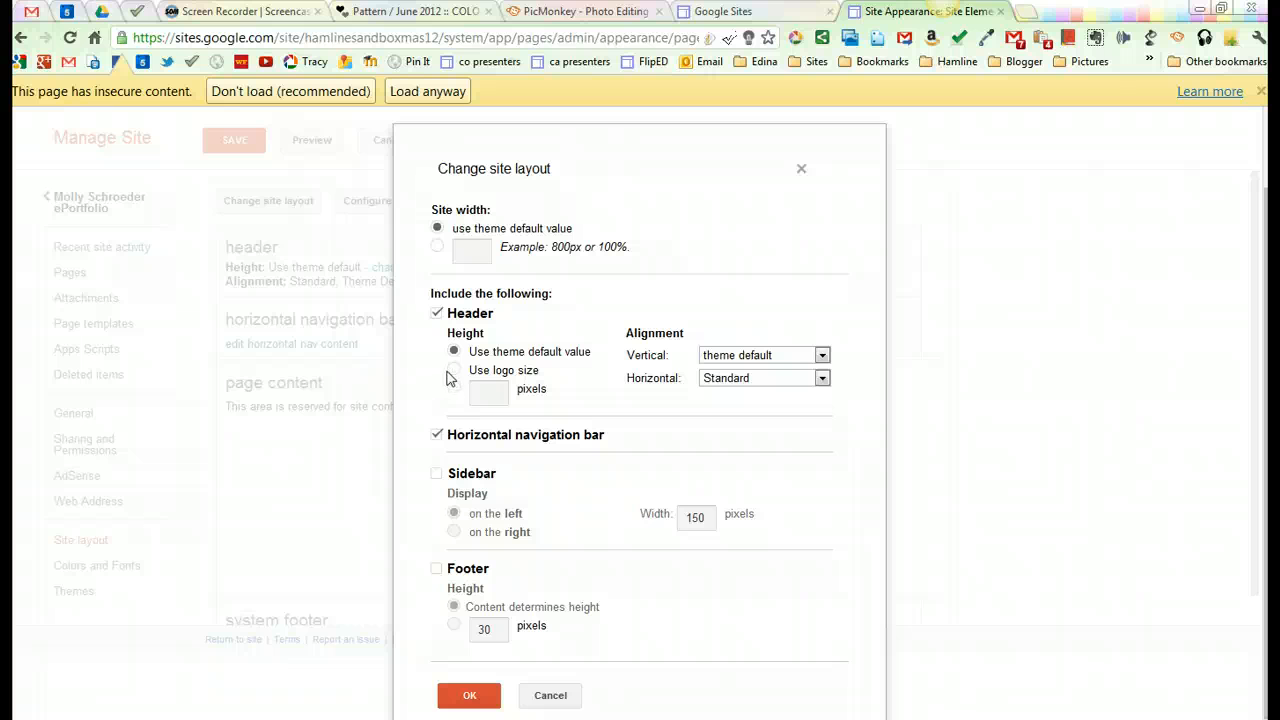
{"action": "left_click", "coordinate": [821, 355]}
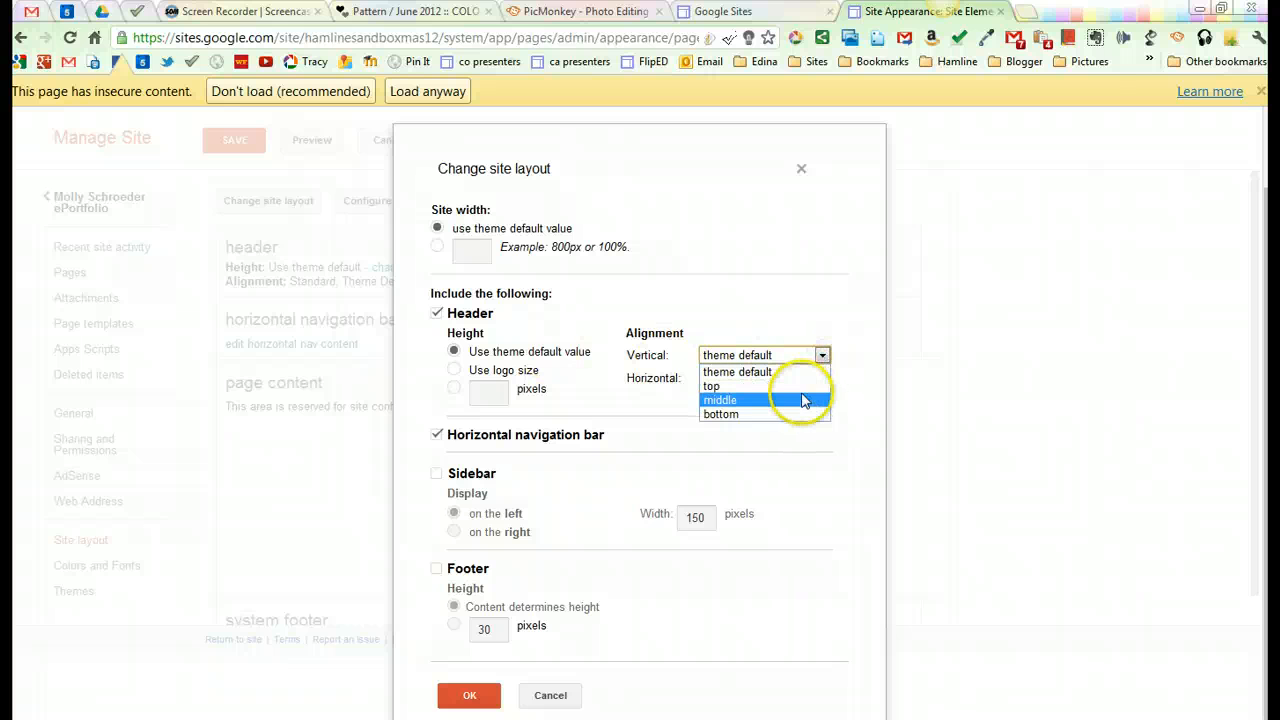
{"action": "left_click", "coordinate": [802, 400]}
{"action": "left_click", "coordinate": [821, 379]}
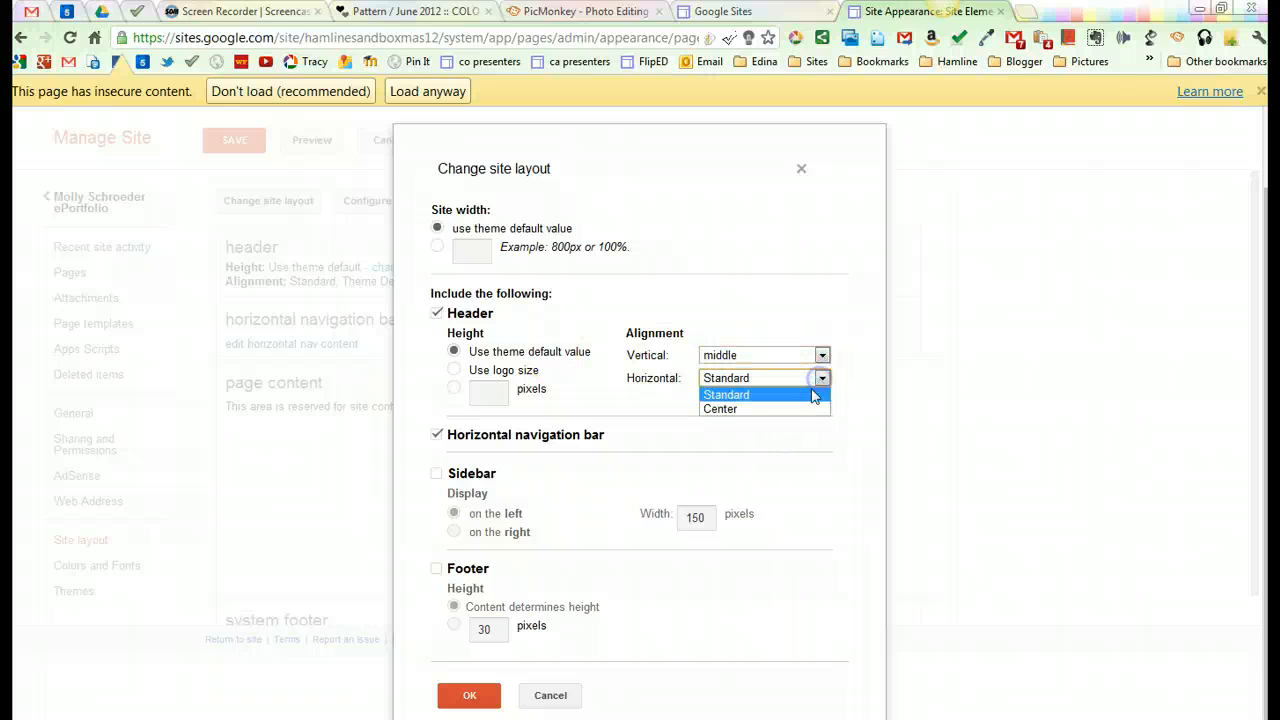
{"action": "left_click", "coordinate": [807, 411]}
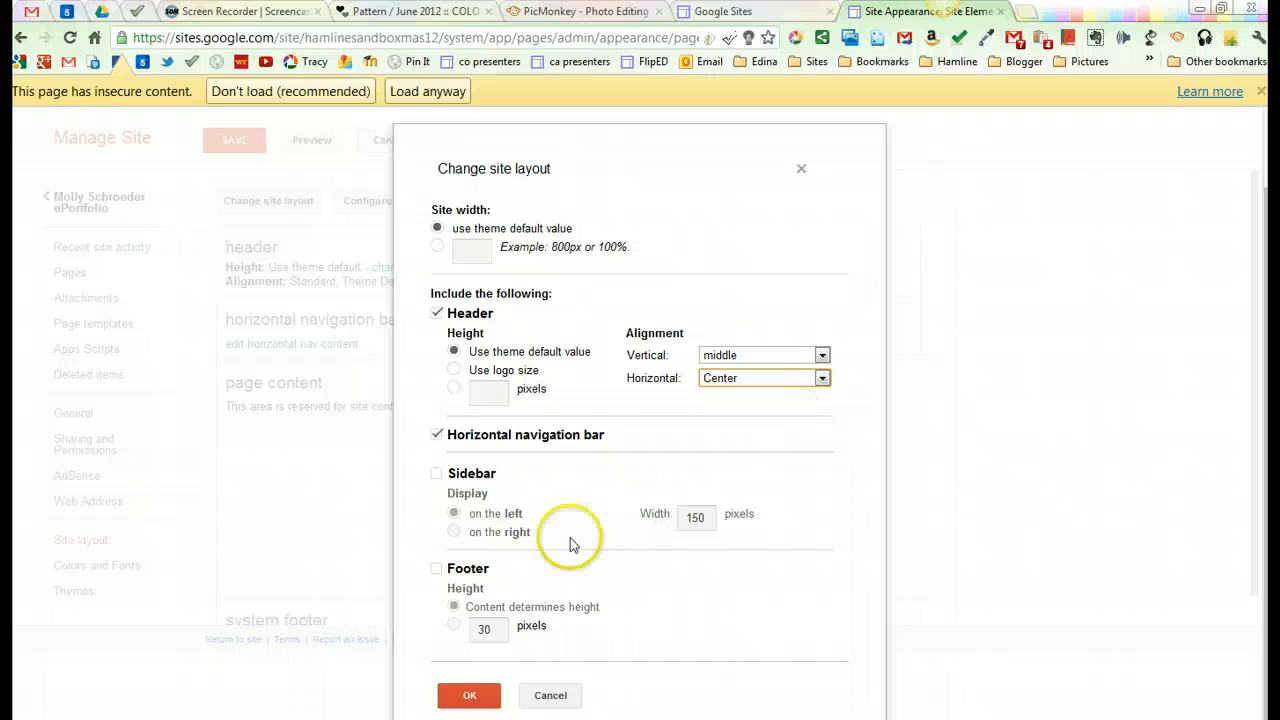
{"action": "left_click", "coordinate": [469, 696]}
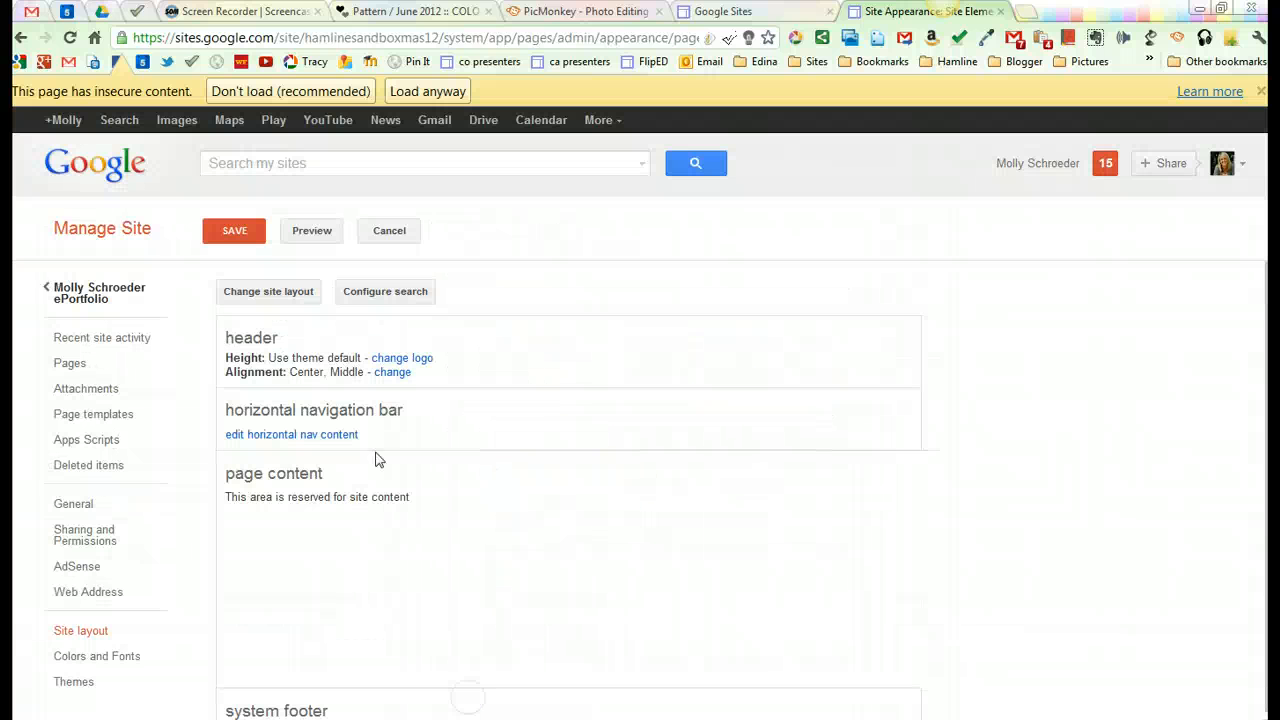
{"action": "left_click", "coordinate": [238, 232]}
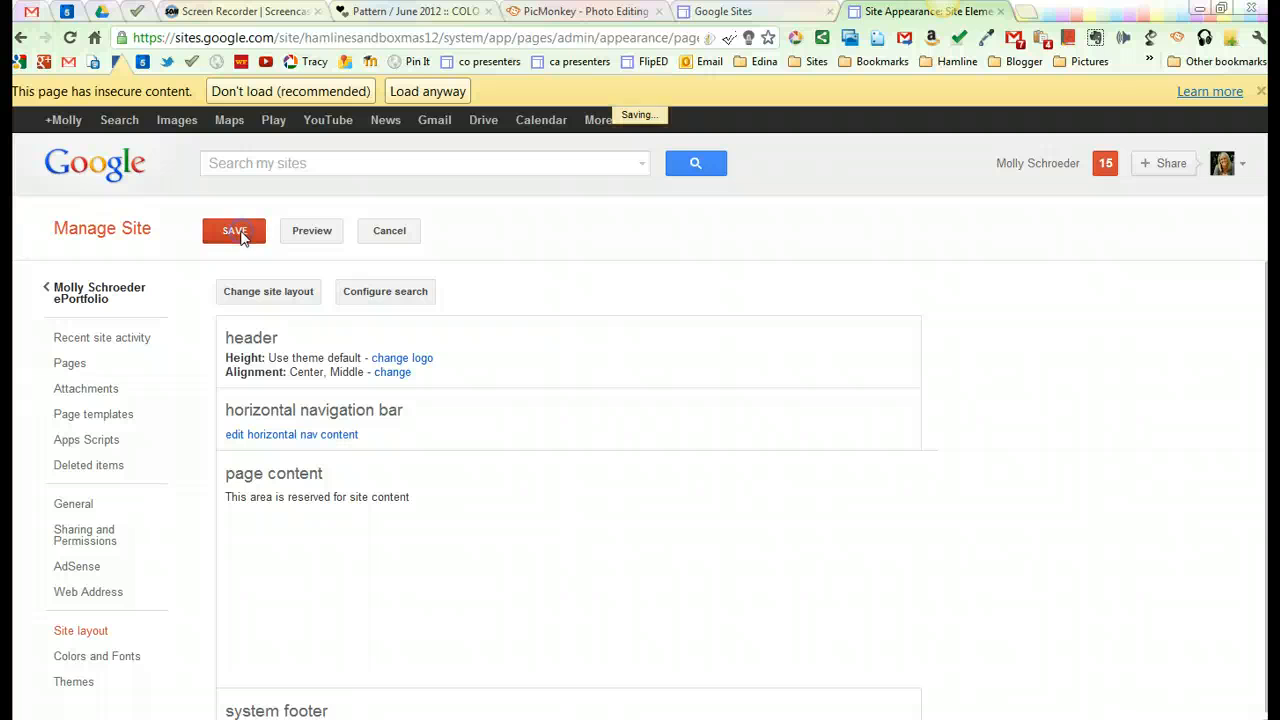
{"action": "left_click", "coordinate": [105, 297]}
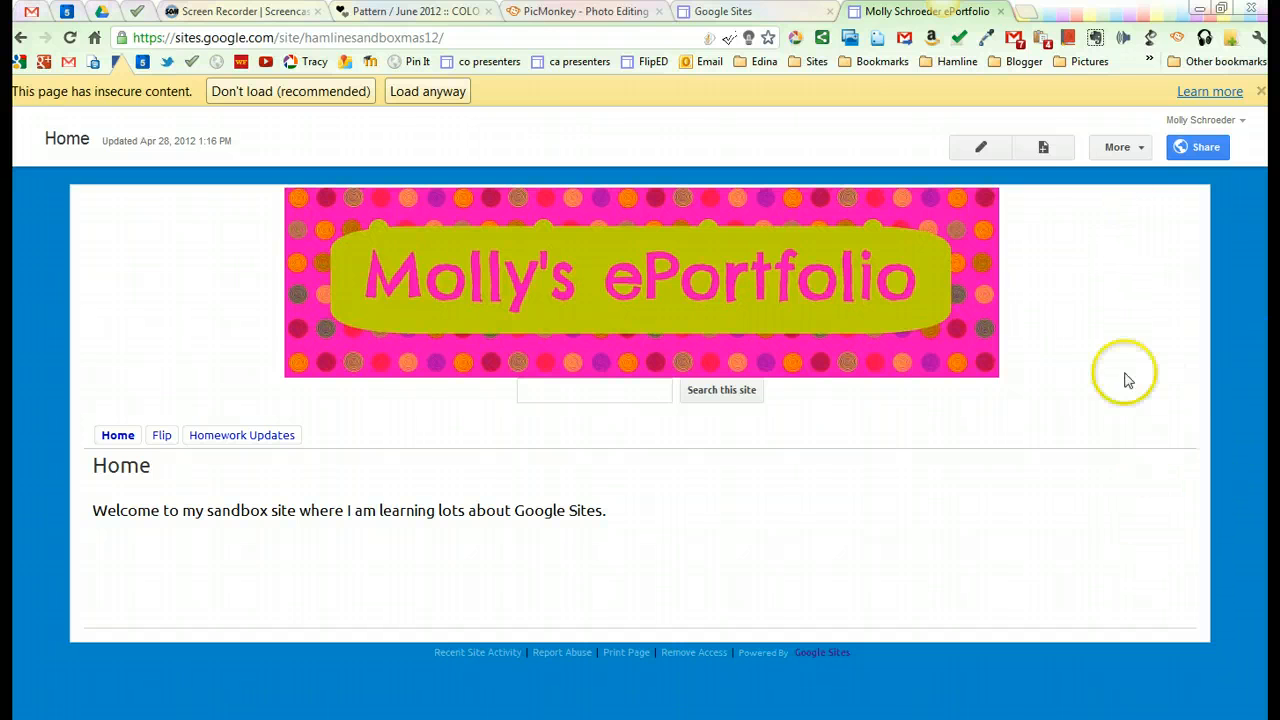
Step: Set the site width to 800px in the site layout, save the change, and return to the site
{"action": "left_click", "coordinate": [1118, 150]}
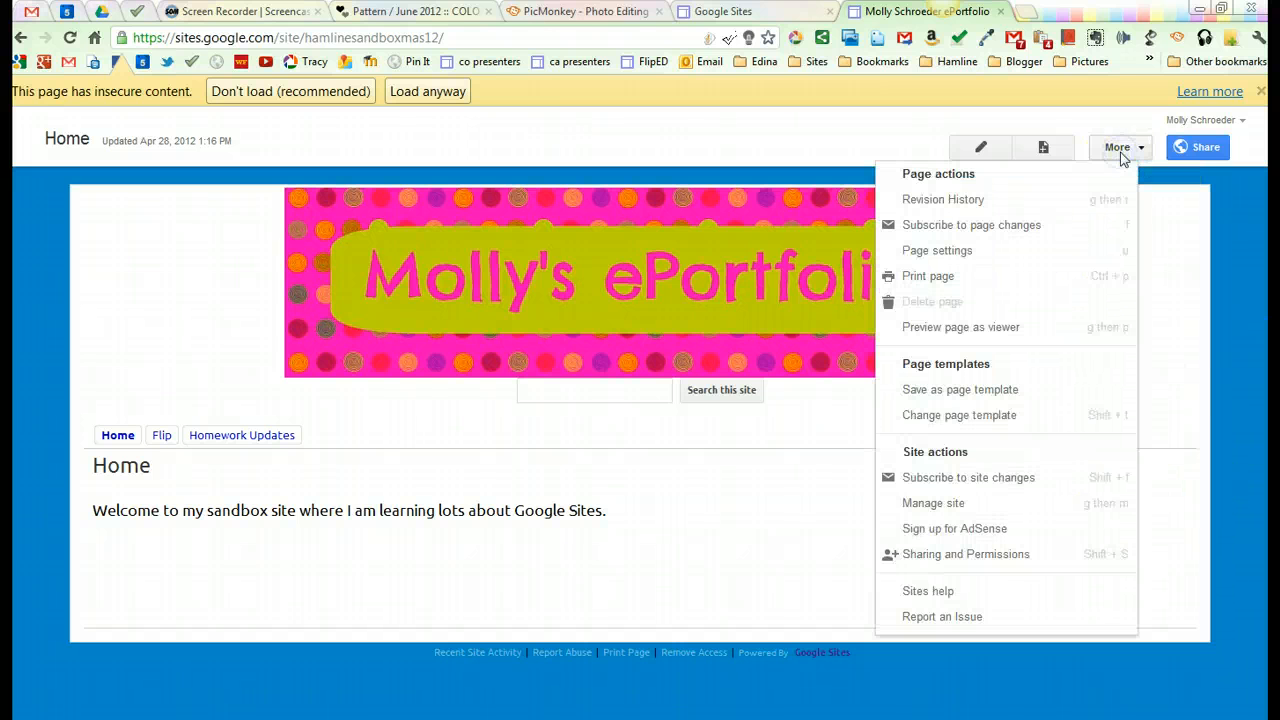
{"action": "left_click", "coordinate": [934, 503]}
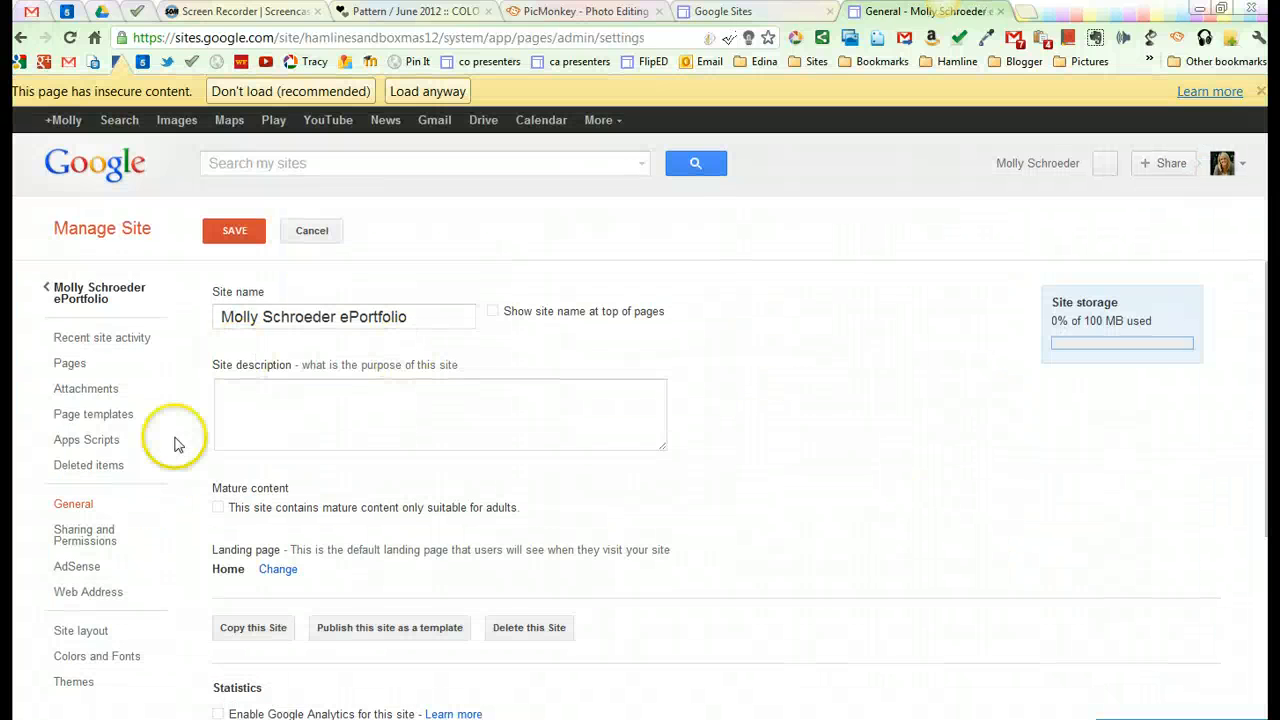
{"action": "left_click", "coordinate": [81, 631]}
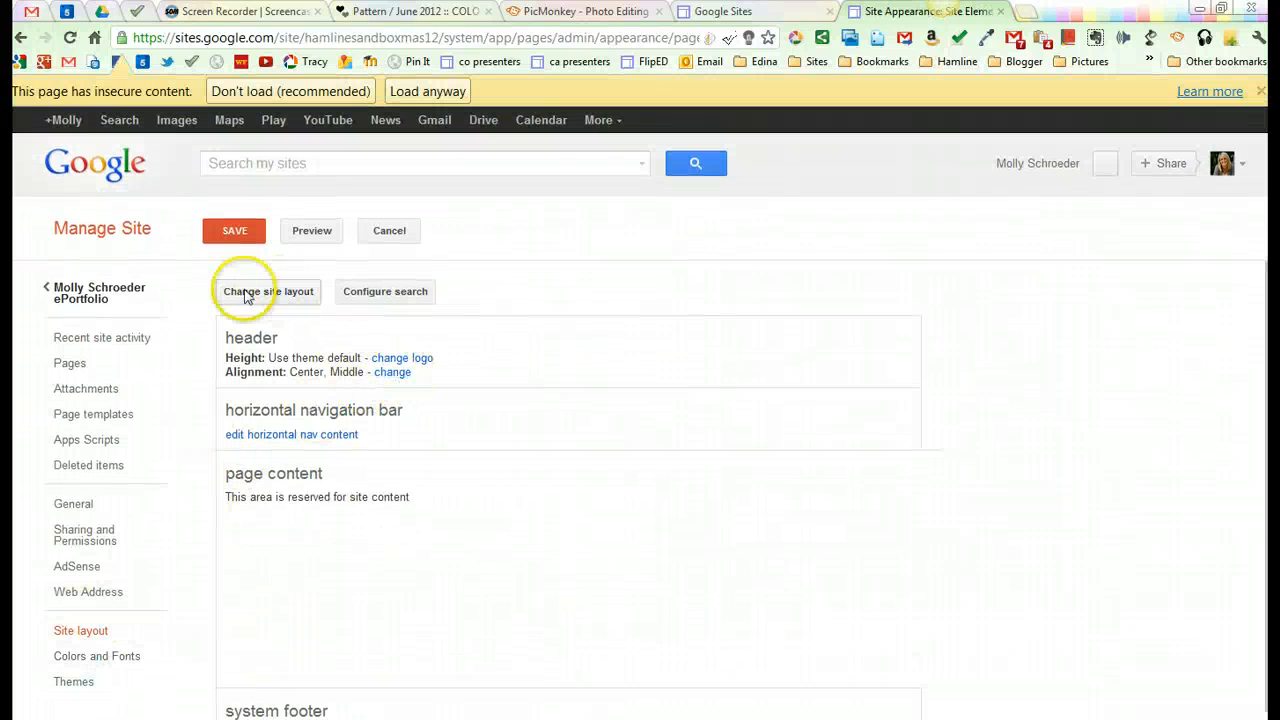
{"action": "left_click", "coordinate": [248, 291]}
{"action": "left_click", "coordinate": [437, 246]}
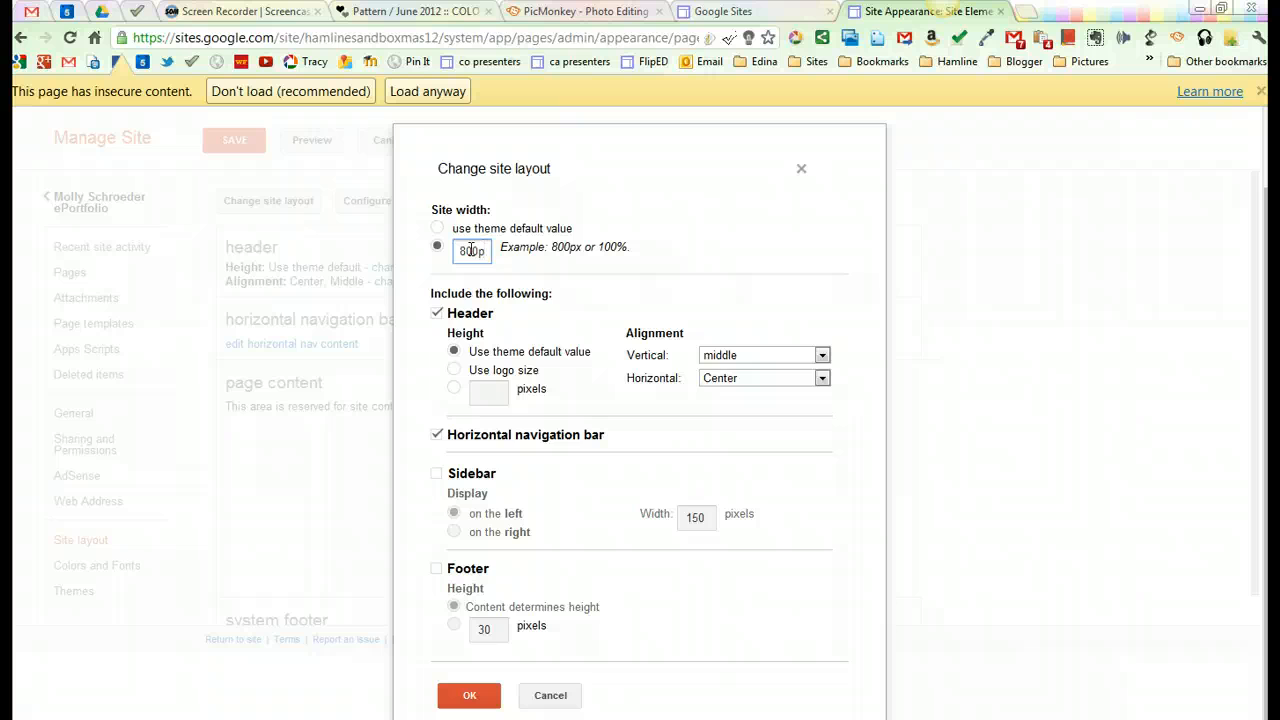
{"action": "left_click", "coordinate": [469, 695]}
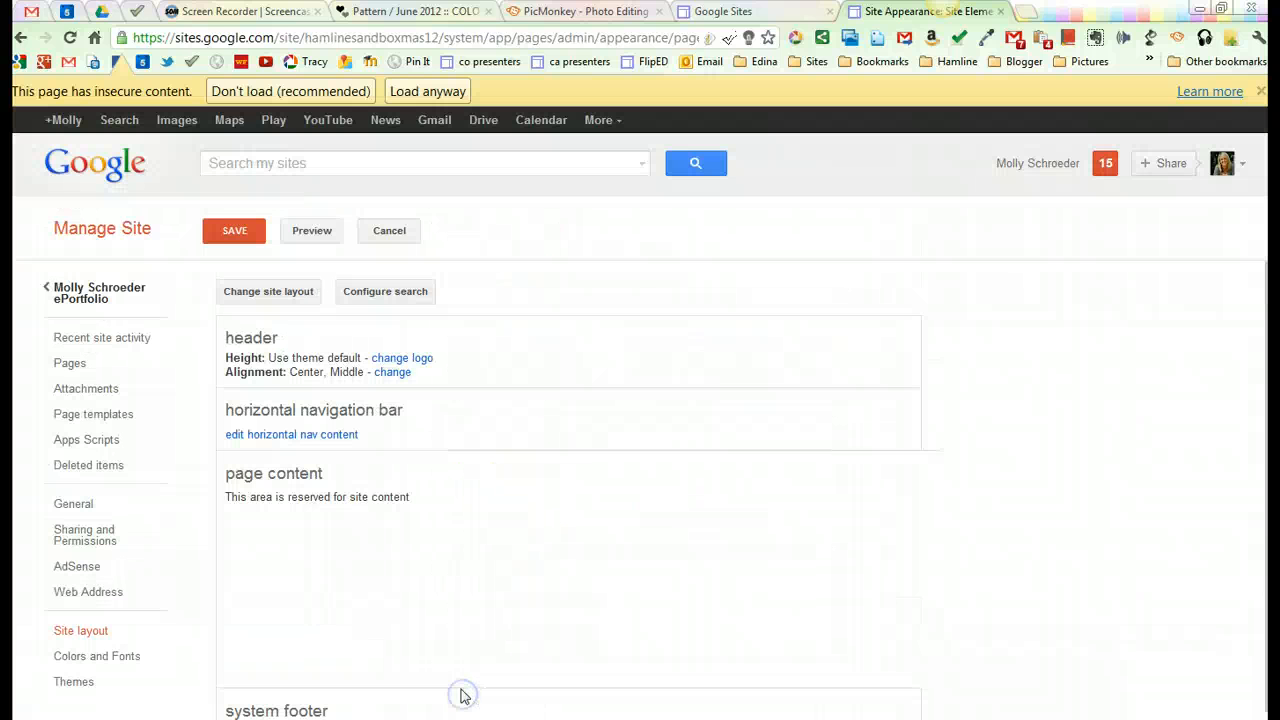
{"action": "left_click", "coordinate": [224, 216]}
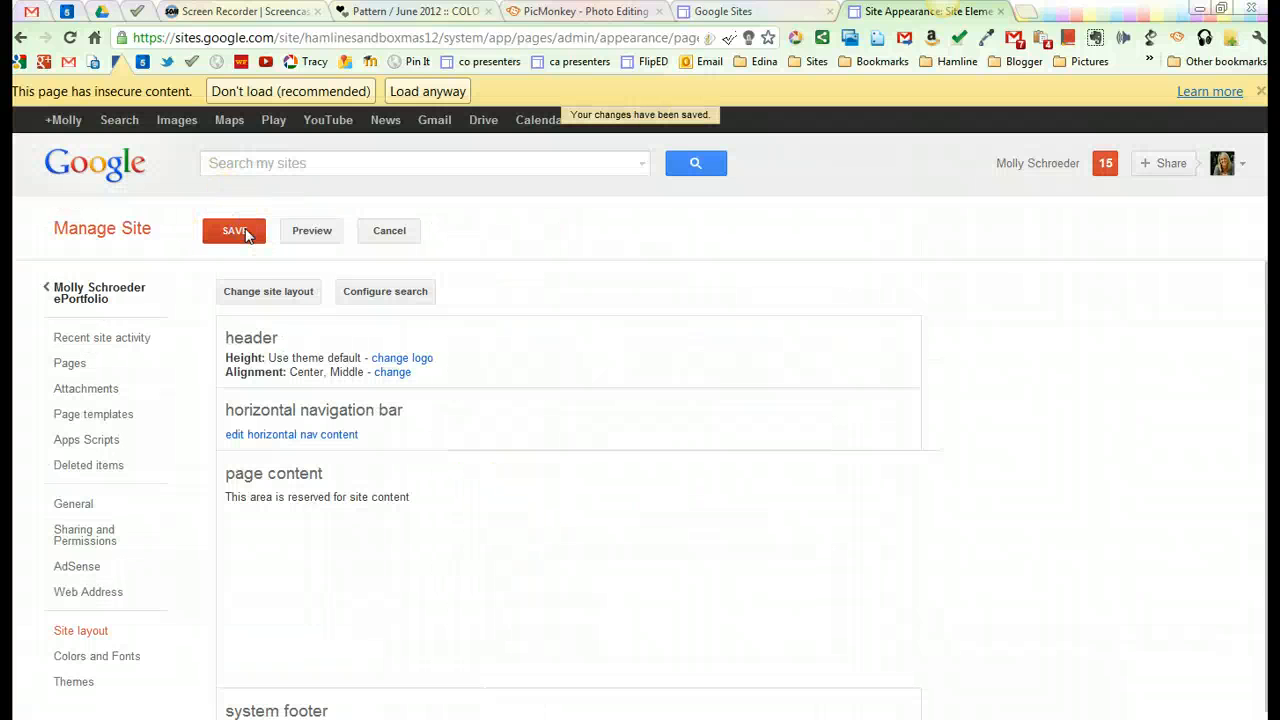
{"action": "left_click", "coordinate": [87, 293]}
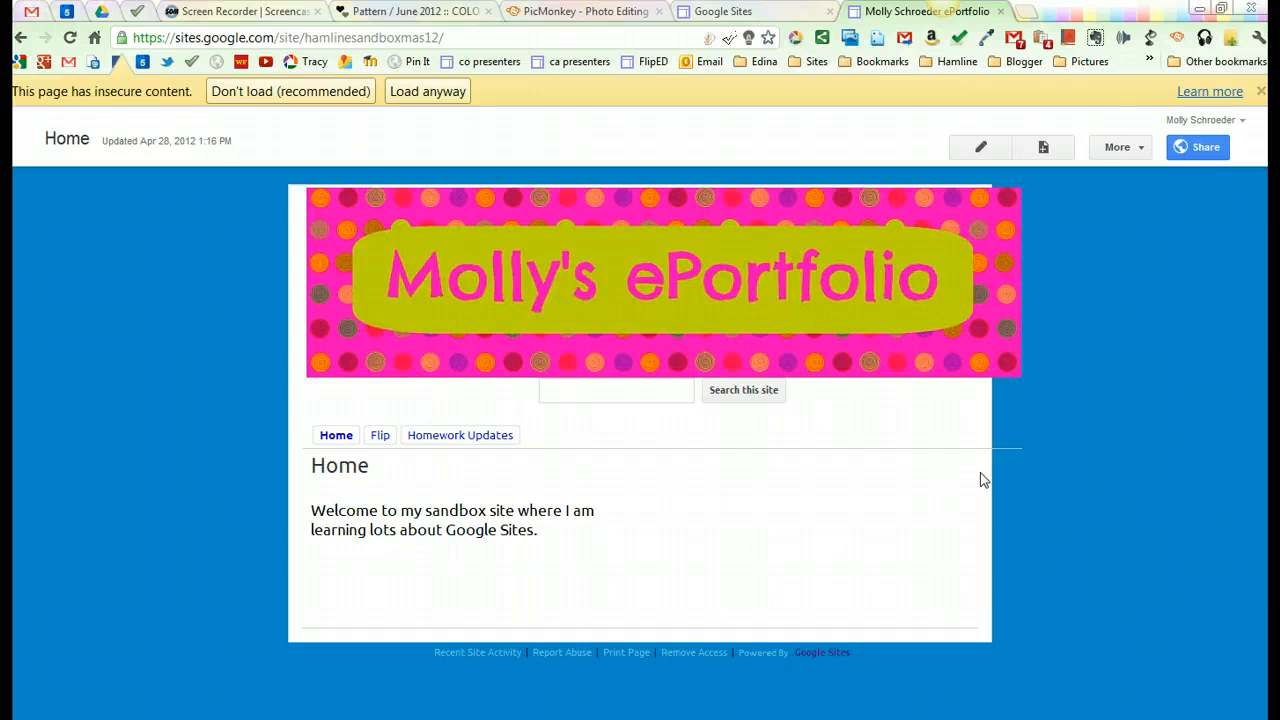
Step: Revisit the COLOURlovers pattern and the PicMonkey design, and return to the ePortfolio site to review its banner
{"action": "left_click", "coordinate": [415, 12]}
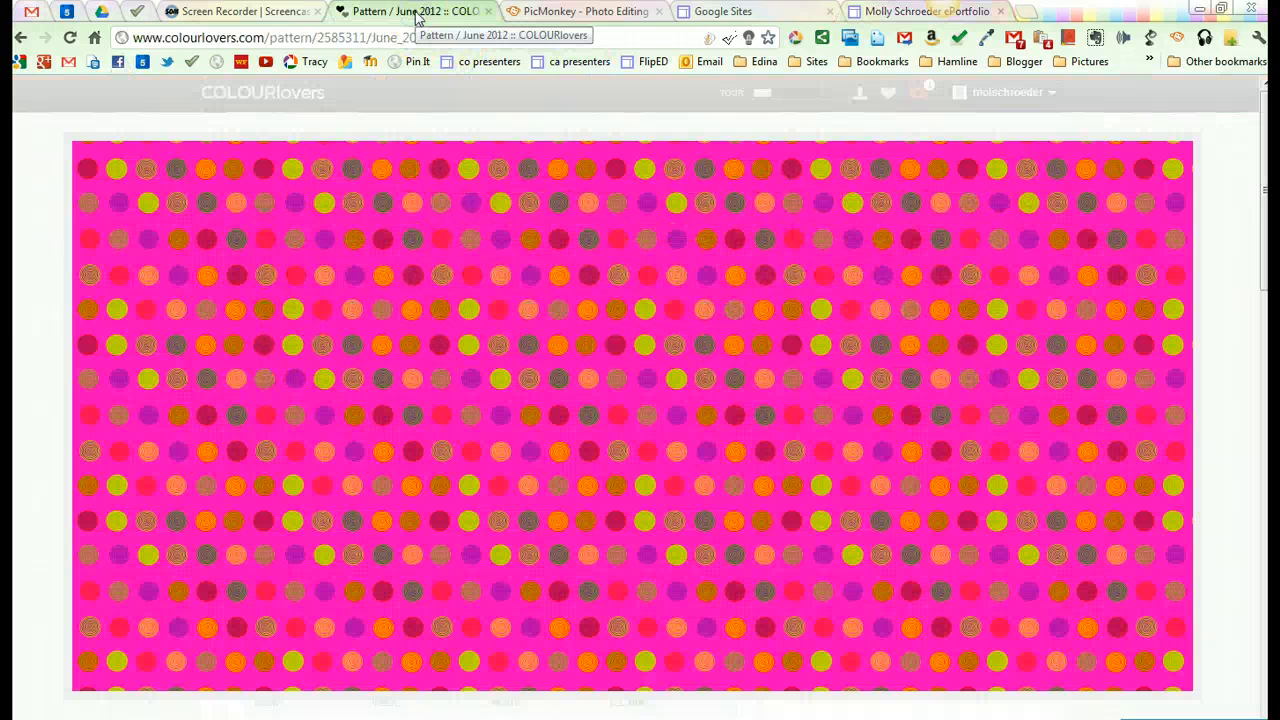
{"action": "left_click", "coordinate": [577, 14]}
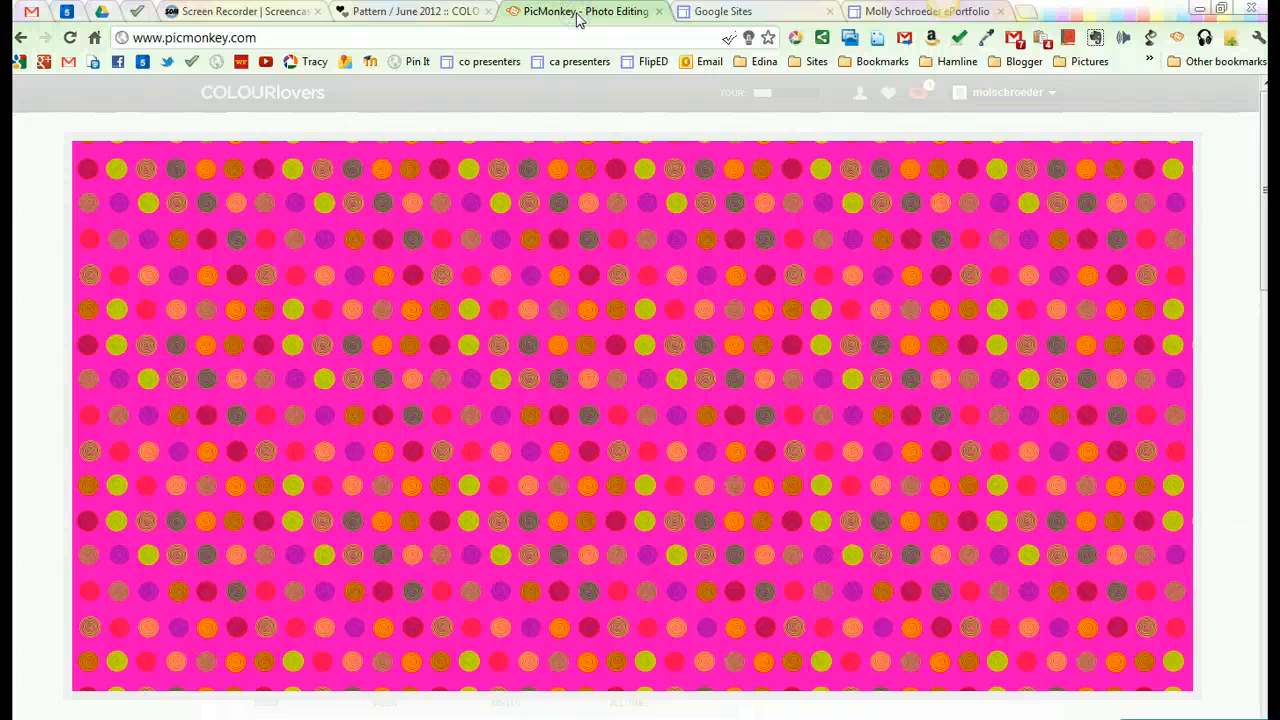
{"action": "left_click", "coordinate": [885, 12]}
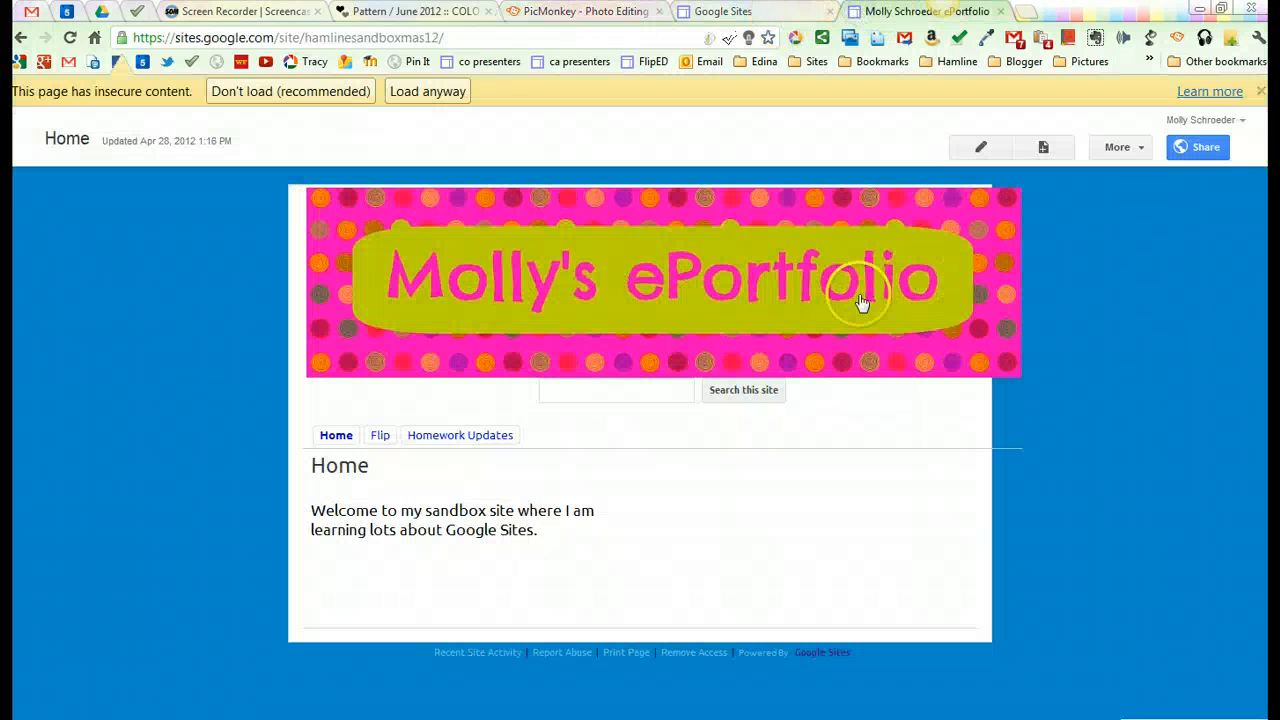